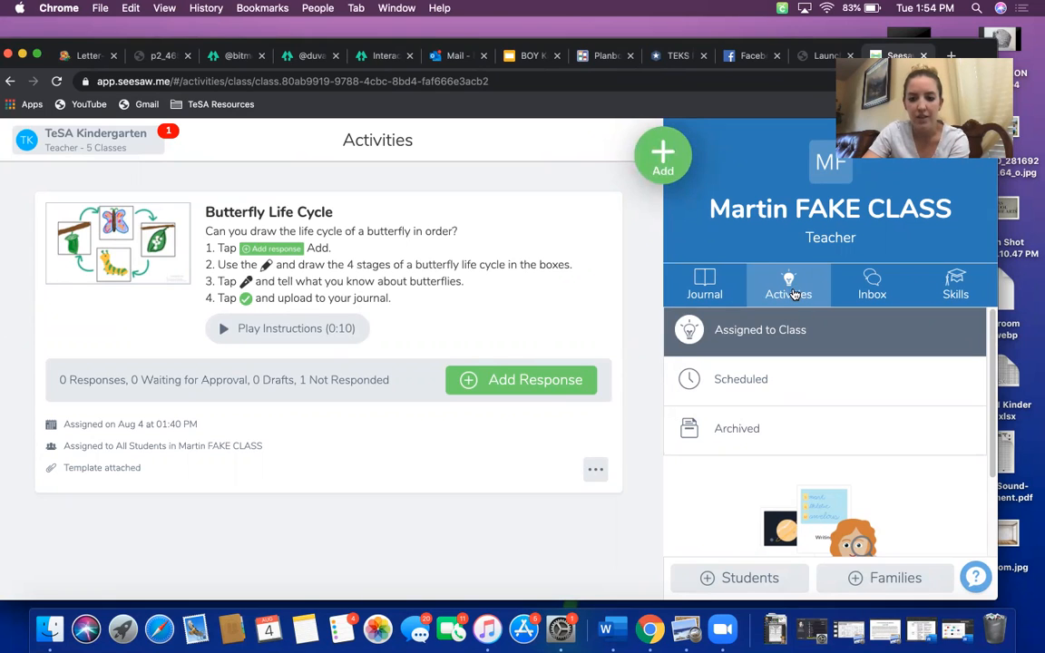
# Step: Start a new activity from the class's own activity library and name it "Letter A Introduction"
pyautogui.click(672, 161)
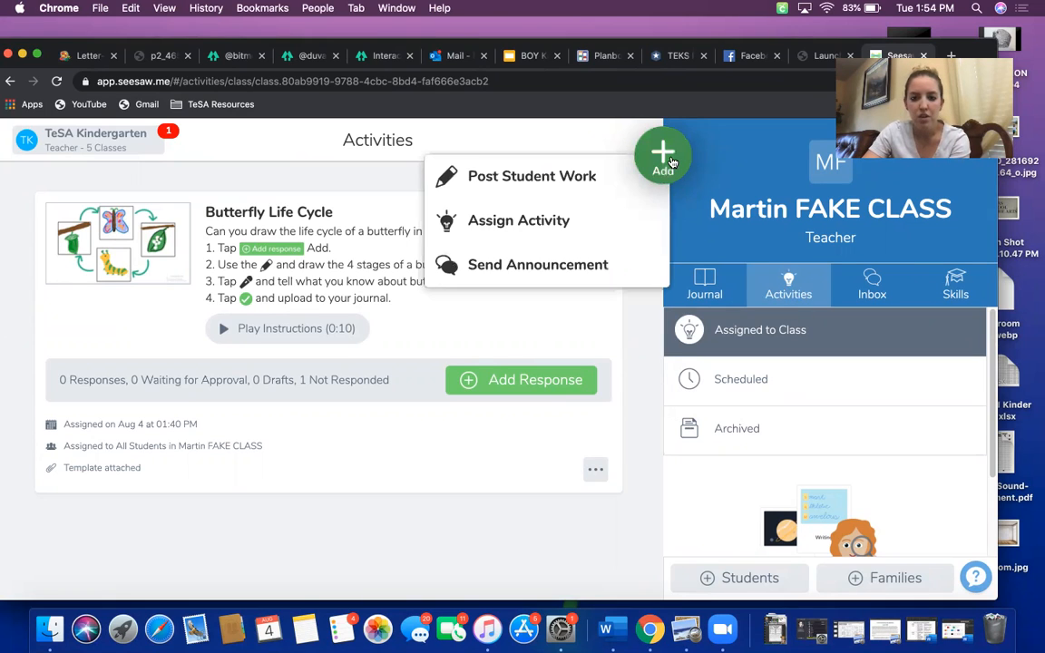
pyautogui.click(486, 228)
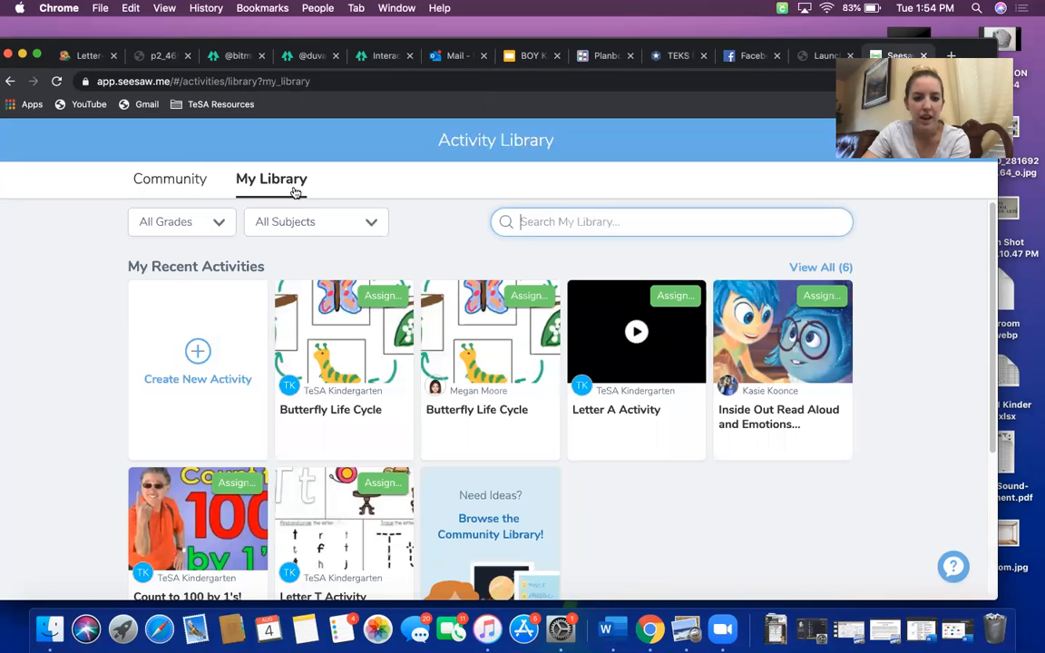
pyautogui.click(197, 357)
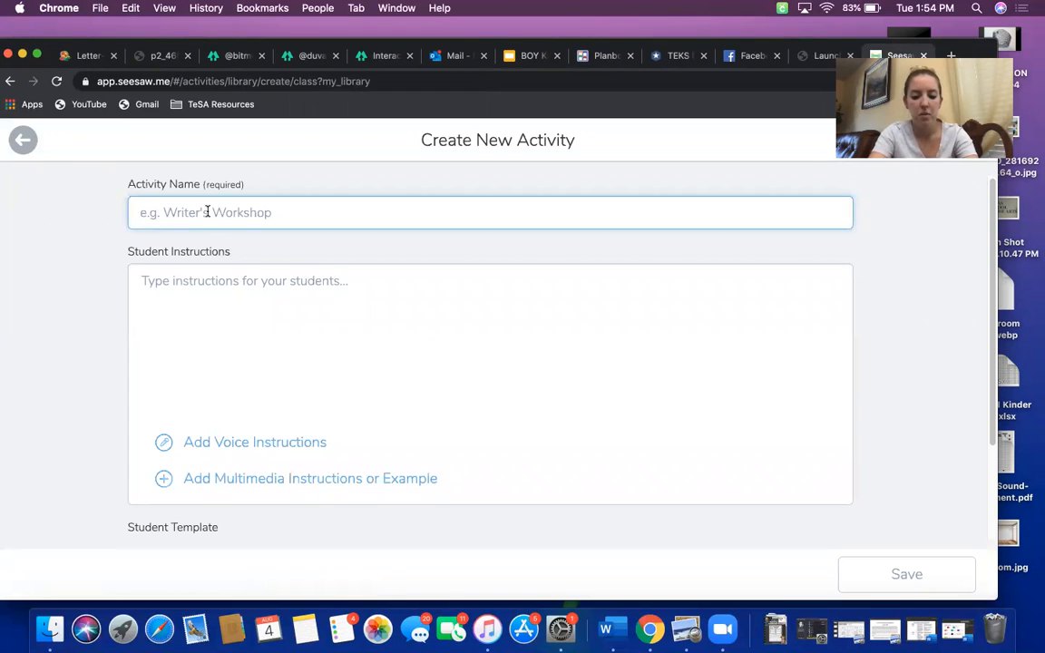
pyautogui.write('Letter')
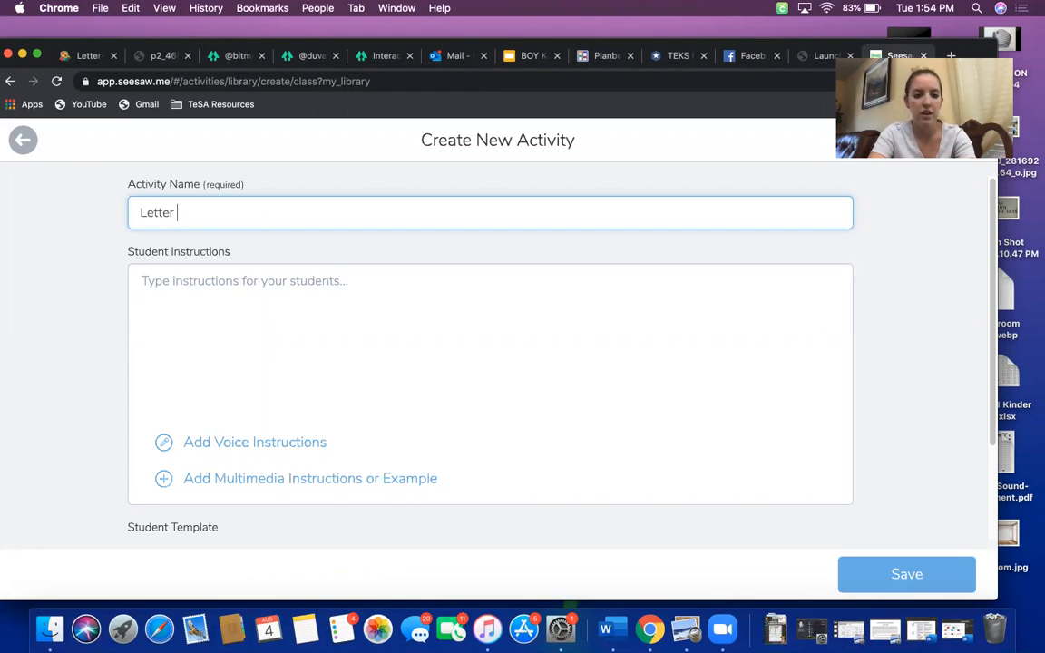
pyautogui.write(' A Intr')
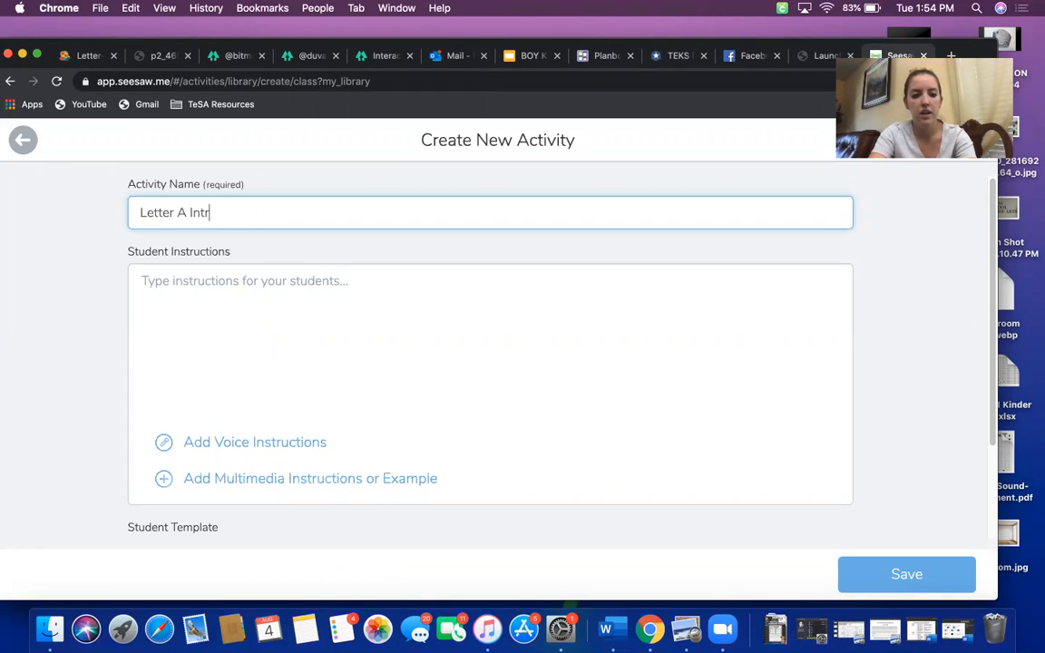
pyautogui.write('oduction')
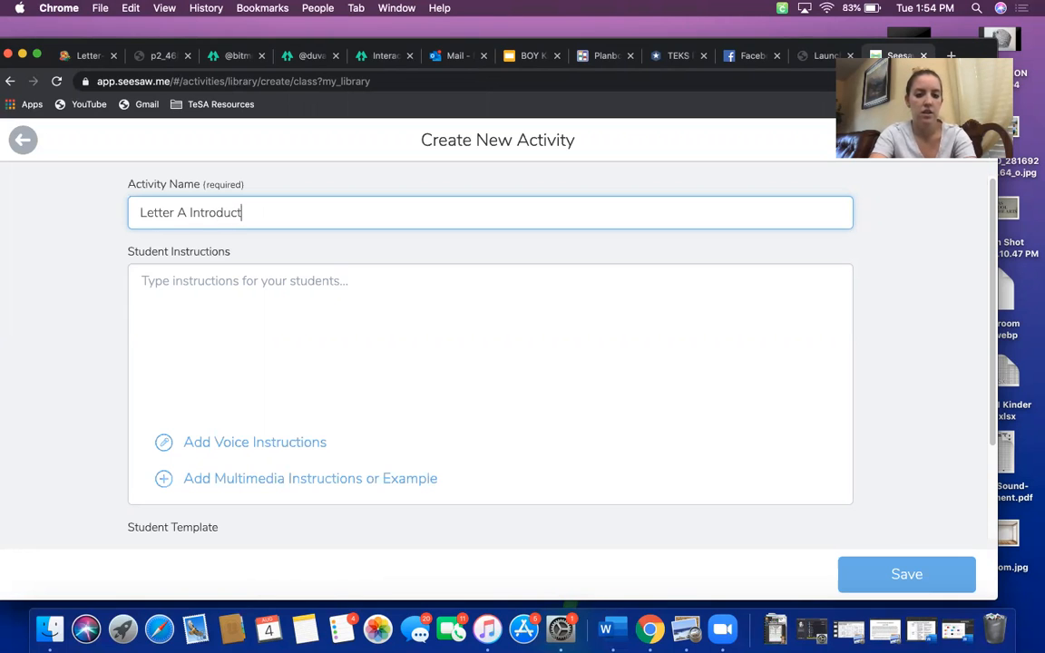
# Step: Enter the student instructions "Follow along with your teachers directions and complete the activity."
pyautogui.click(211, 280)
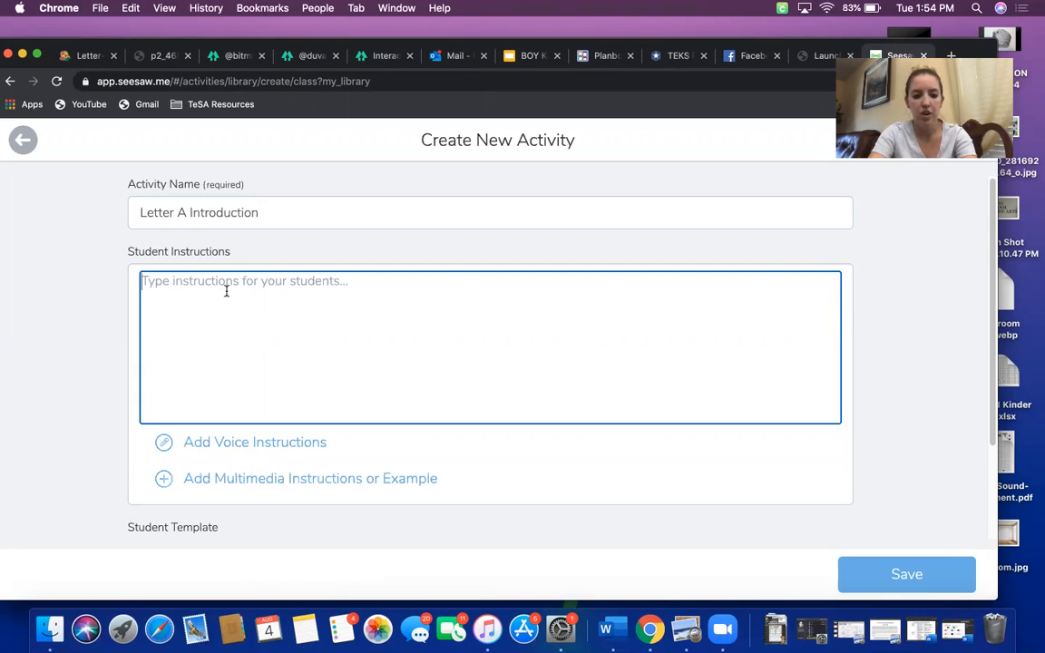
pyautogui.write('Fol')
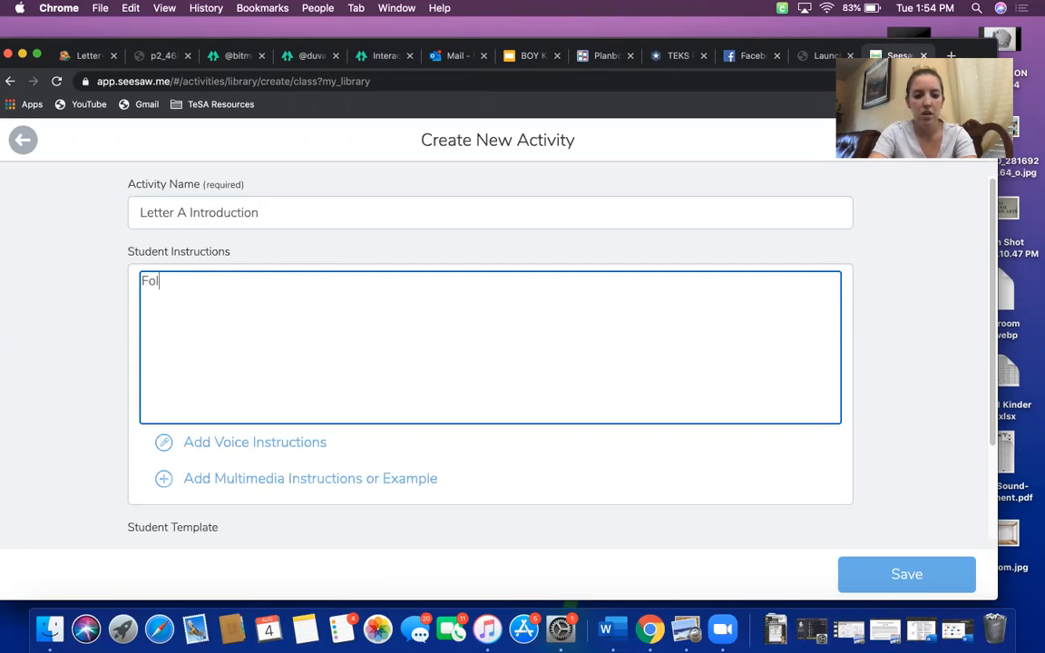
pyautogui.write('low ala')
pyautogui.press('BackSpace')
pyautogui.write('ong with your ')
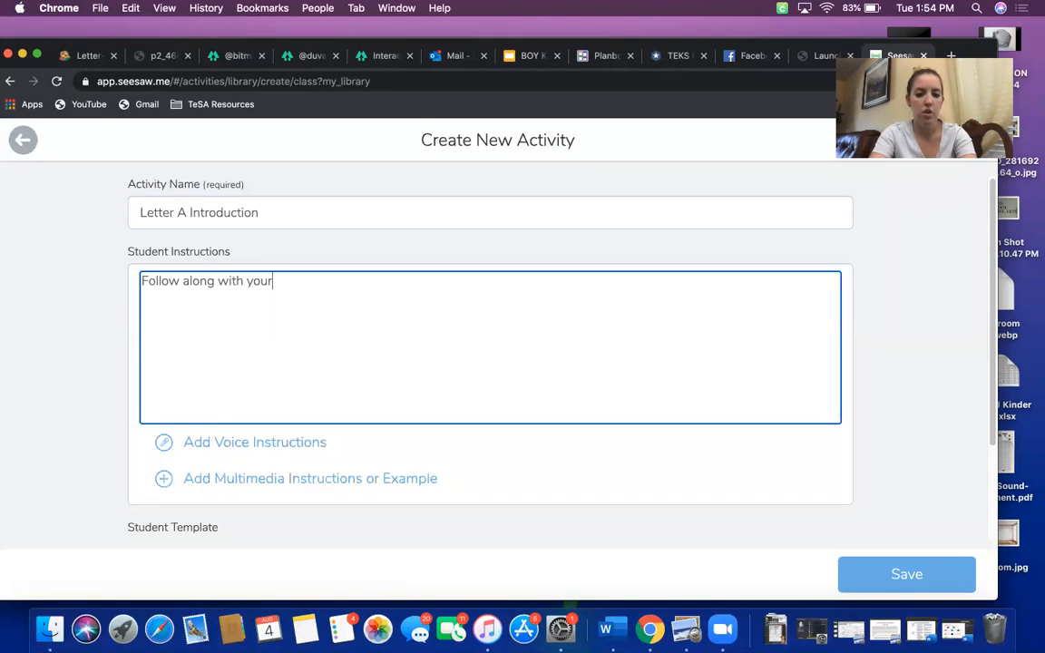
pyautogui.write('teachers')
pyautogui.press('BackSpace')
pyautogui.press('BackSpace')
pyautogui.press('BackSpace')
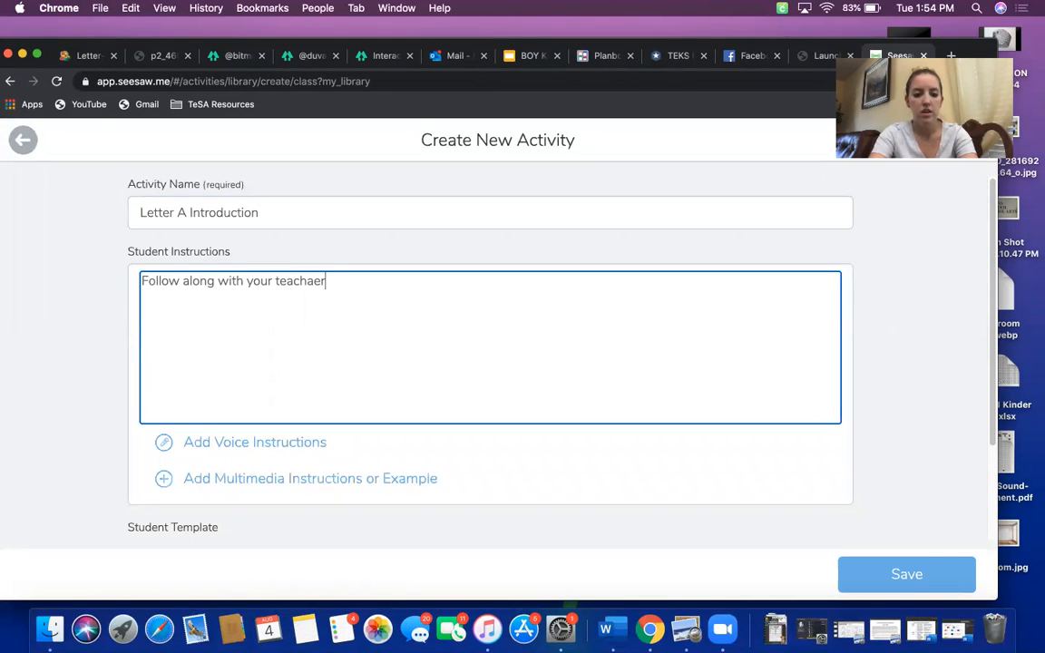
pyautogui.write('ers direc')
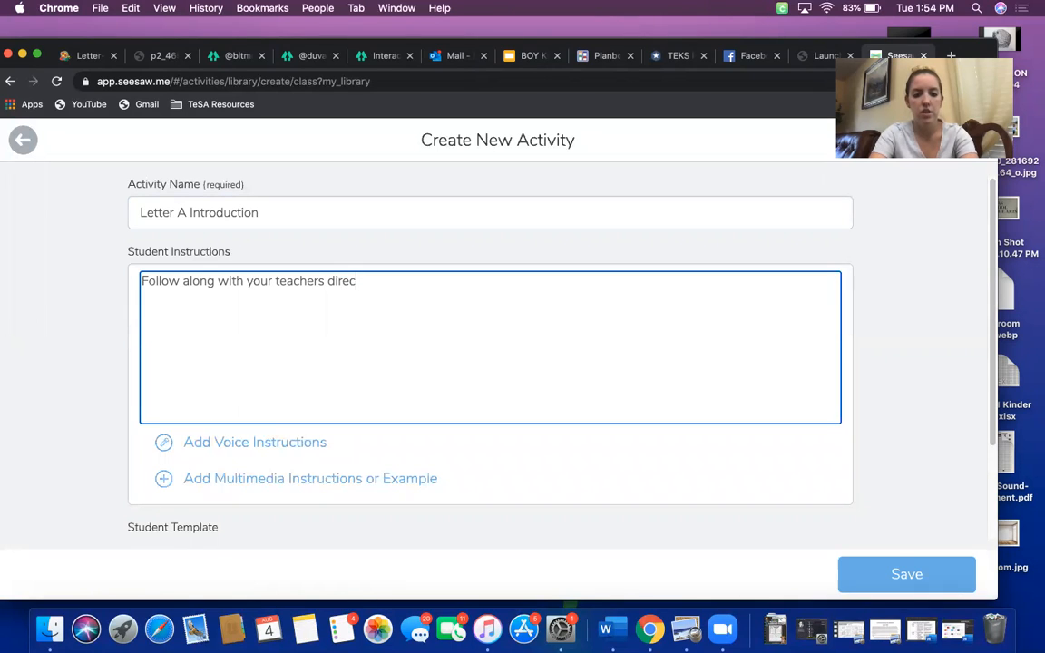
pyautogui.write('tions and c')
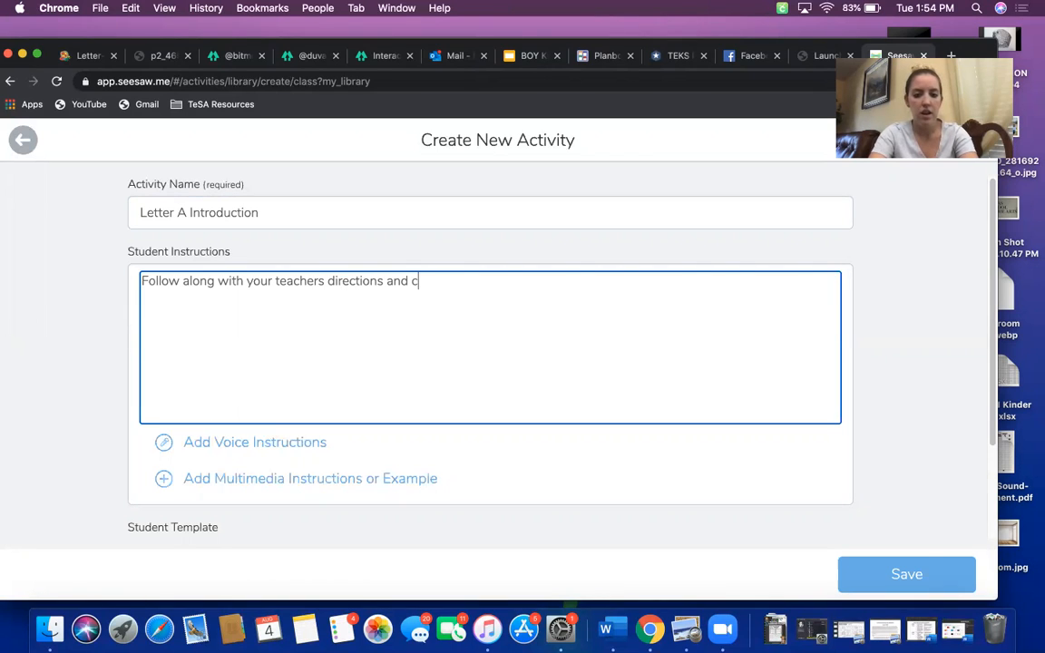
pyautogui.write('omplete the activity')
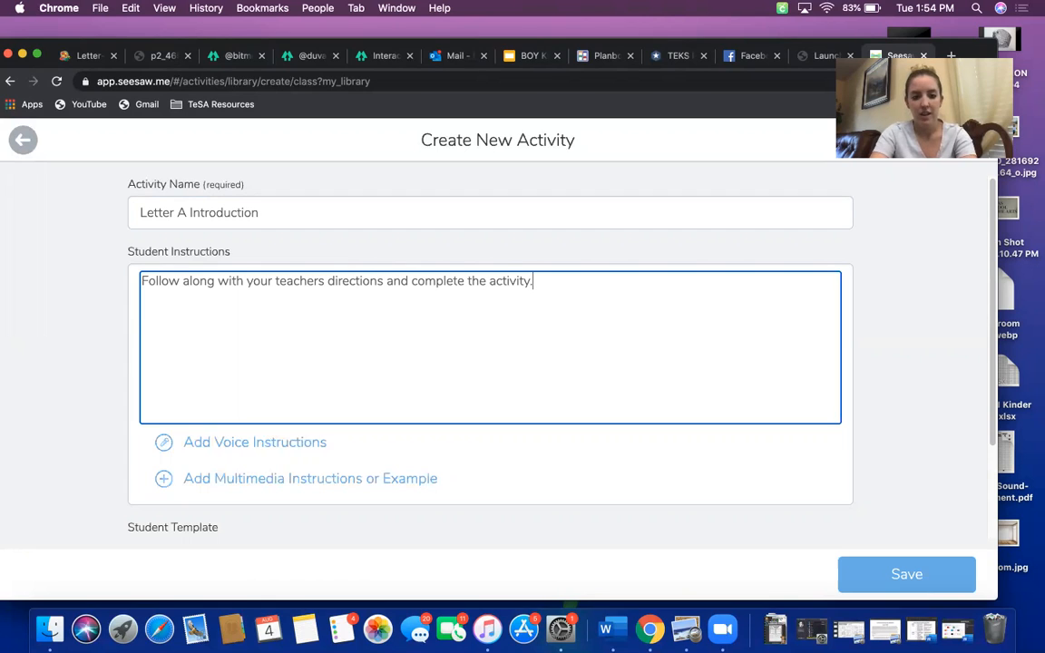
pyautogui.write('.')
# Step: Record short voice instructions for the activity and play back part of the recording
pyautogui.click(196, 444)
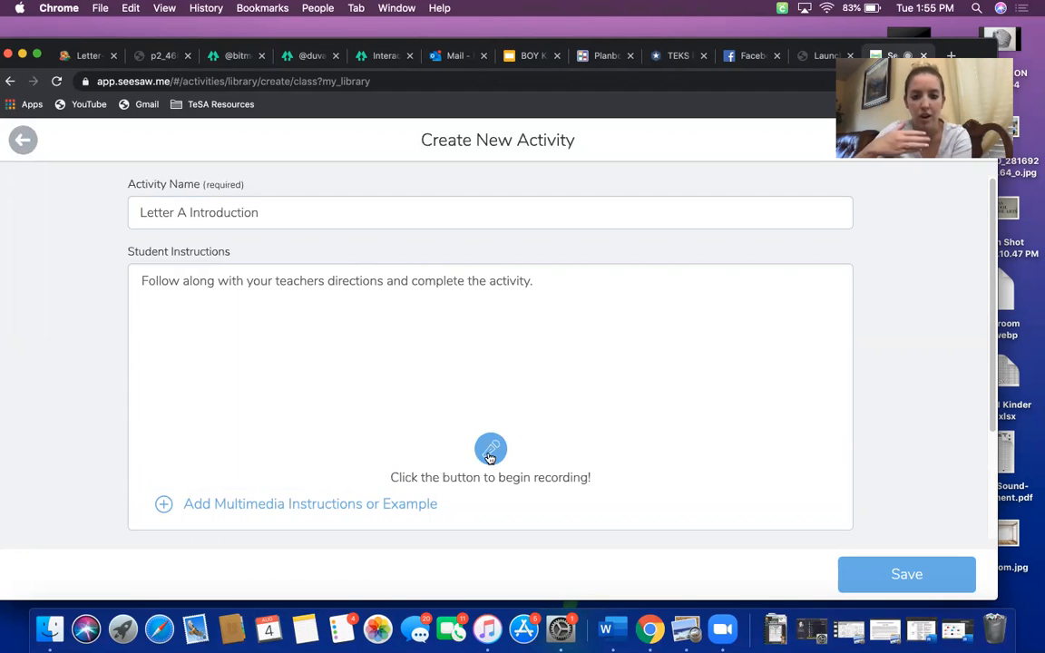
pyautogui.click(490, 451)
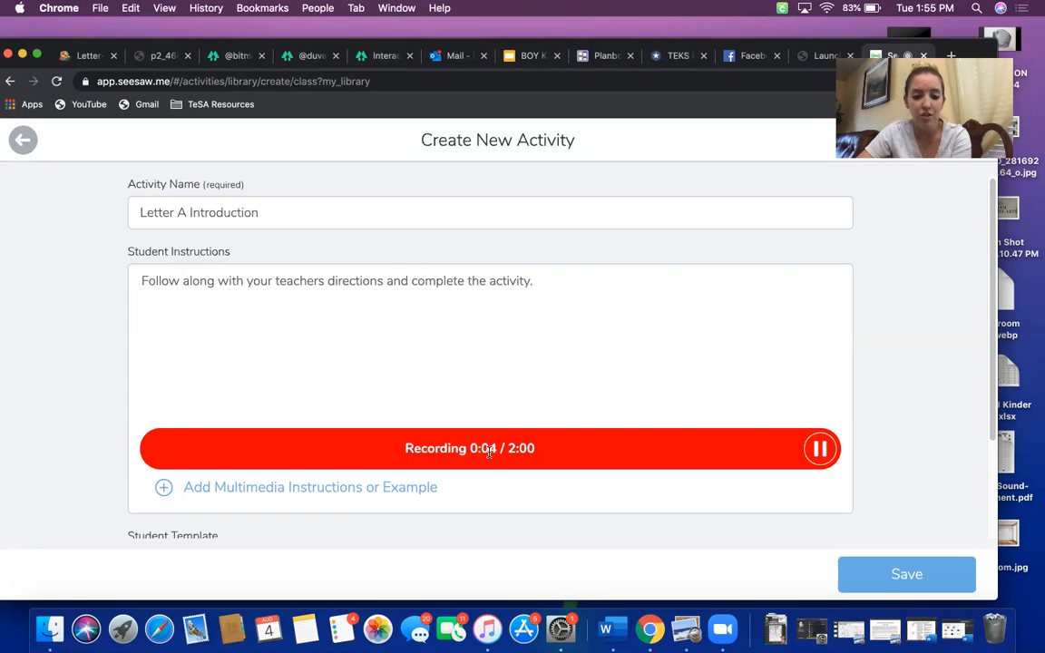
pyautogui.click(821, 449)
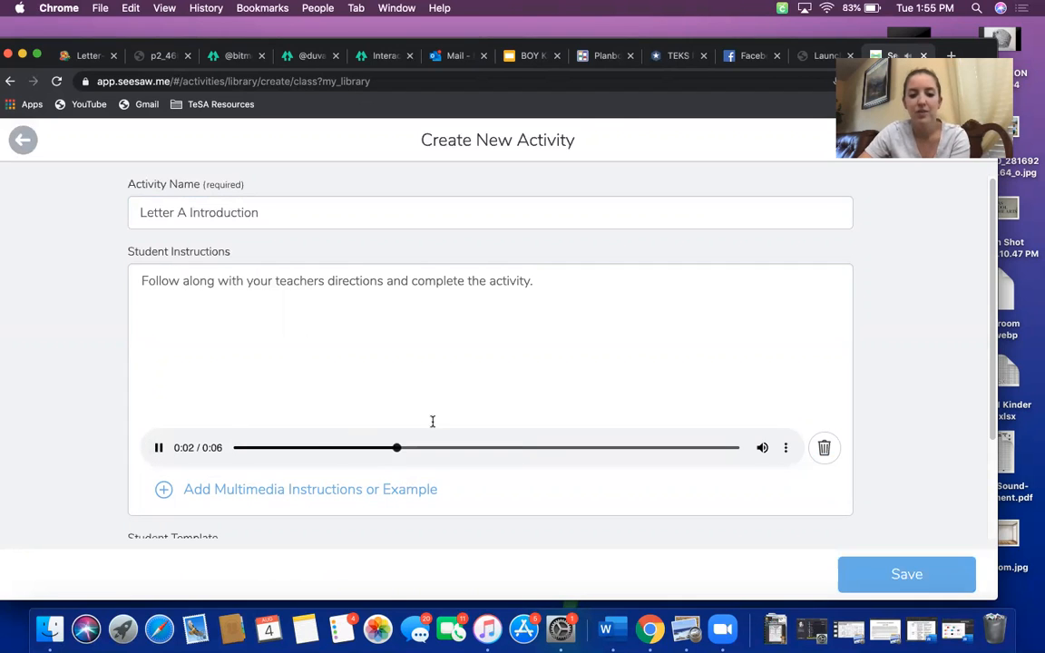
pyautogui.click(159, 449)
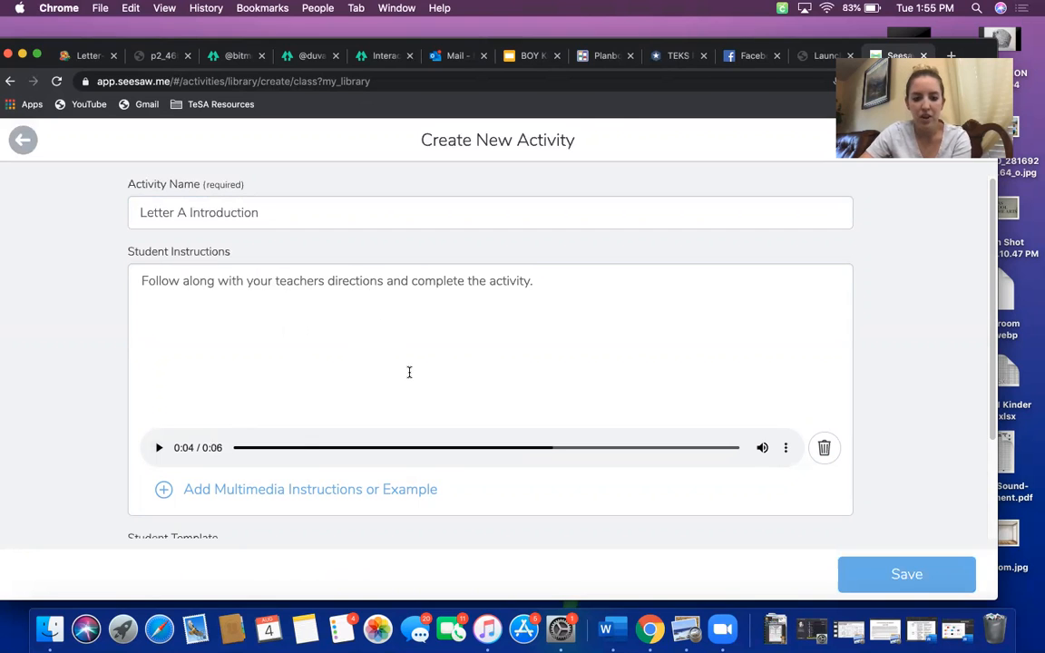
# Step: Delete the recorded voice instructions from the activity and confirm the removal
pyautogui.scroll(-3, 420, 373)
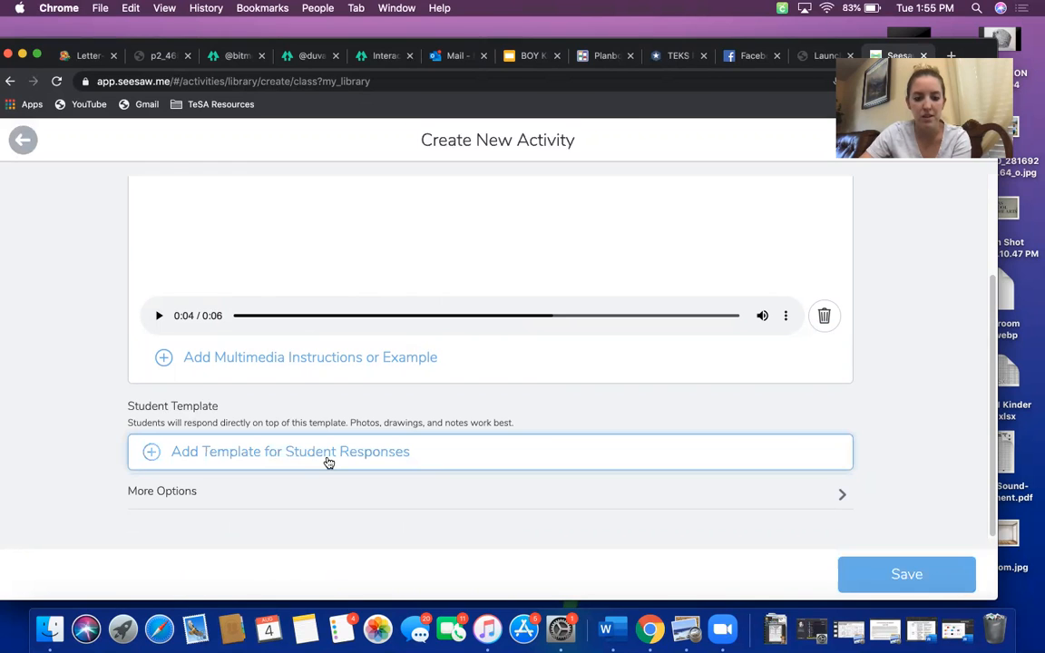
pyautogui.scroll(2, 461, 424)
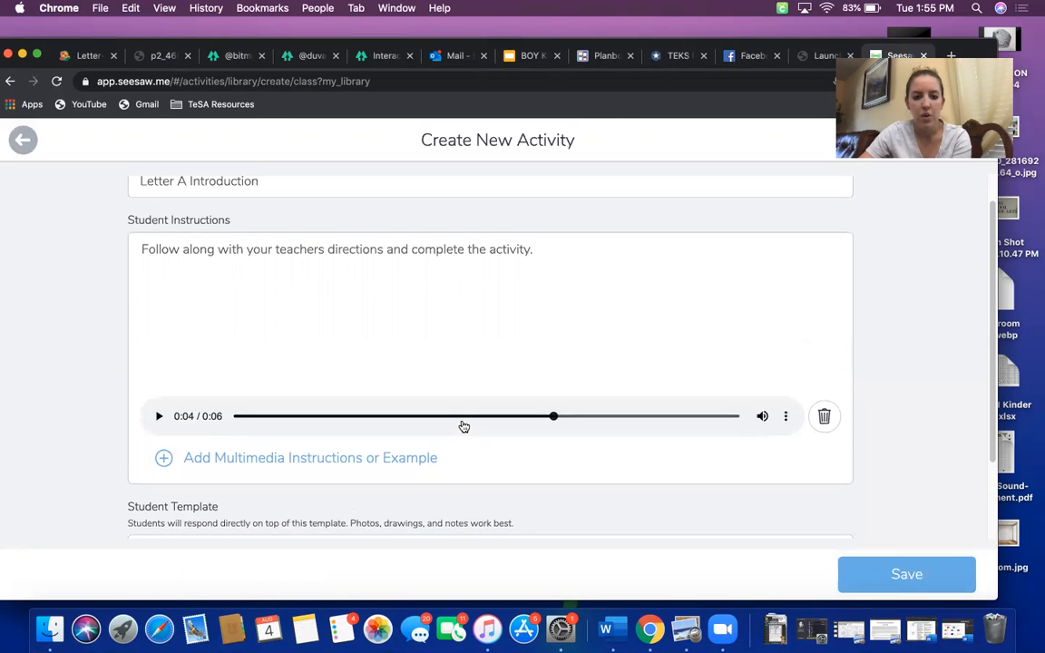
pyautogui.scroll(1, 463, 426)
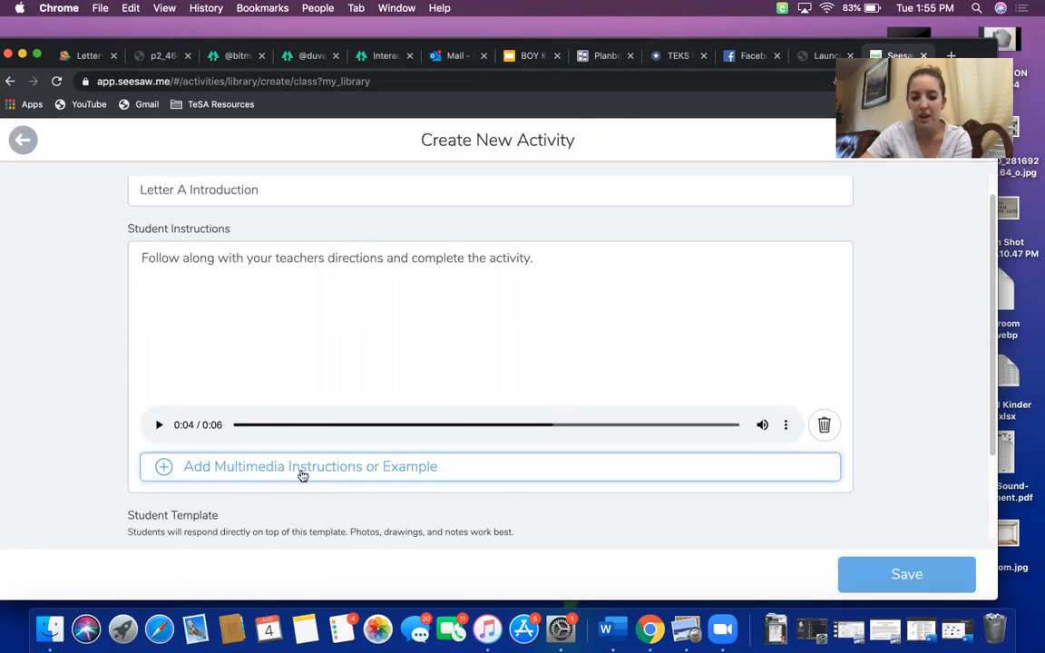
pyautogui.click(826, 426)
pyautogui.press('Return')
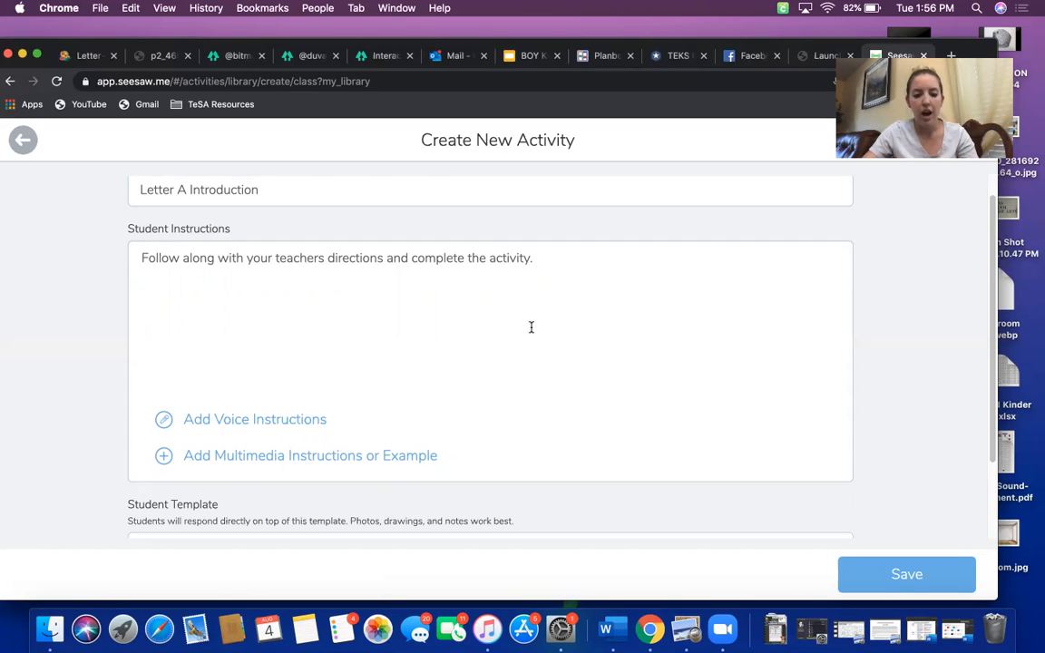
# Step: Upload the desktop video zoom_0.mp4 as the activity's multimedia instructions or example
pyautogui.click(216, 463)
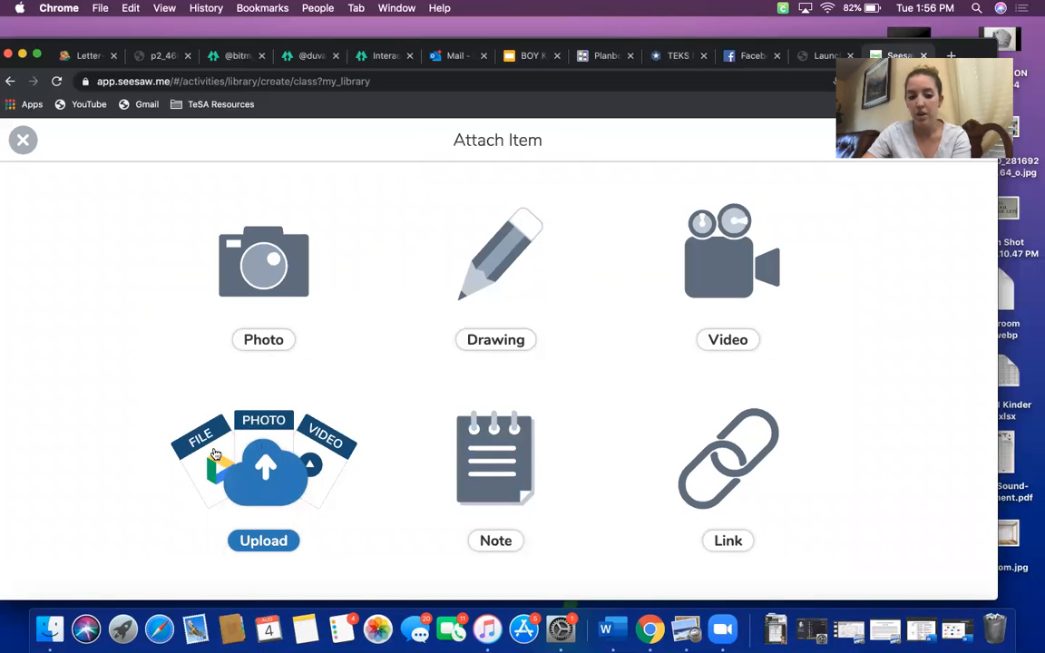
pyautogui.click(265, 488)
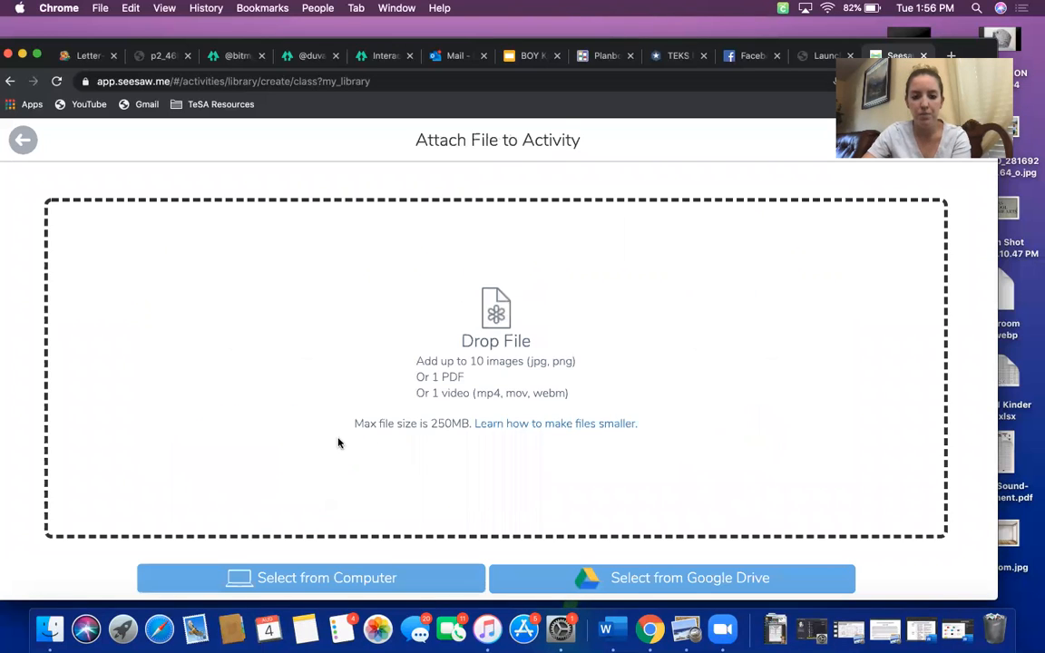
pyautogui.click(352, 584)
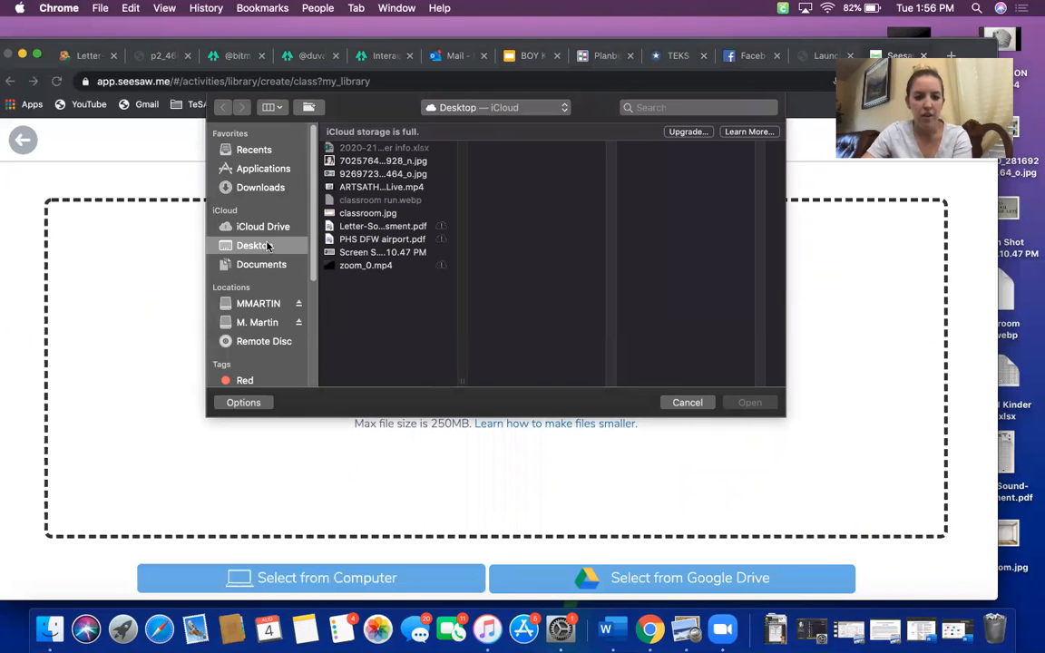
pyautogui.click(362, 265)
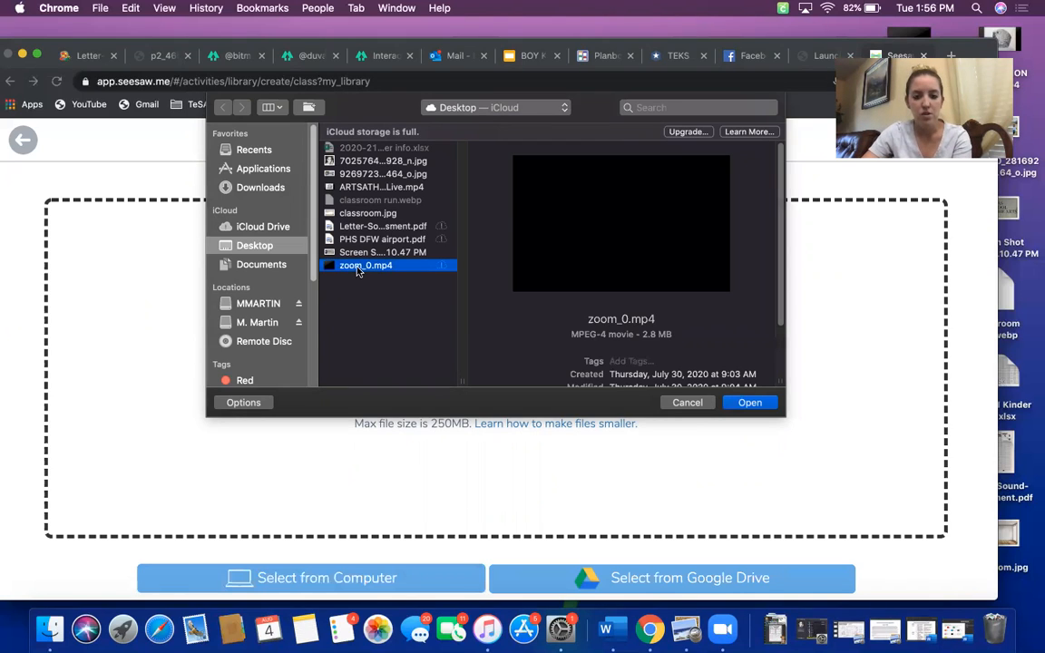
pyautogui.click(750, 403)
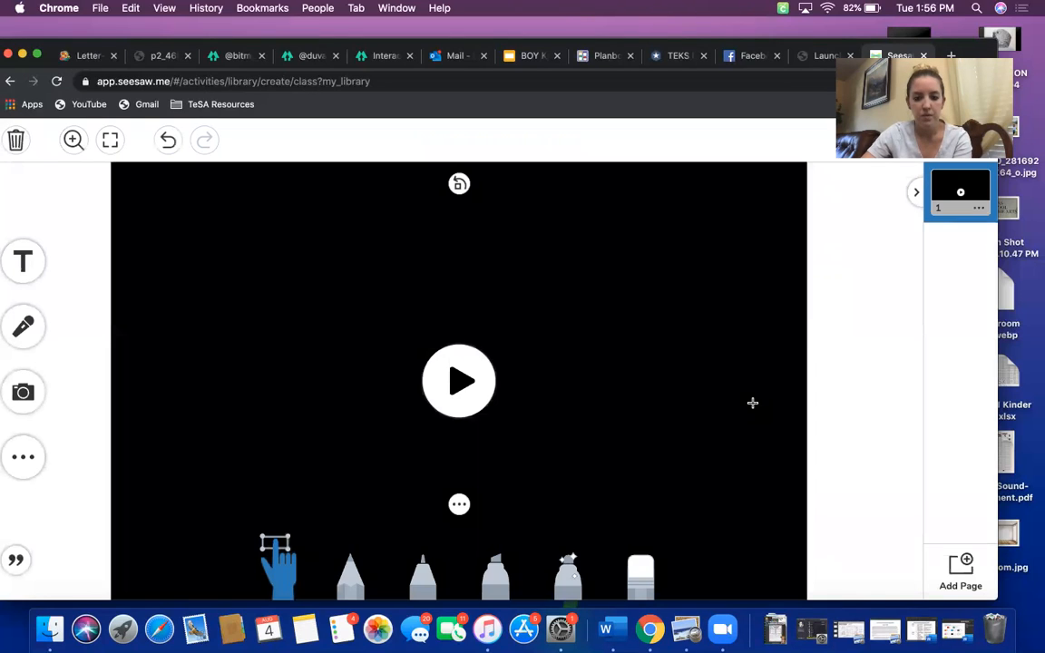
# Step: Preview the start of the uploaded video and look at the additional shape, background and link options
pyautogui.click(460, 380)
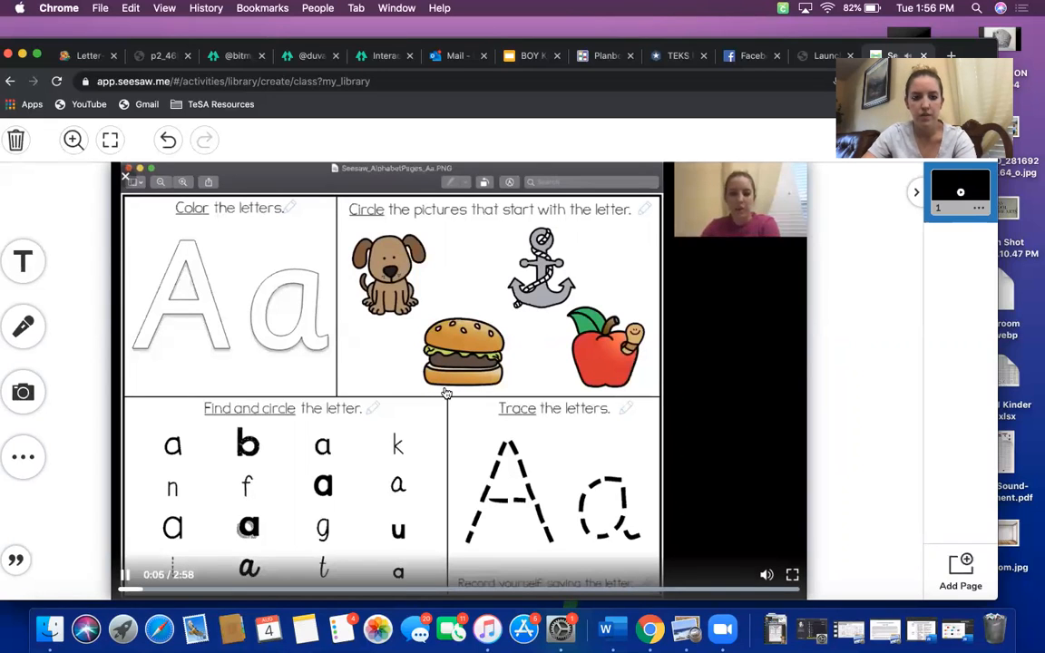
pyautogui.click(127, 580)
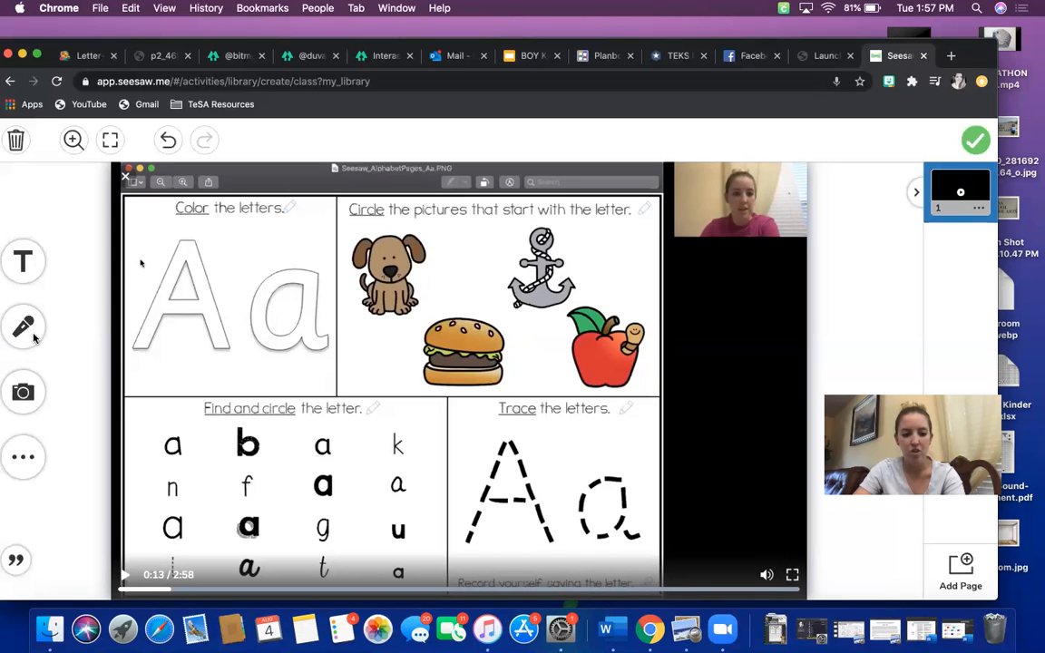
pyautogui.click(31, 463)
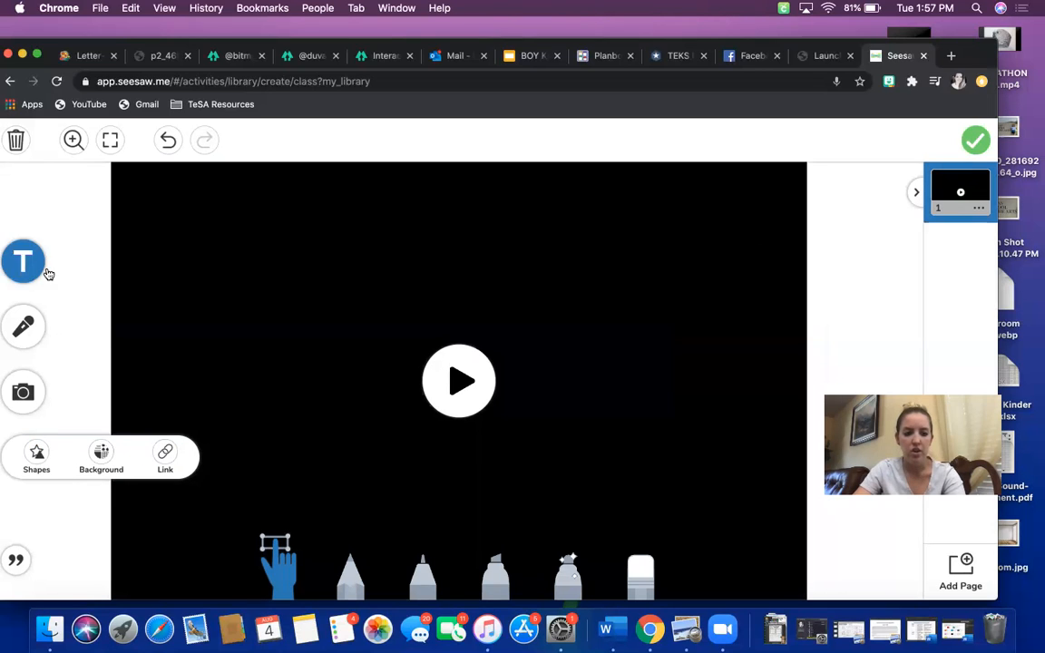
pyautogui.click(69, 318)
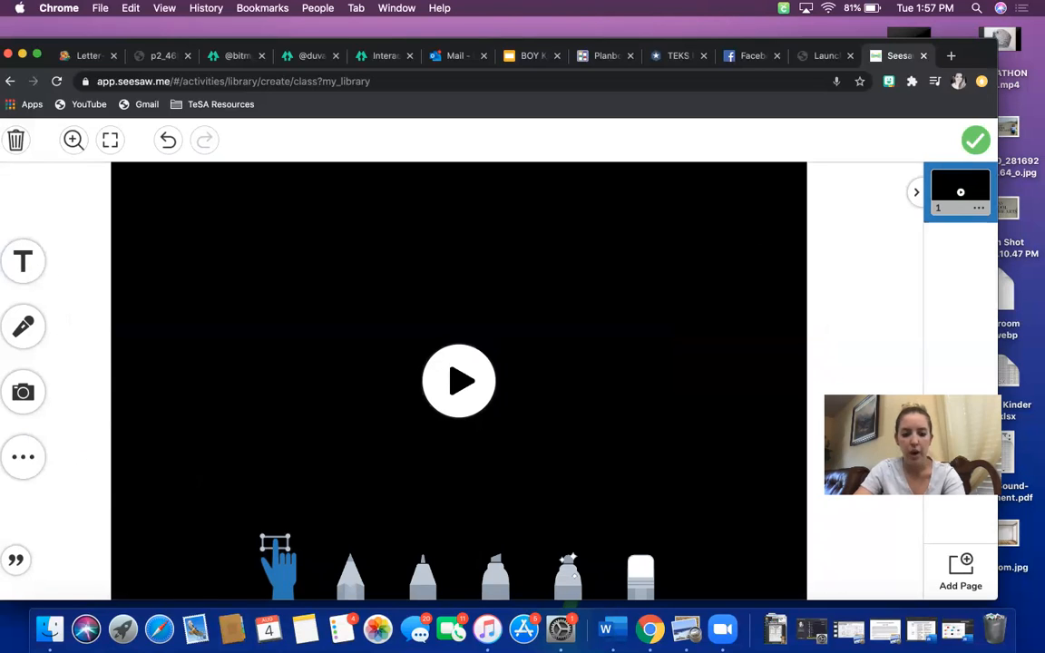
# Step: Draw a pink heart with the glow pen beside the video's play symbol and attach the item to the activity
pyautogui.click(568, 574)
pyautogui.moveTo(753, 364)
pyautogui.mouseDown()
pyautogui.moveTo(737, 347)
pyautogui.moveTo(758, 375)
pyautogui.moveTo(762, 357)
pyautogui.moveTo(781, 343)
pyautogui.moveTo(757, 397)
pyautogui.mouseUp()
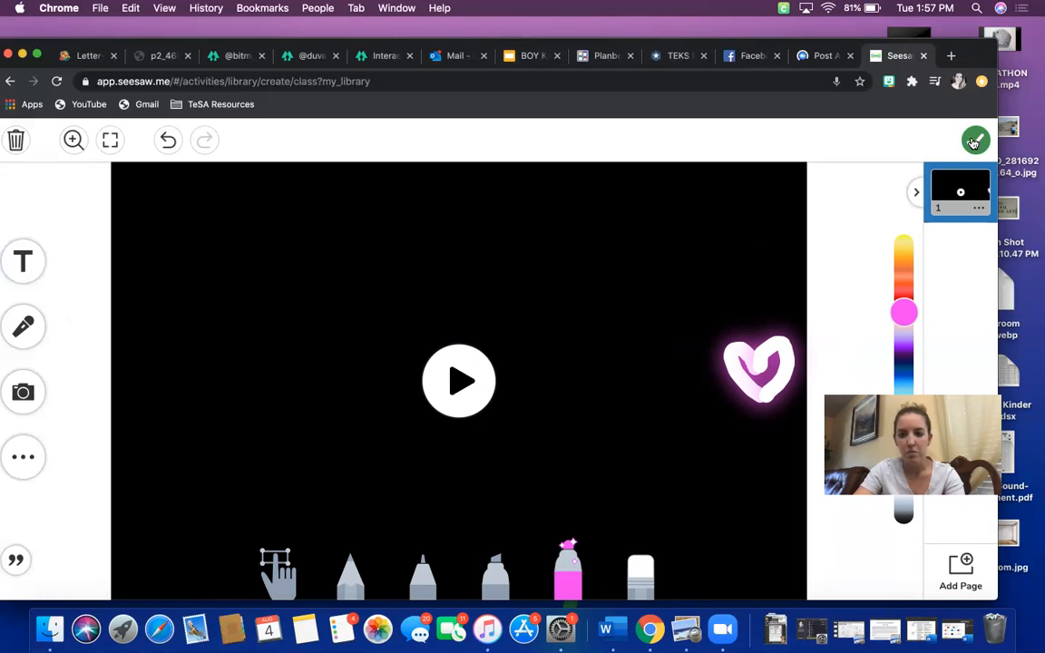
pyautogui.click(975, 142)
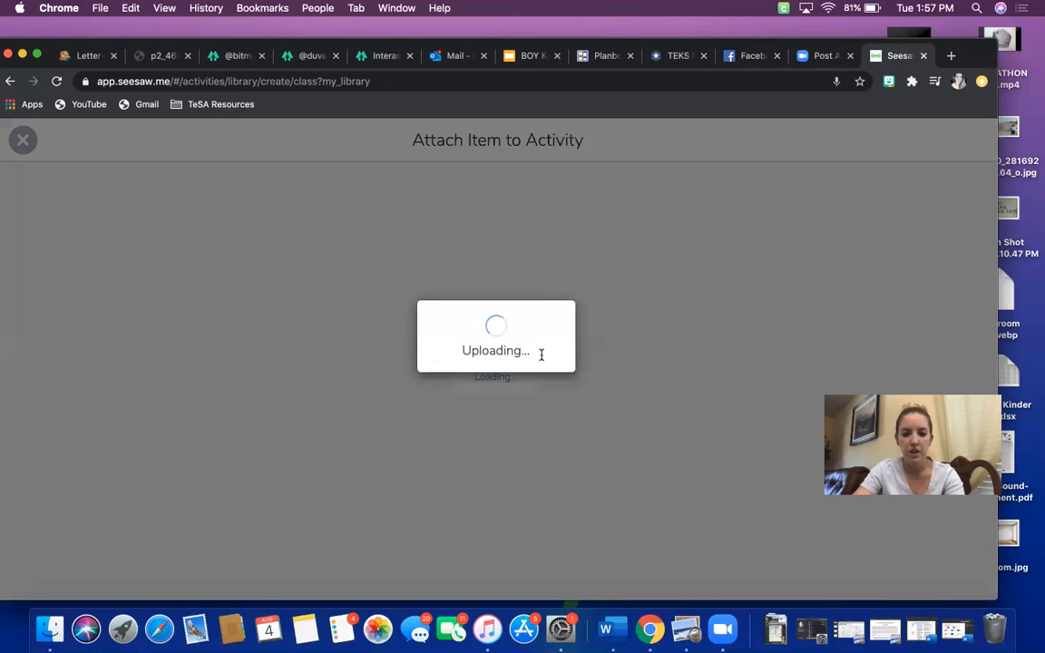
# Step: Add a student response template by uploading Seesaw_AlphabetPages_Aa.PNG from the external drive's SEESAW alphabet pages folder
pyautogui.scroll(-3, 504, 435)
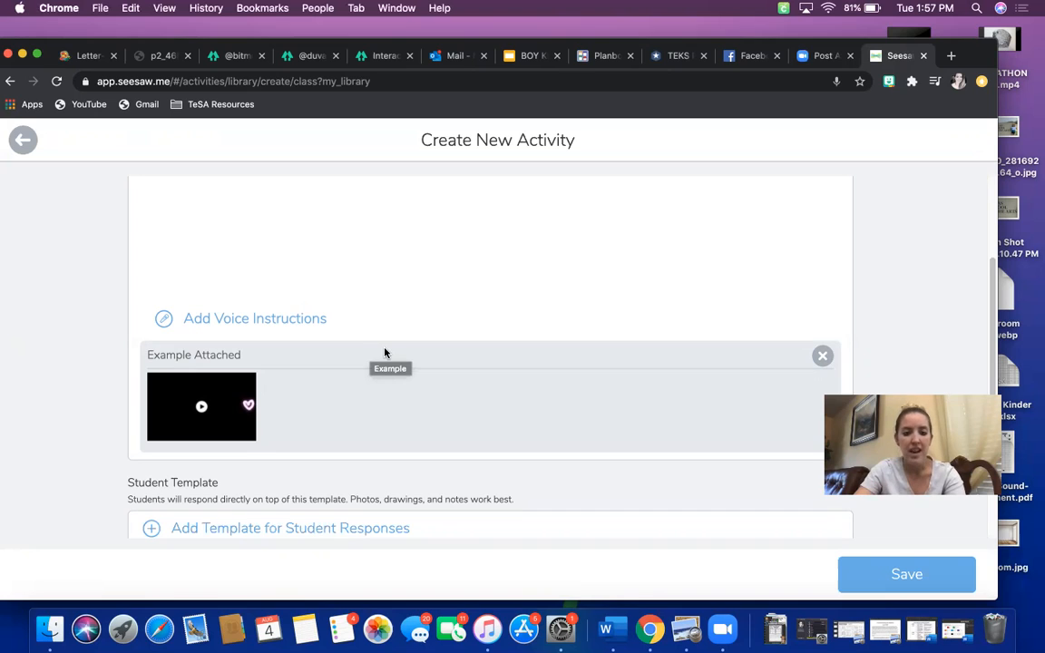
pyautogui.scroll(-2, 385, 353)
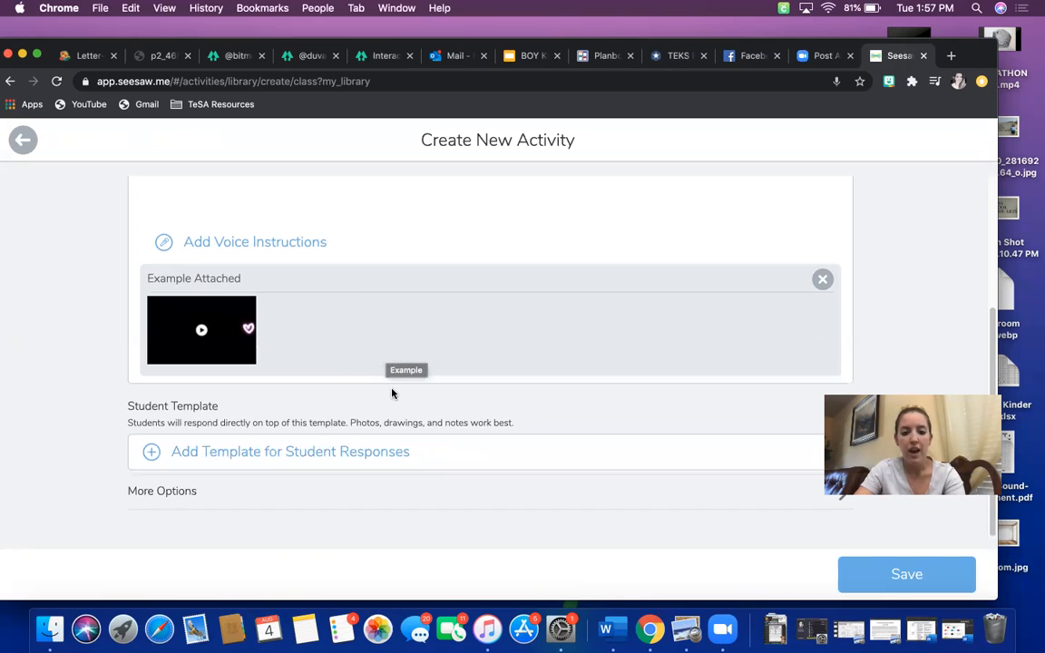
pyautogui.click(152, 455)
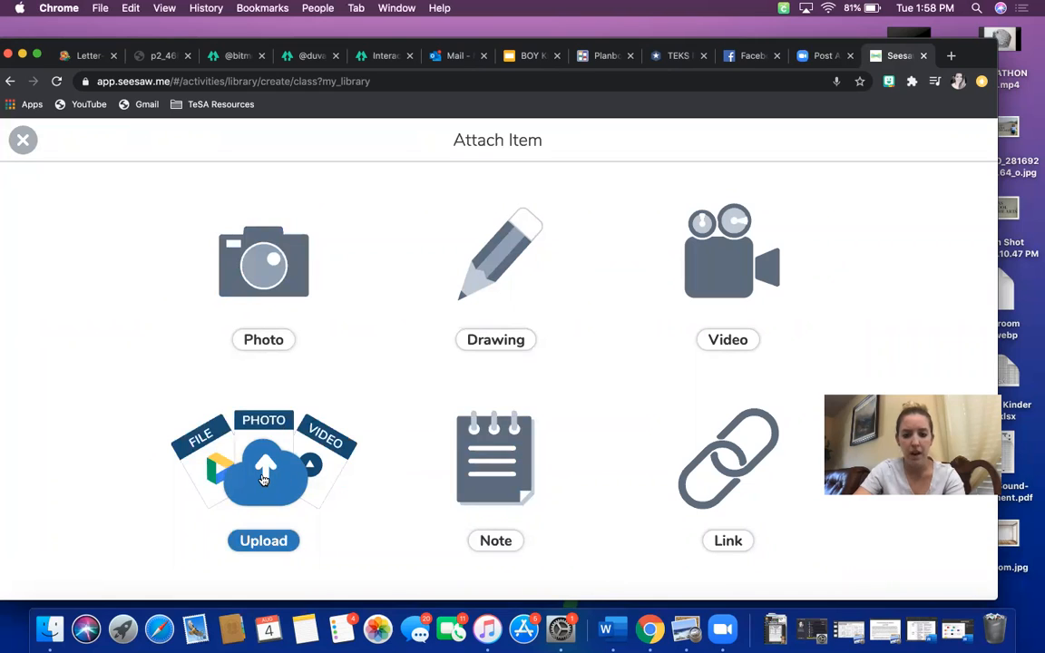
pyautogui.click(263, 470)
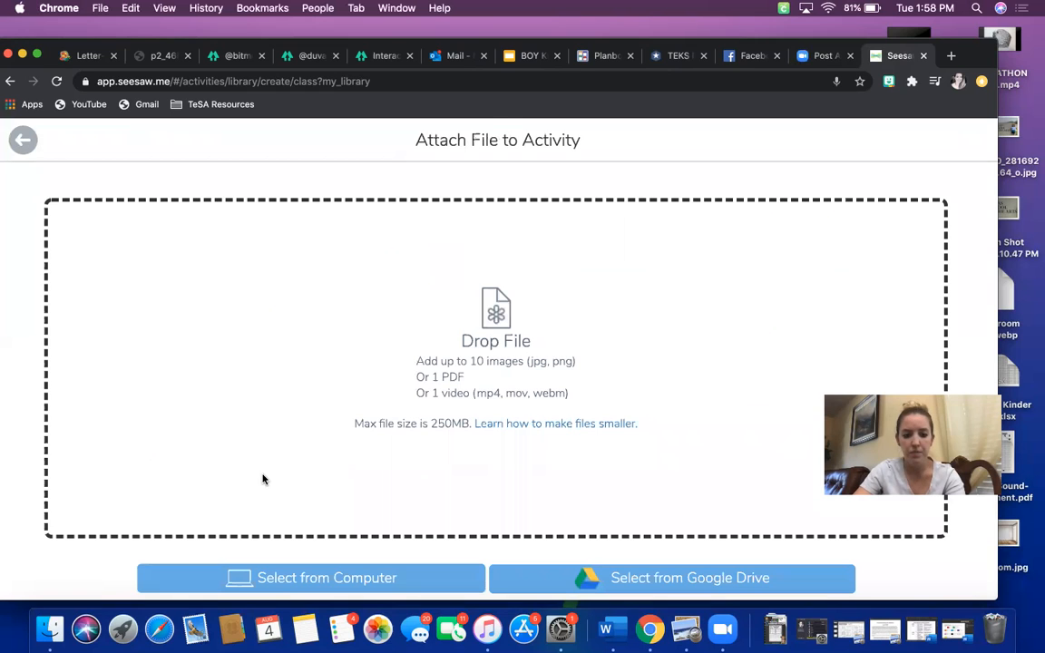
pyautogui.click(332, 584)
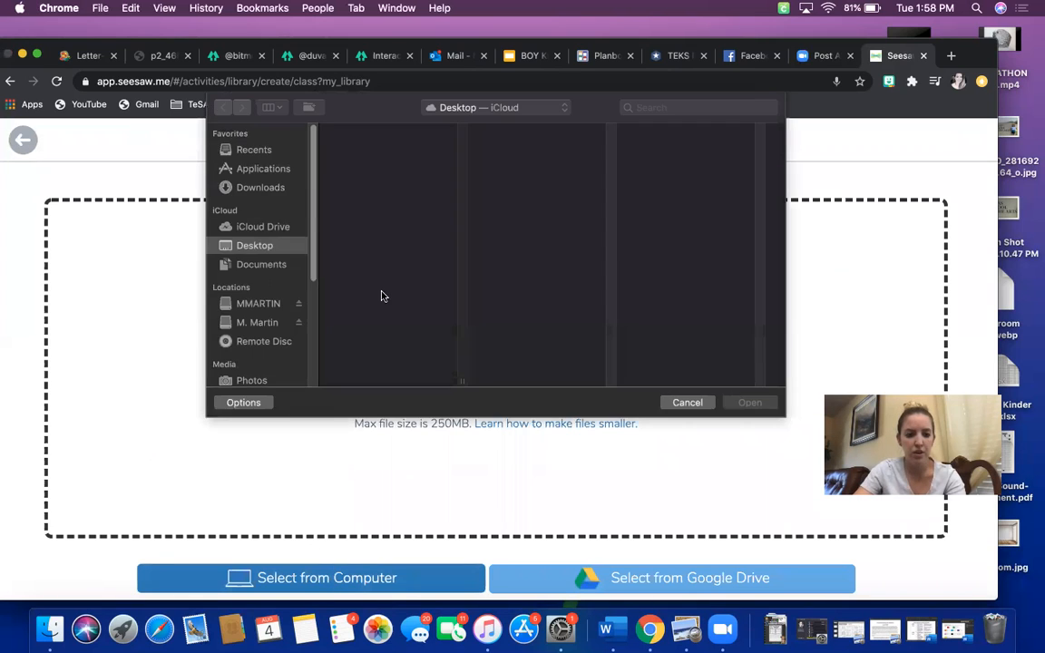
pyautogui.click(260, 324)
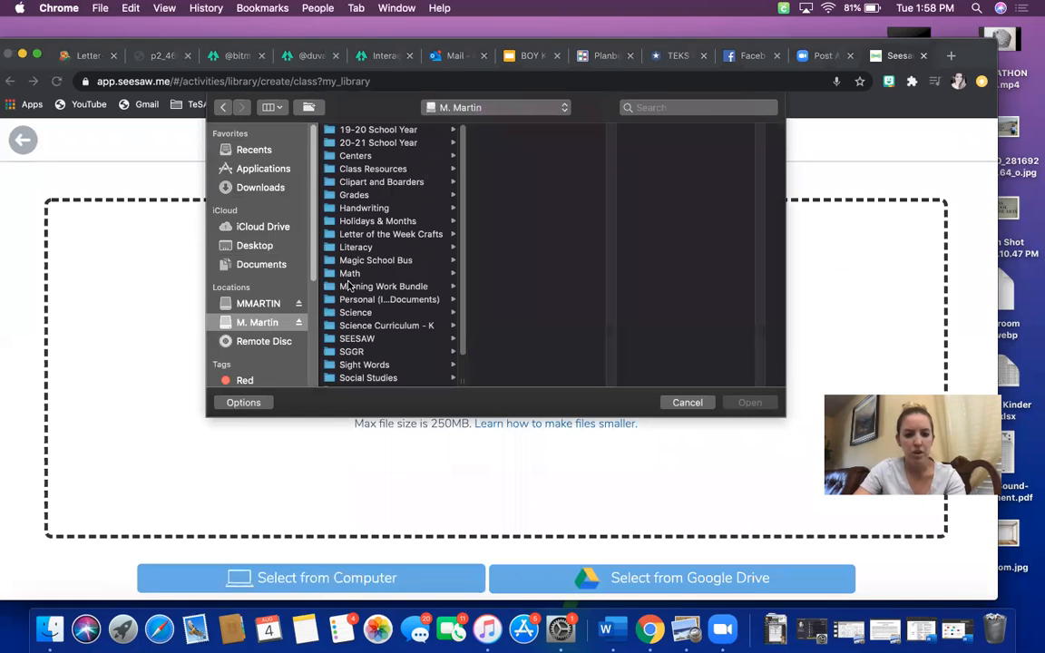
pyautogui.click(358, 339)
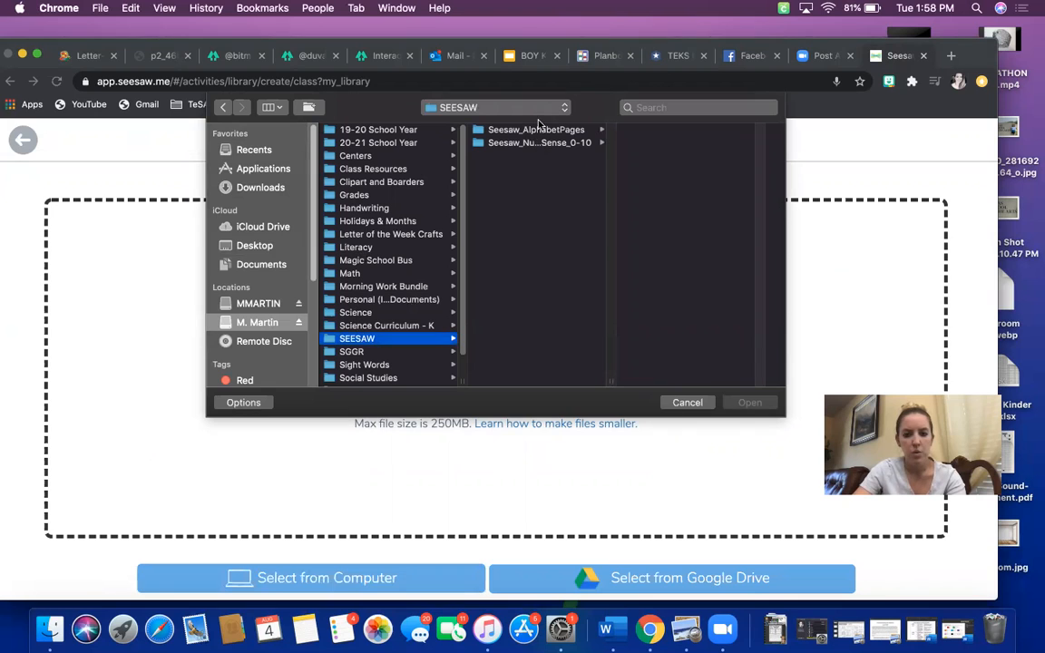
pyautogui.click(540, 132)
pyautogui.click(626, 132)
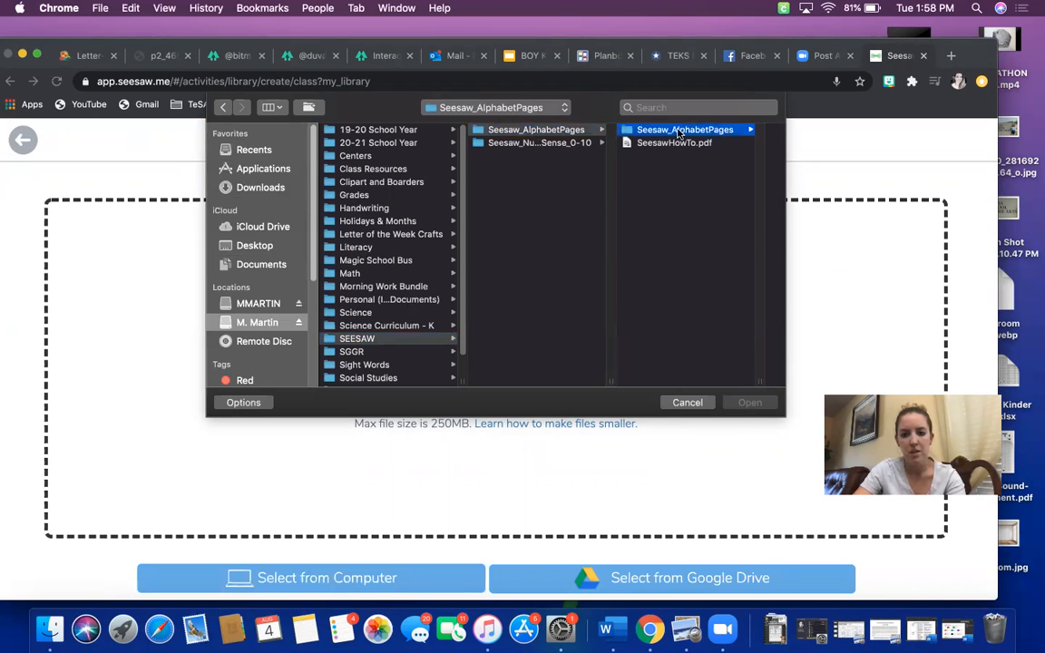
pyautogui.doubleClick(695, 133)
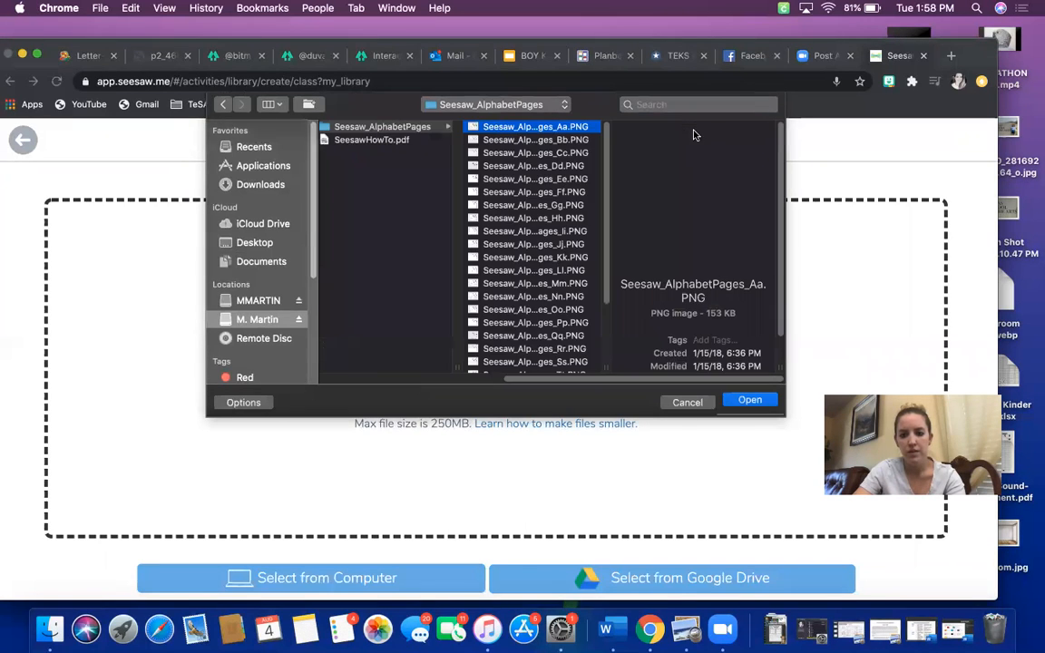
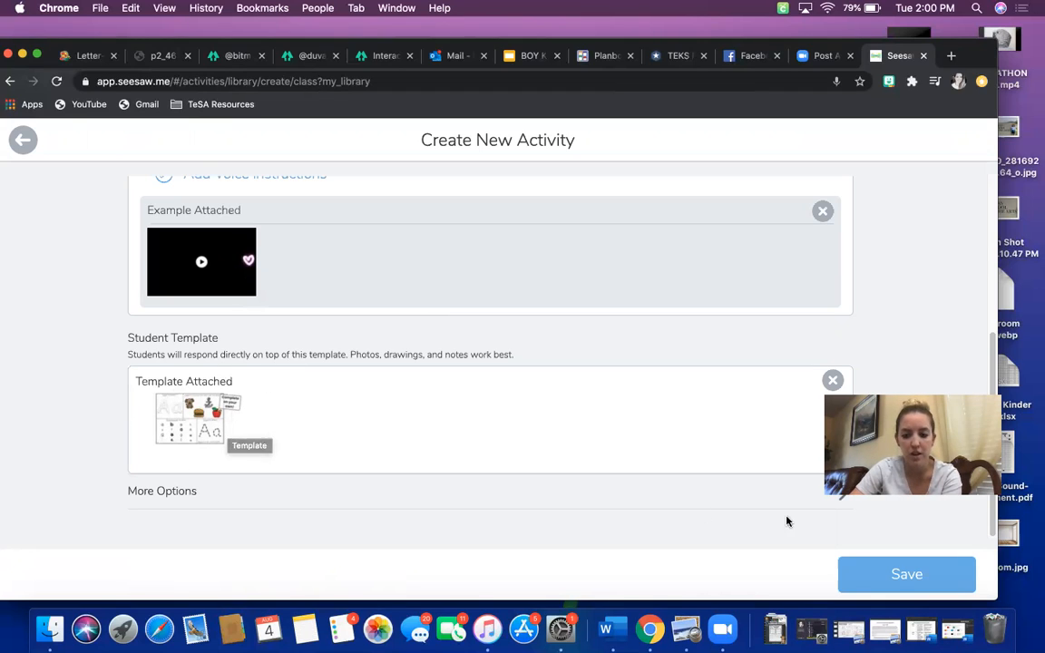
# Step: Save the Letter A Introduction activity and assign it to the fake practice class
pyautogui.click(898, 577)
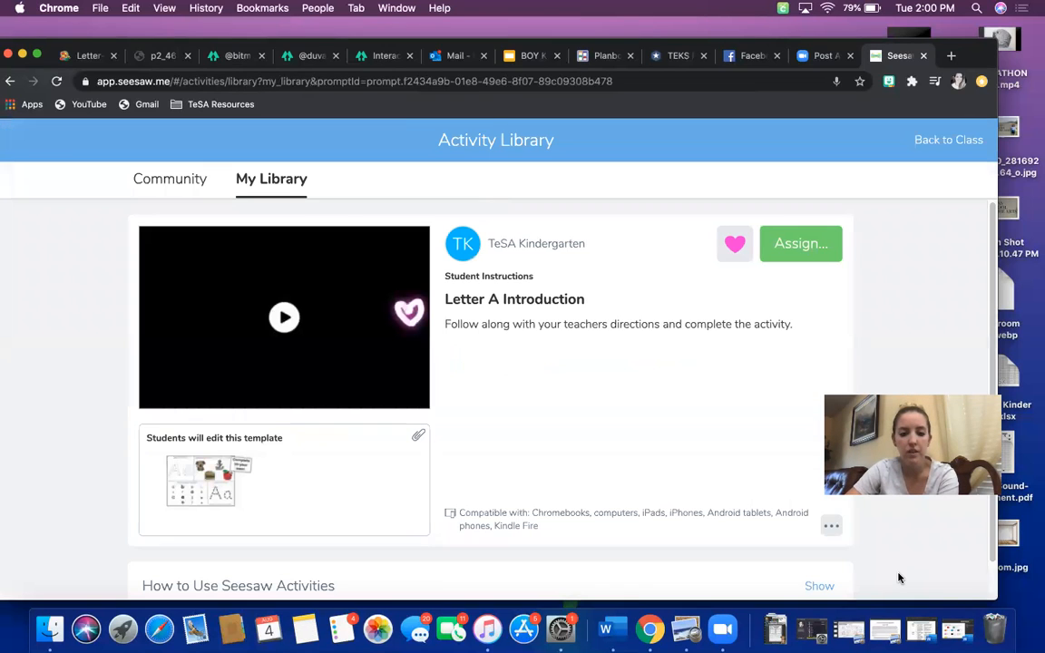
pyautogui.click(802, 245)
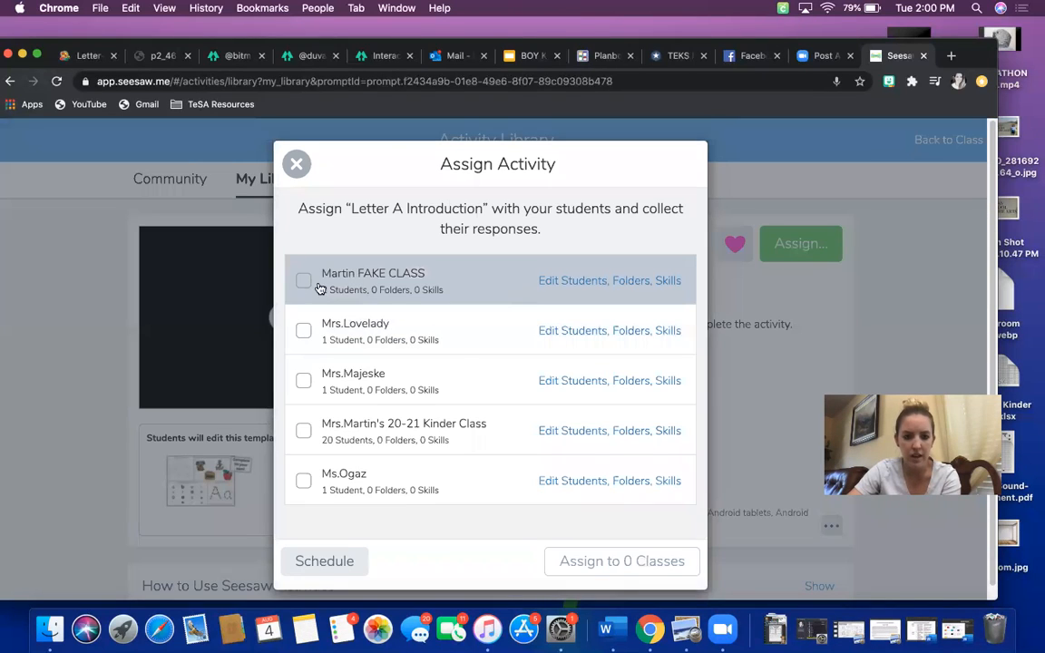
pyautogui.click(302, 282)
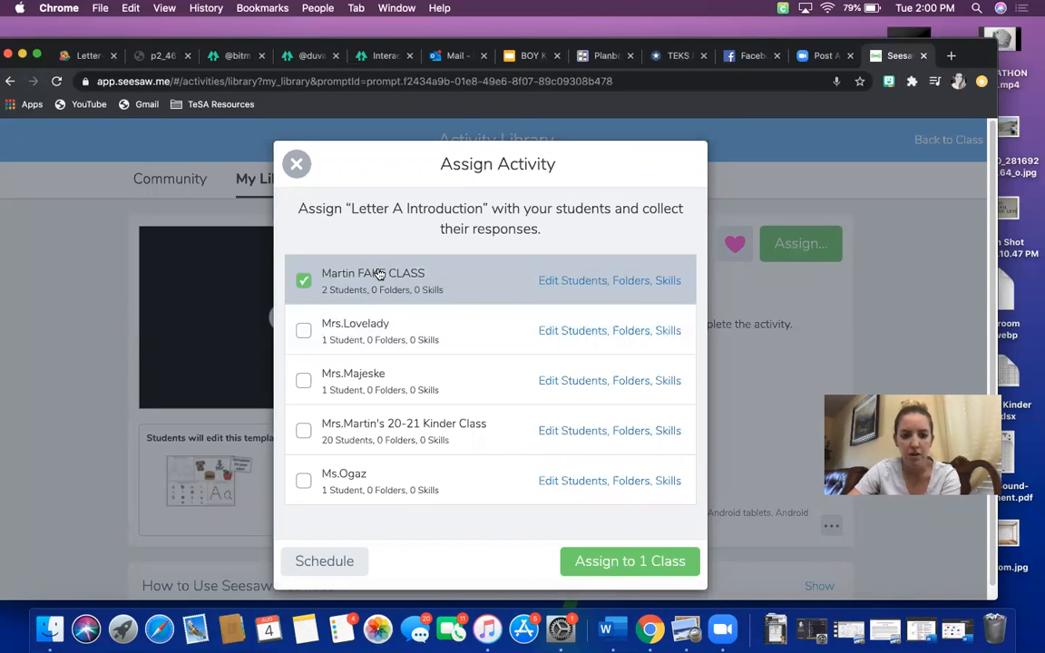
pyautogui.click(626, 565)
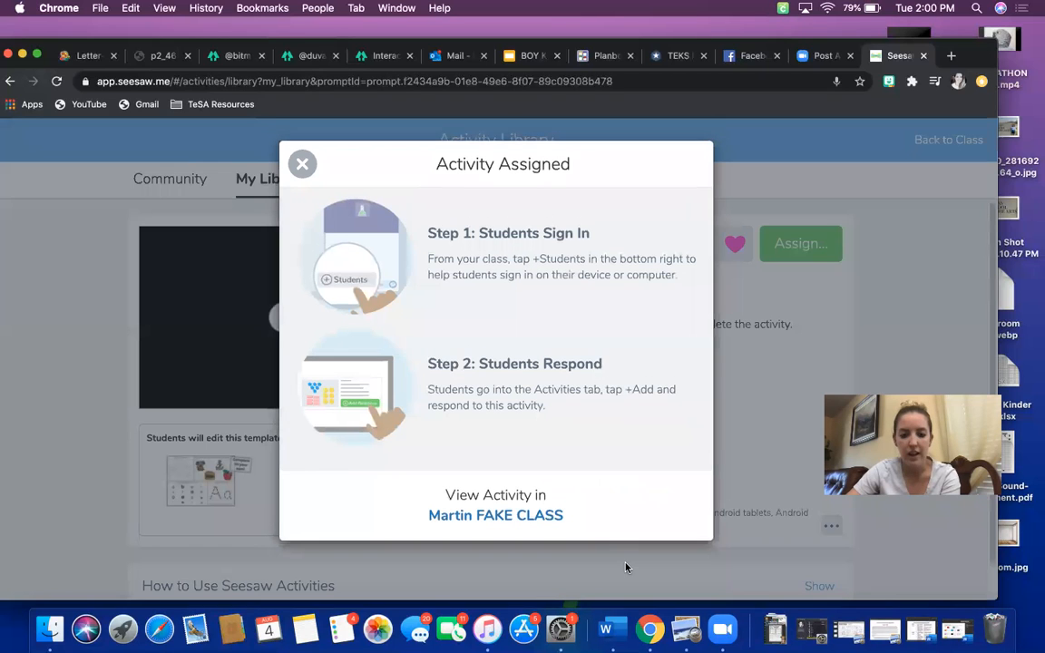
# Step: View the new activity in the fake class and look through the activities assigned there
pyautogui.click(523, 517)
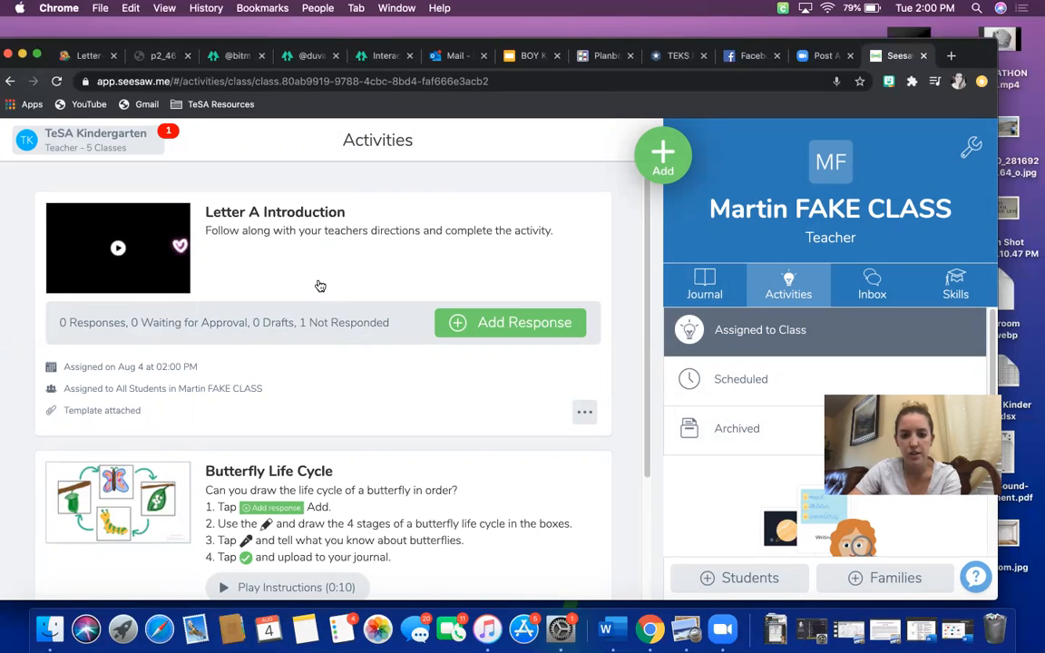
pyautogui.scroll(-4, 326, 294)
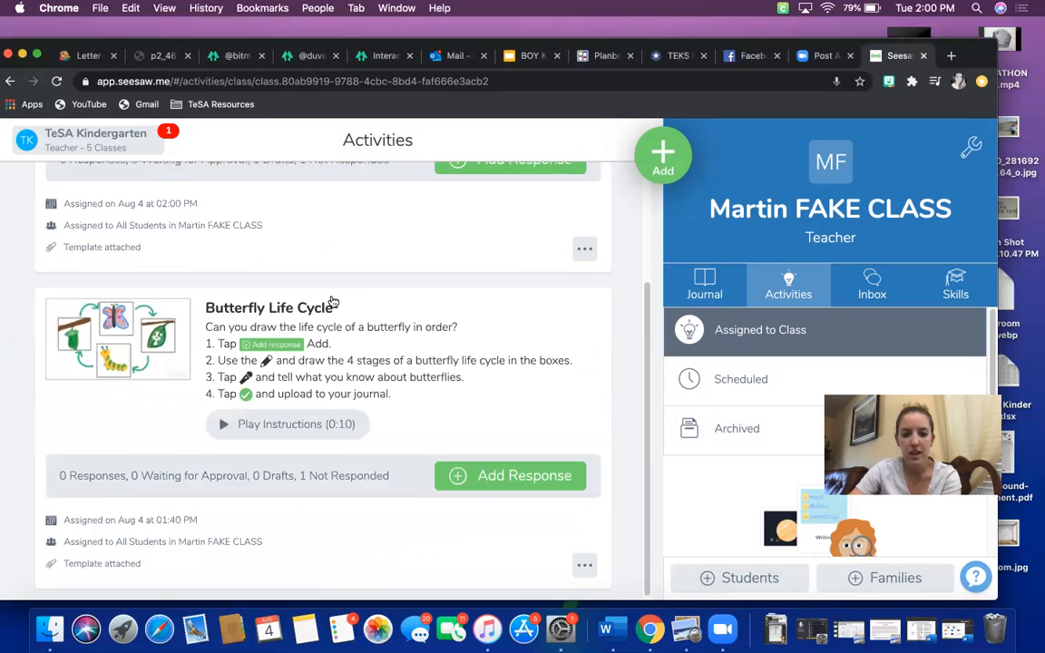
pyautogui.scroll(2, 333, 302)
pyautogui.scroll(2, 332, 302)
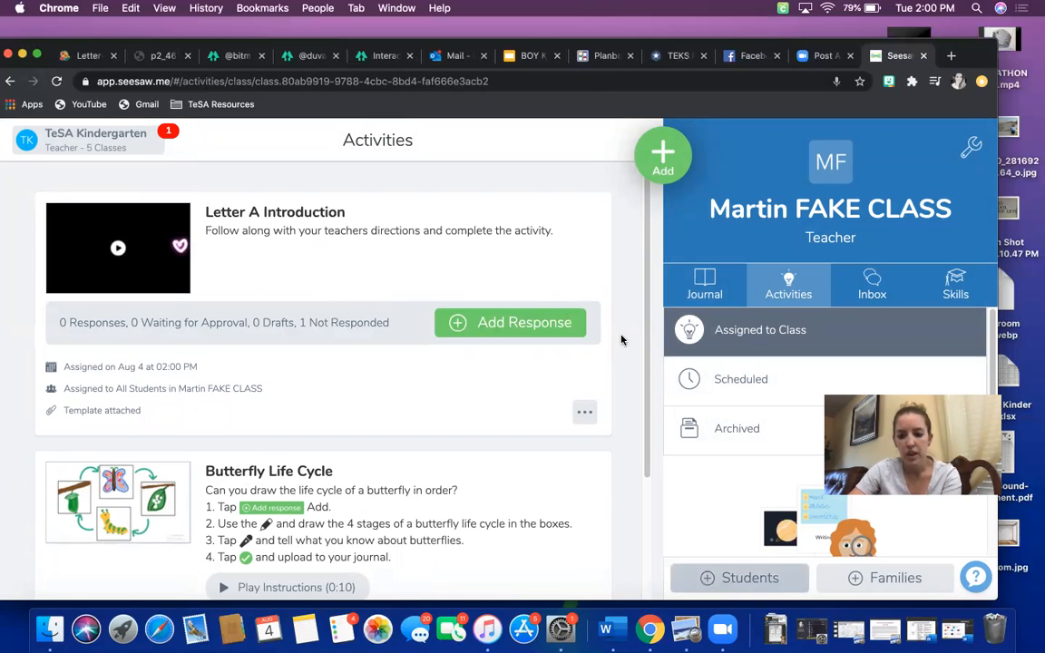
# Step: Look at Sample Student's journal in the fake class and close the help article opened from it
pyautogui.click(707, 291)
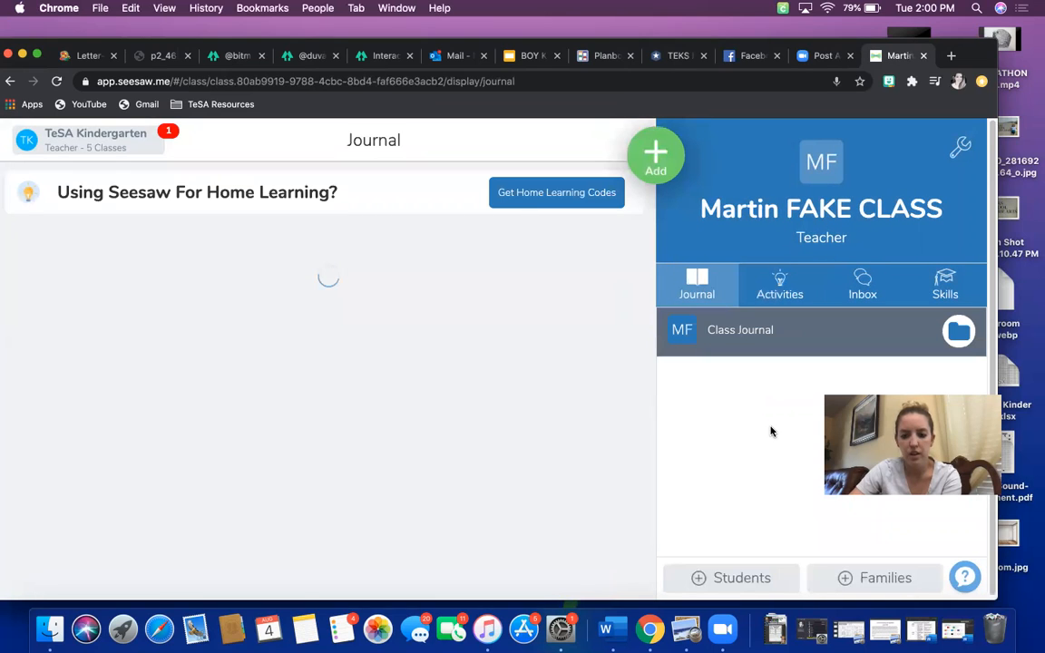
pyautogui.click(743, 382)
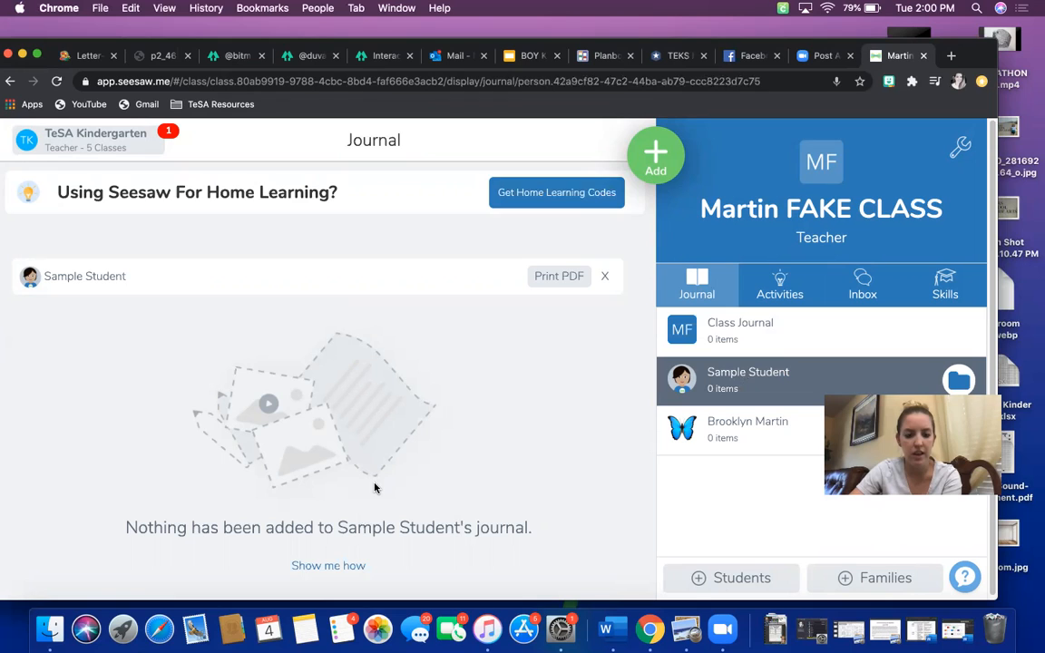
pyautogui.click(329, 566)
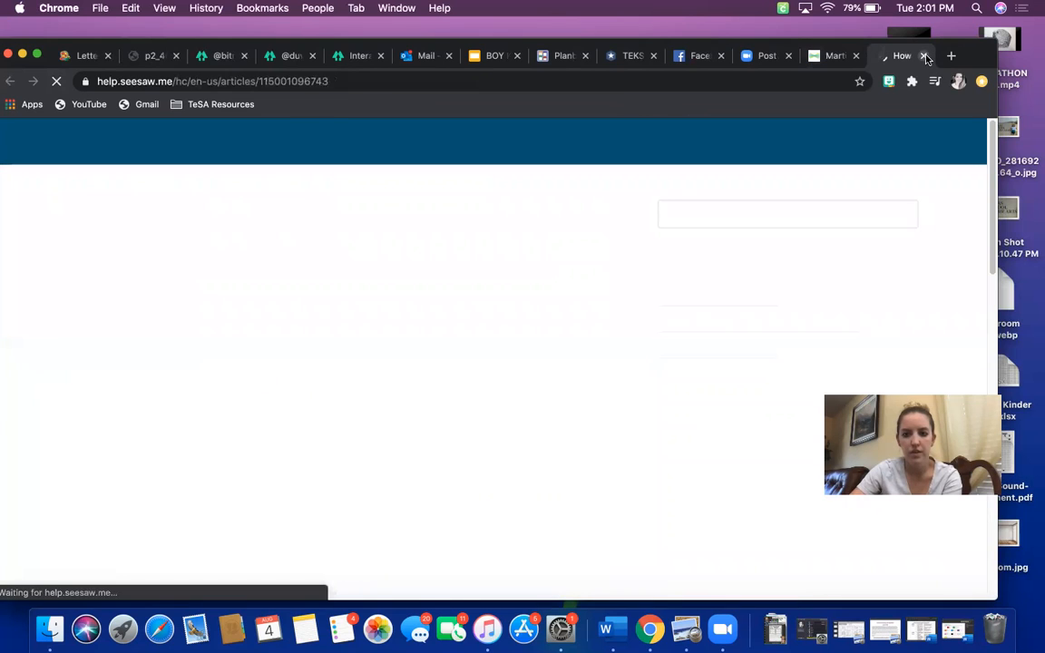
pyautogui.click(924, 56)
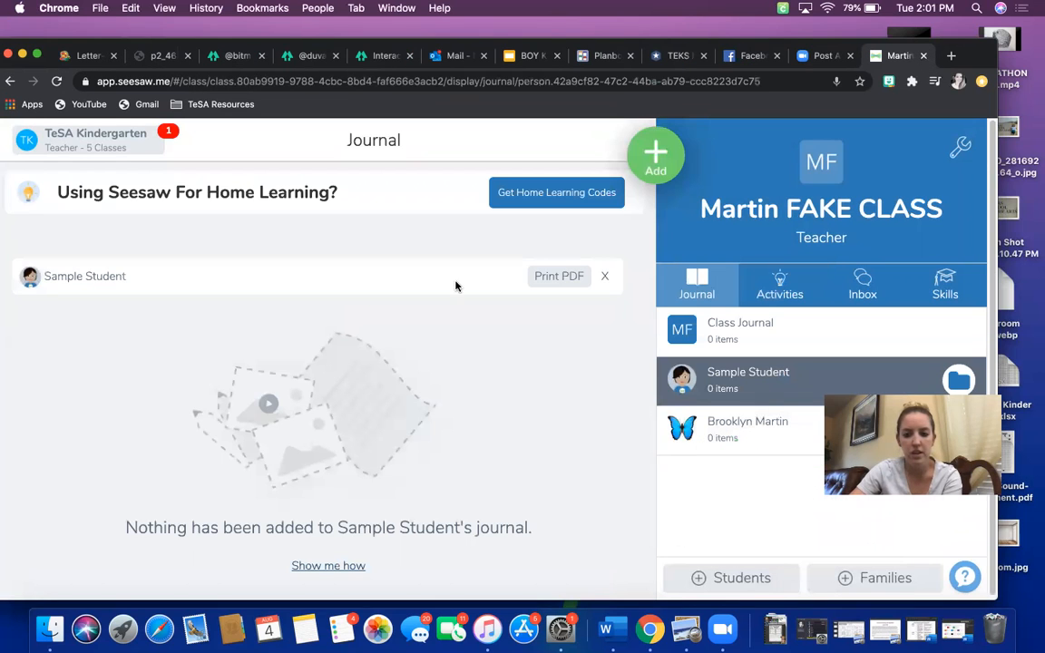
# Step: Open the assigned Letter A Introduction activity and check Sample Student's response to it
pyautogui.click(772, 287)
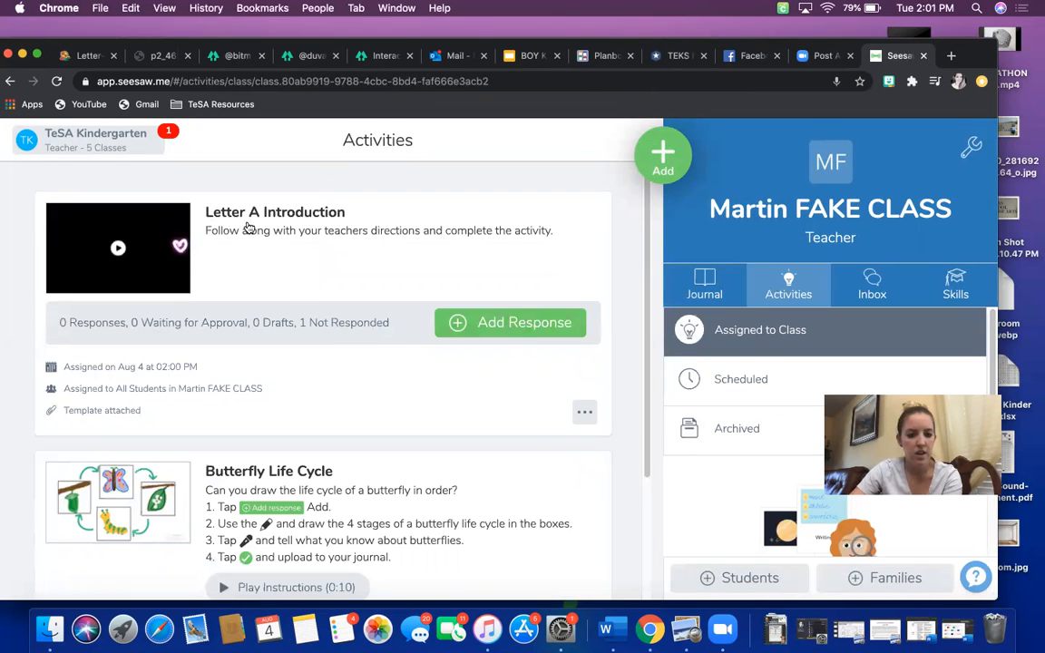
pyautogui.click(249, 225)
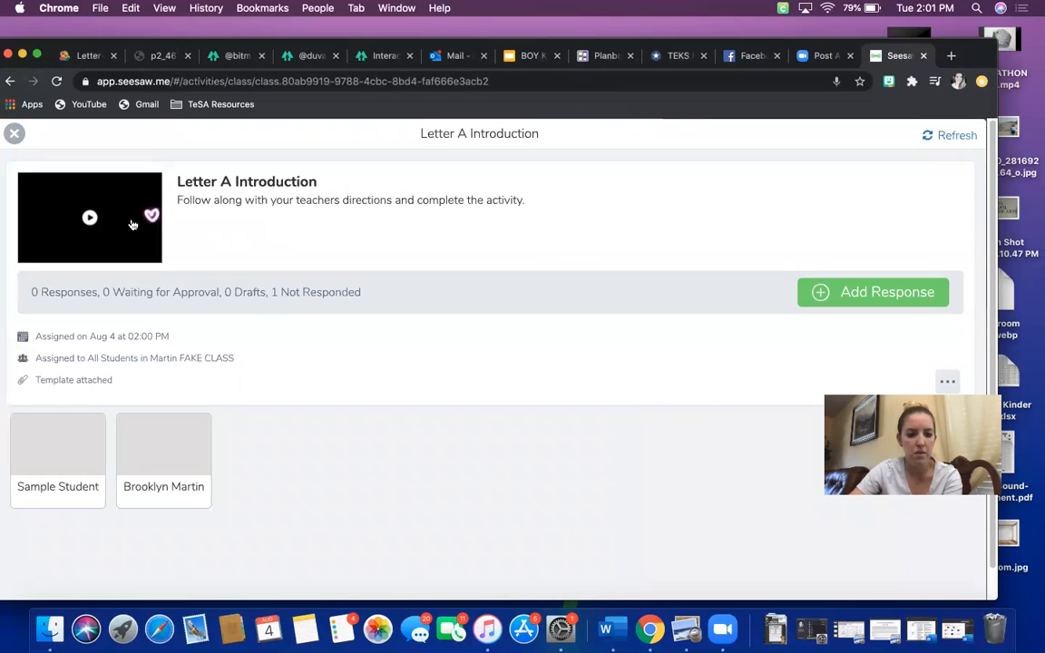
pyautogui.click(70, 455)
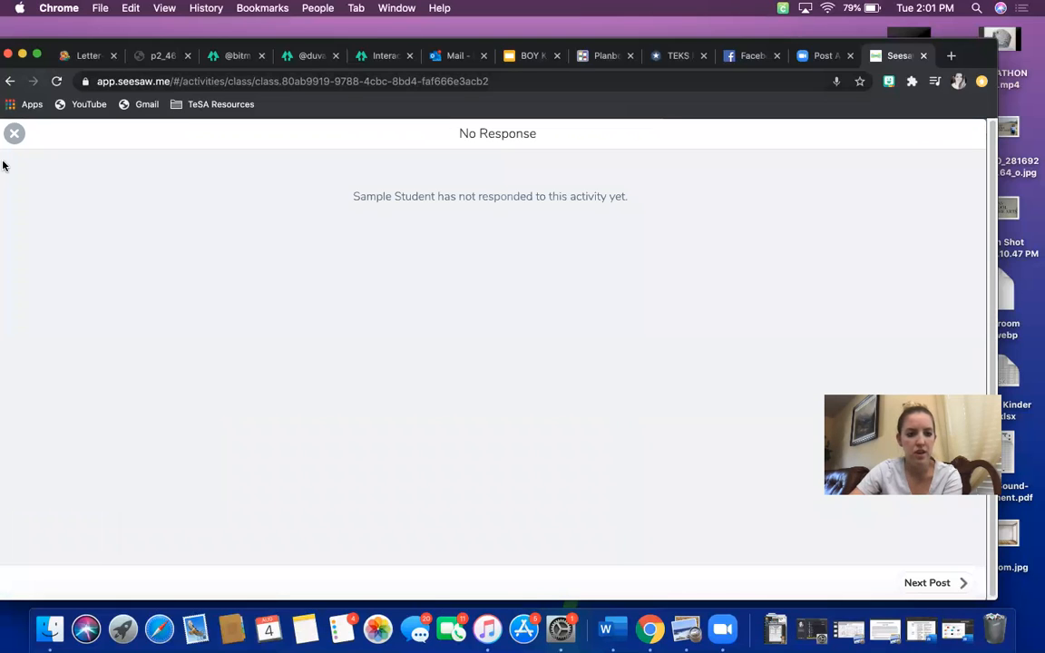
pyautogui.click(14, 133)
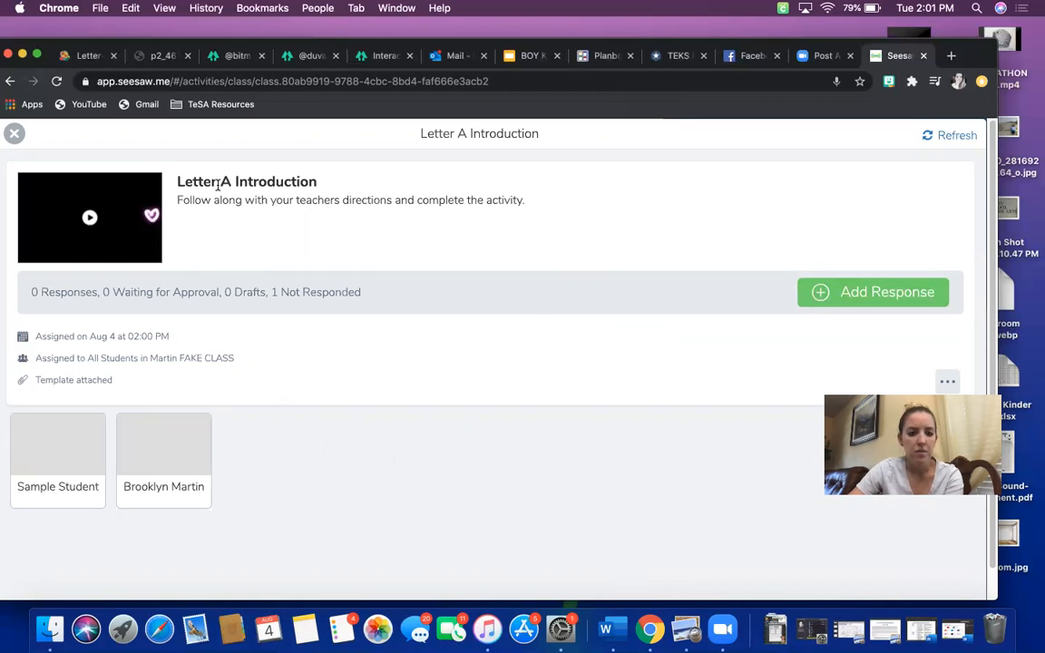
# Step: Play the start of the activity's example video and return to the activity overview
pyautogui.click(93, 218)
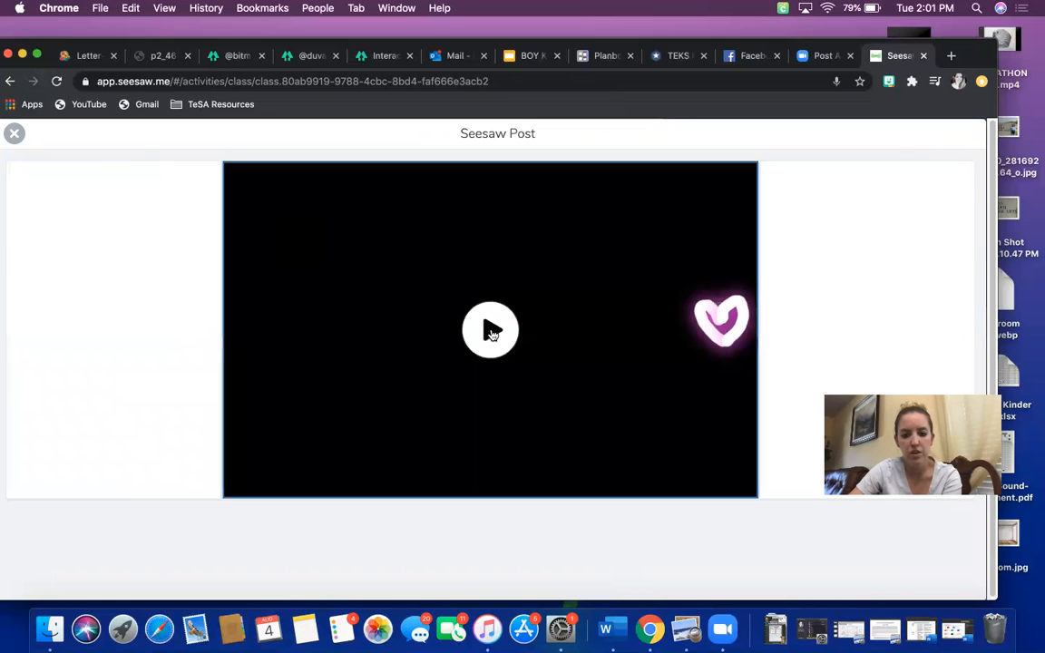
pyautogui.click(491, 332)
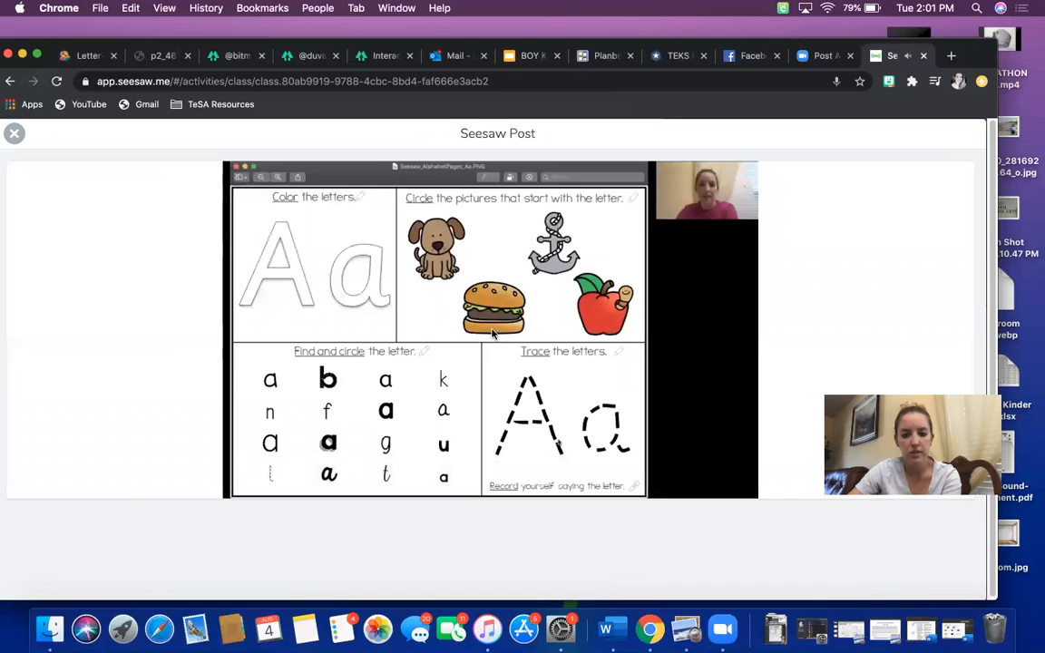
pyautogui.click(13, 134)
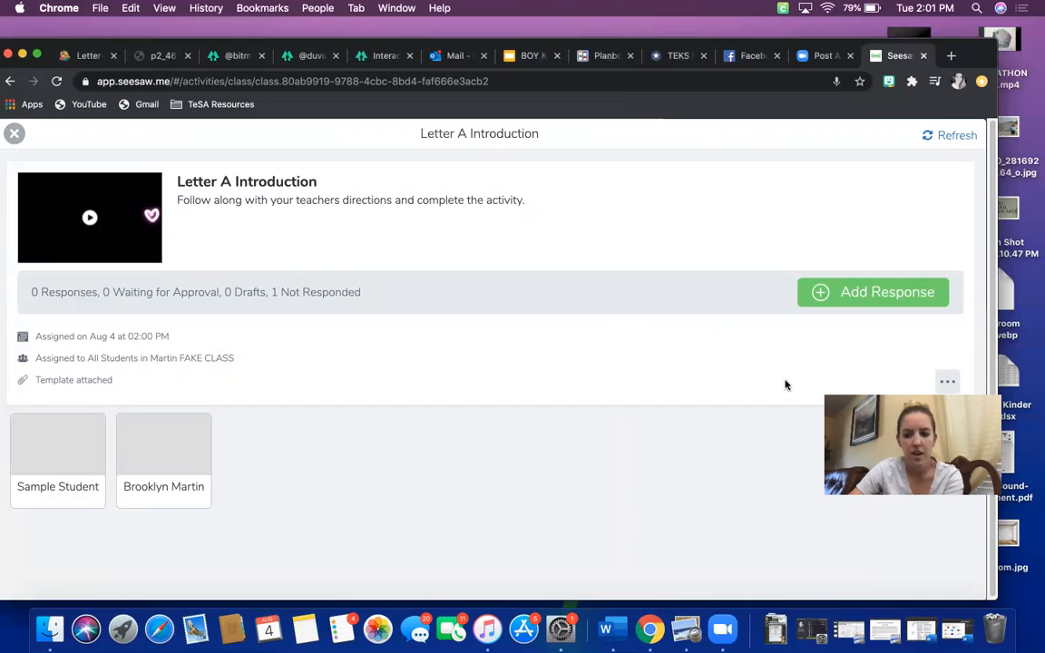
# Step: Start a response as Sample Student and color the outlined letters A and a with the pink glow pen
pyautogui.click(866, 299)
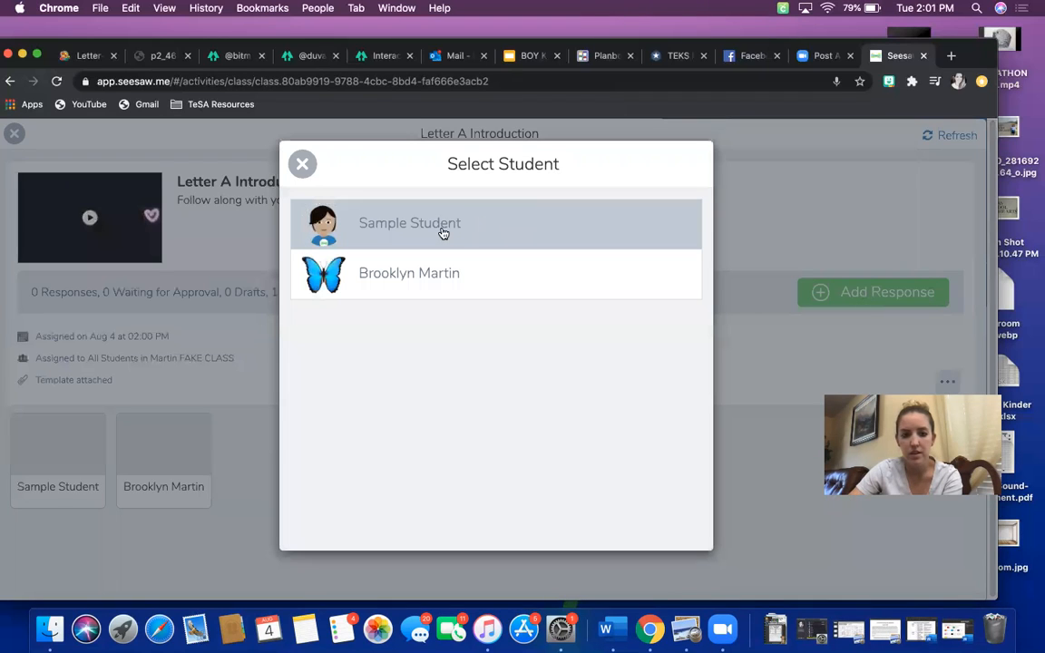
pyautogui.click(433, 231)
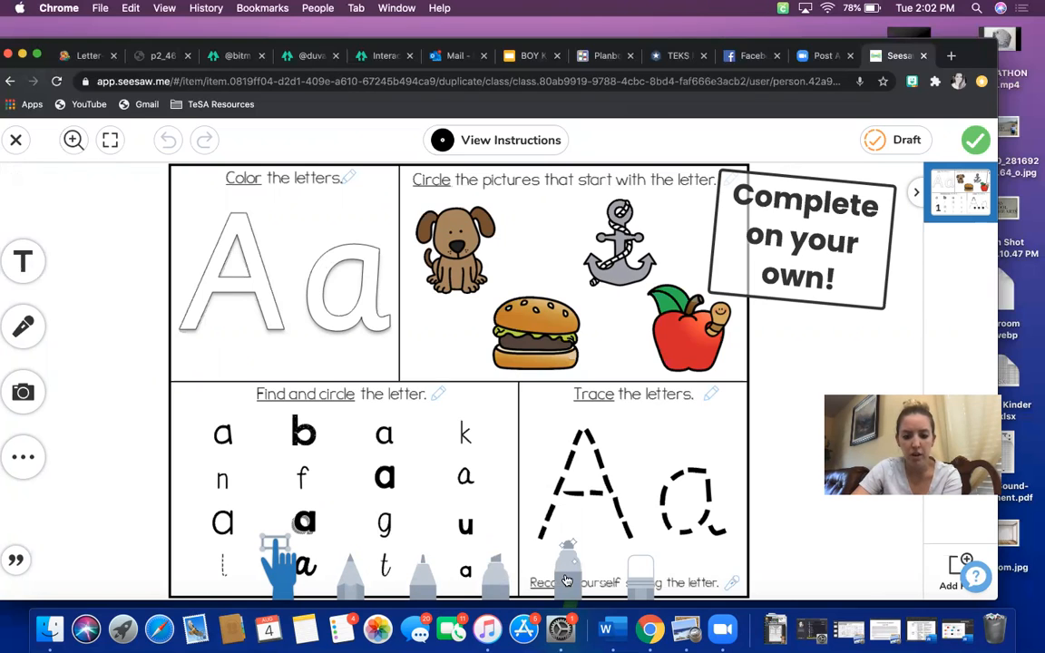
pyautogui.click(566, 579)
pyautogui.moveTo(905, 311)
pyautogui.mouseDown()
pyautogui.moveTo(902, 278)
pyautogui.moveTo(911, 311)
pyautogui.mouseUp()
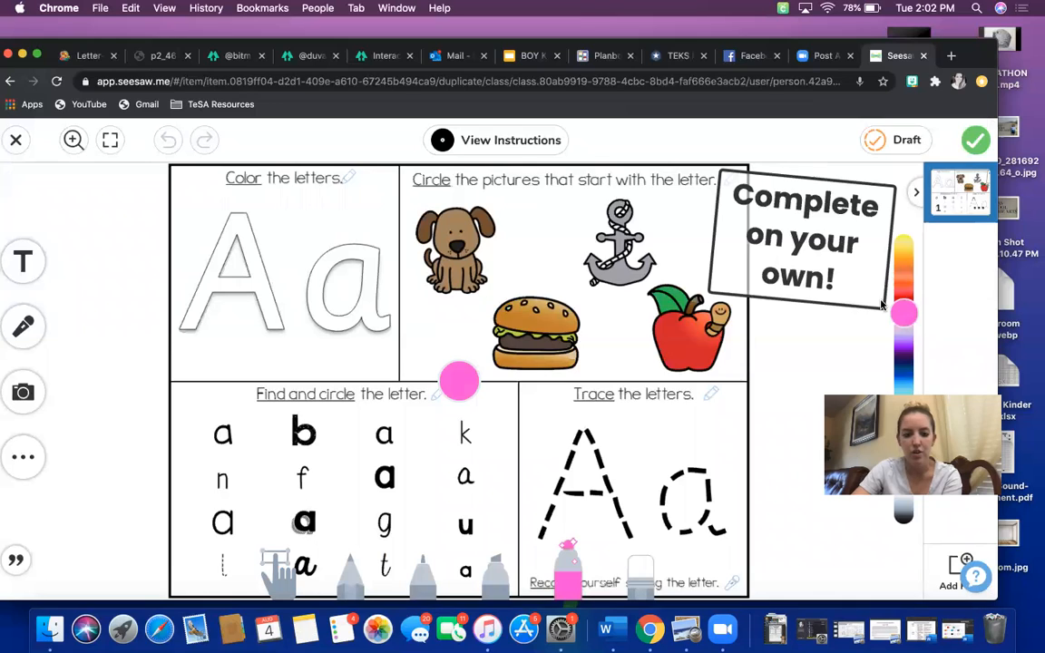
pyautogui.moveTo(235, 222)
pyautogui.mouseDown()
pyautogui.moveTo(214, 267)
pyautogui.moveTo(185, 264)
pyautogui.moveTo(177, 292)
pyautogui.moveTo(218, 198)
pyautogui.moveTo(261, 301)
pyautogui.mouseUp()
pyautogui.moveTo(205, 275)
pyautogui.mouseDown()
pyautogui.moveTo(186, 289)
pyautogui.moveTo(276, 288)
pyautogui.mouseUp()
pyautogui.moveTo(350, 247)
pyautogui.mouseDown()
pyautogui.moveTo(308, 227)
pyautogui.moveTo(300, 285)
pyautogui.moveTo(340, 258)
pyautogui.moveTo(367, 299)
pyautogui.moveTo(332, 271)
pyautogui.moveTo(380, 324)
pyautogui.mouseUp()
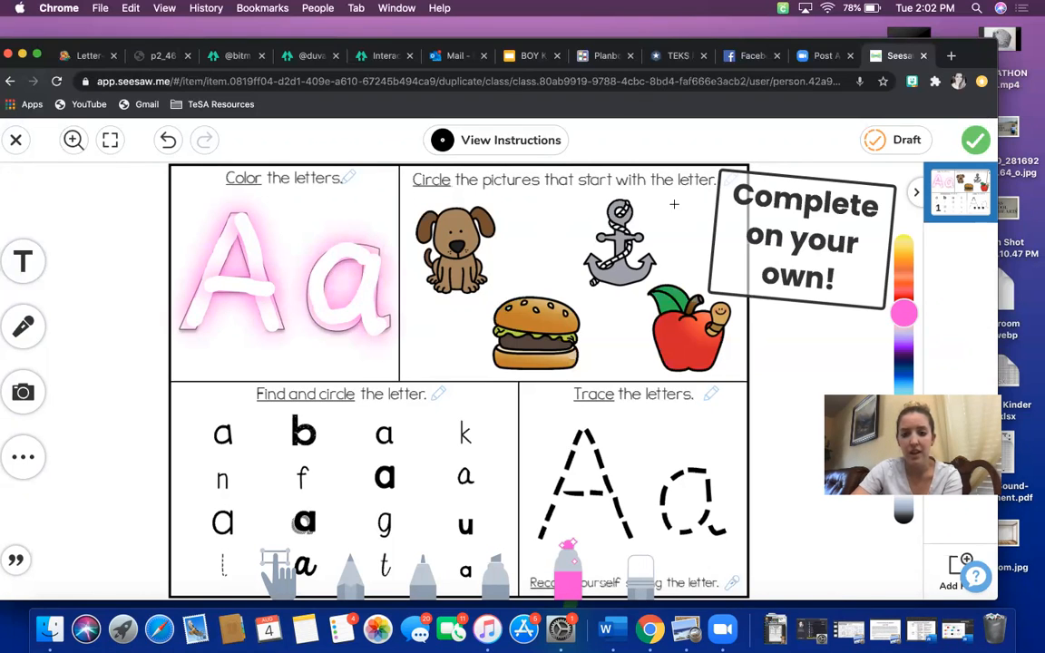
# Step: Circle the anchor and the apple, plus the two letters a in the first row of the letter grid, in pink
pyautogui.moveTo(567, 212)
pyautogui.mouseDown()
pyautogui.moveTo(698, 245)
pyautogui.moveTo(590, 182)
pyautogui.moveTo(688, 289)
pyautogui.mouseUp()
pyautogui.moveTo(678, 384)
pyautogui.mouseDown()
pyautogui.moveTo(644, 327)
pyautogui.moveTo(735, 354)
pyautogui.moveTo(626, 277)
pyautogui.mouseUp()
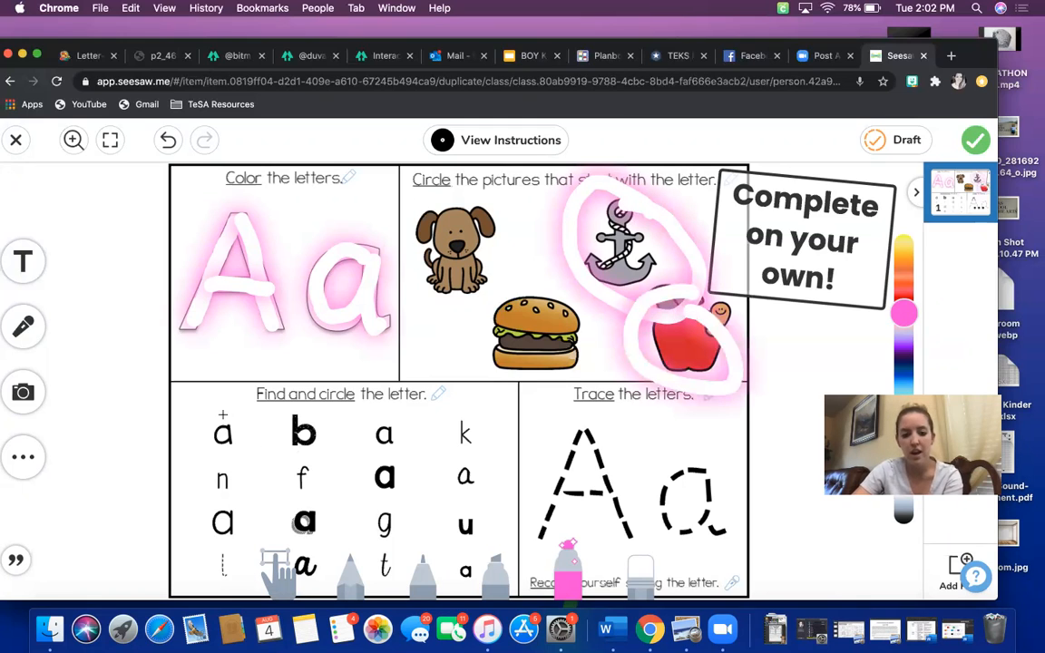
pyautogui.moveTo(218, 443)
pyautogui.mouseDown()
pyautogui.moveTo(228, 416)
pyautogui.moveTo(227, 454)
pyautogui.mouseUp()
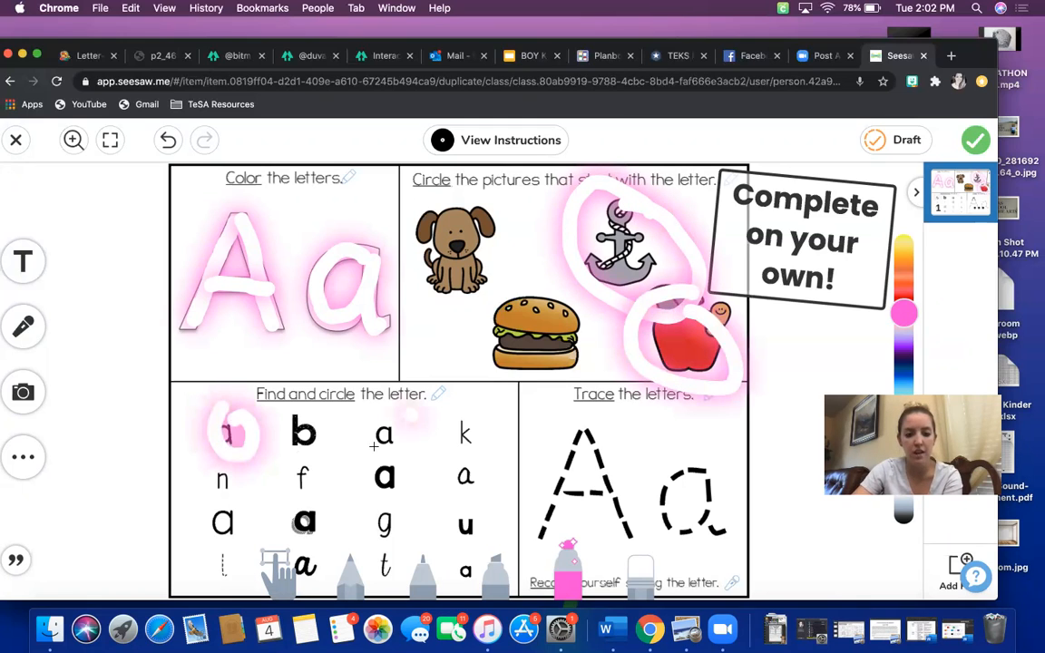
pyautogui.moveTo(399, 419); pyautogui.dragTo(379, 447)
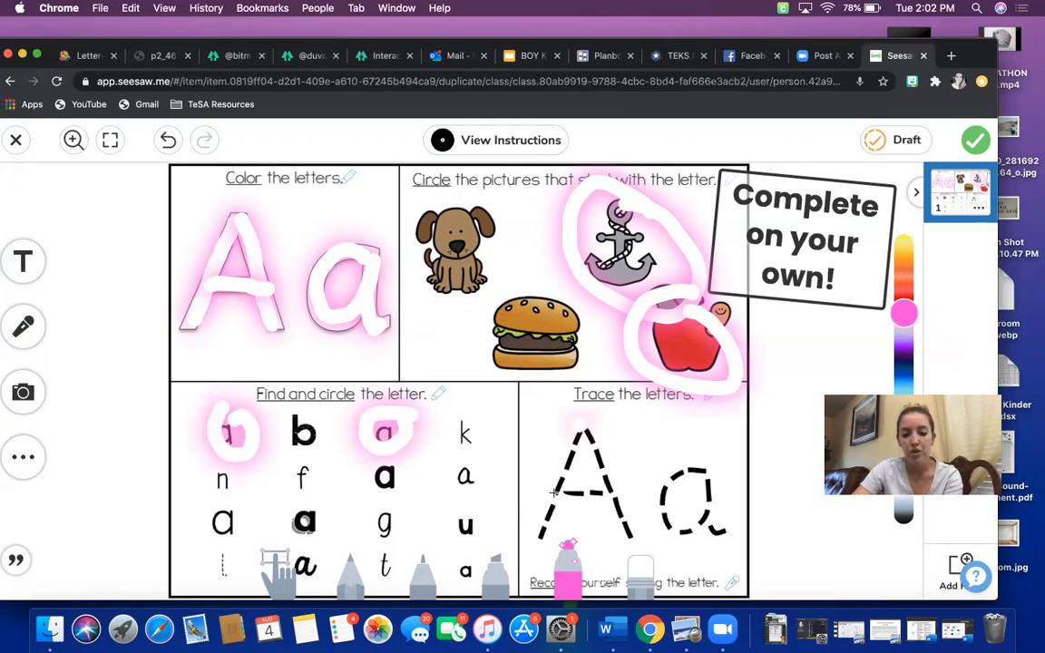
# Step: Trace the dashed letters A and a with the pink glow pen and submit the response
pyautogui.moveTo(581, 428); pyautogui.dragTo(537, 535)
pyautogui.moveTo(589, 425); pyautogui.dragTo(623, 524)
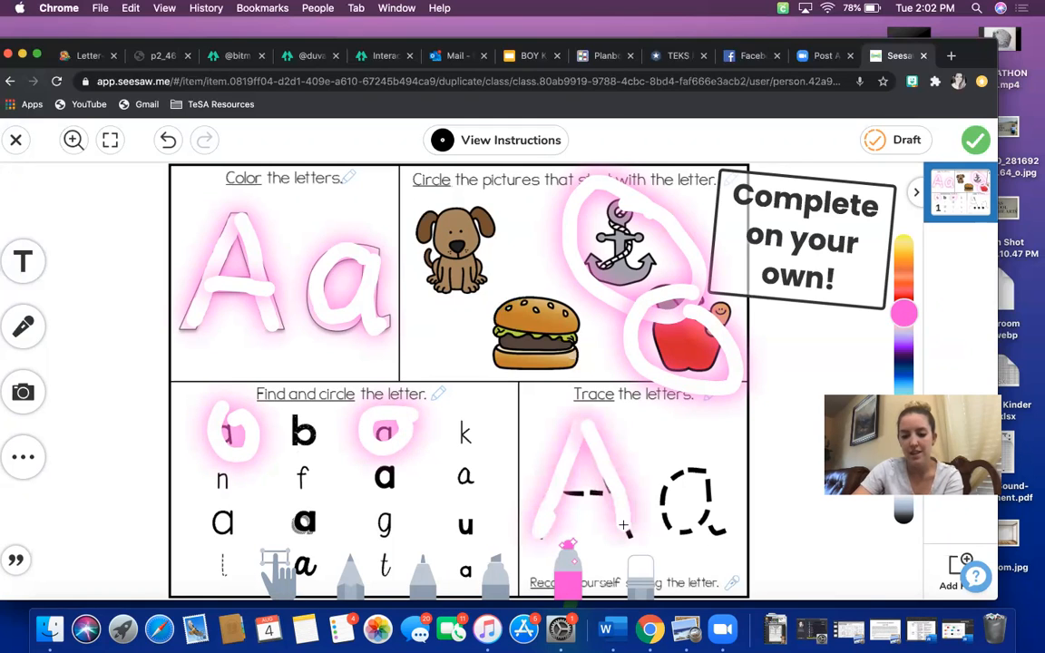
pyautogui.moveTo(559, 488); pyautogui.dragTo(609, 491)
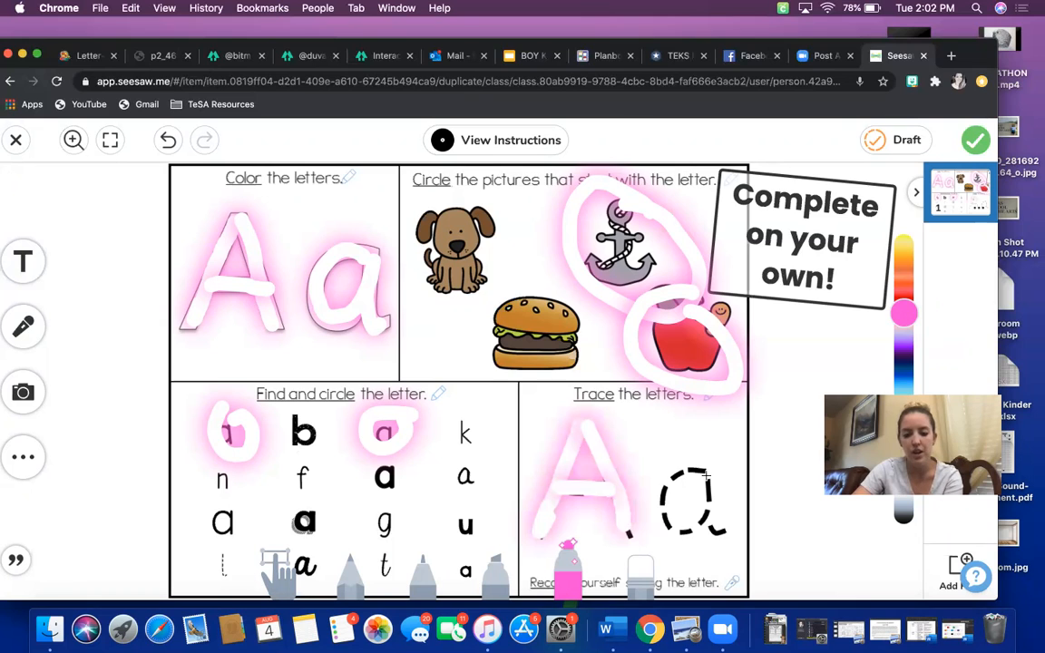
pyautogui.moveTo(708, 476)
pyautogui.mouseDown()
pyautogui.moveTo(668, 524)
pyautogui.moveTo(715, 478)
pyautogui.moveTo(726, 528)
pyautogui.mouseUp()
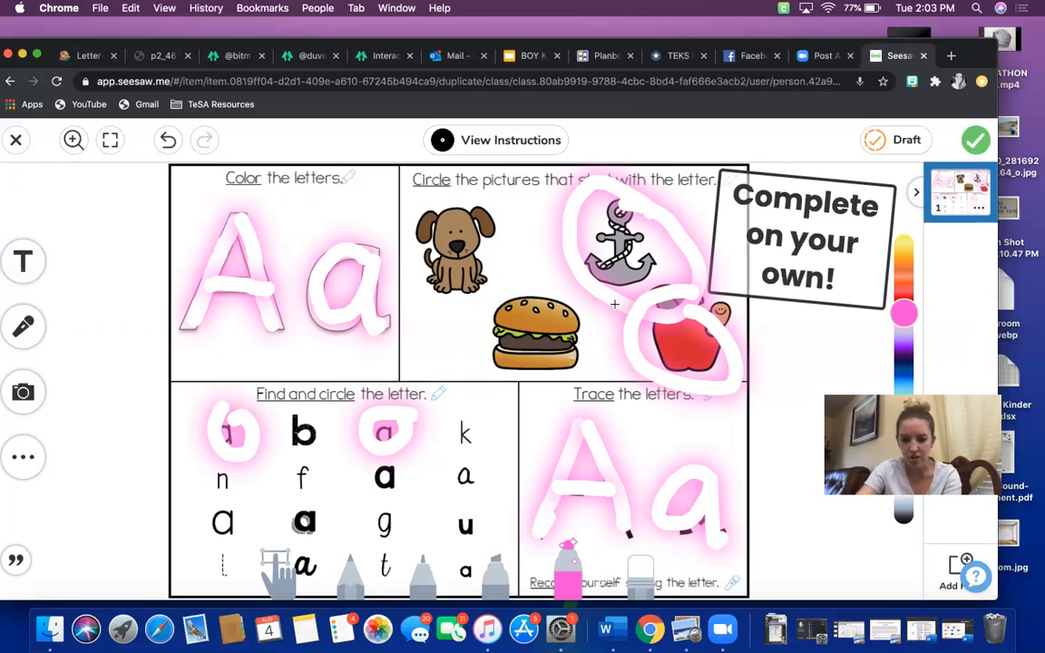
pyautogui.click(506, 147)
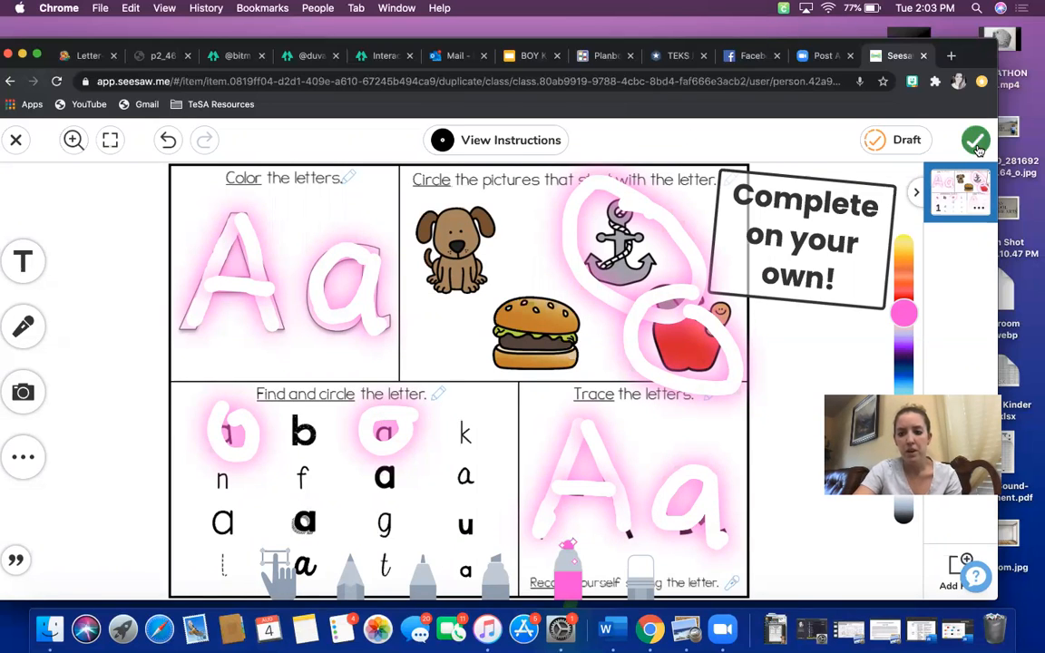
pyautogui.click(976, 142)
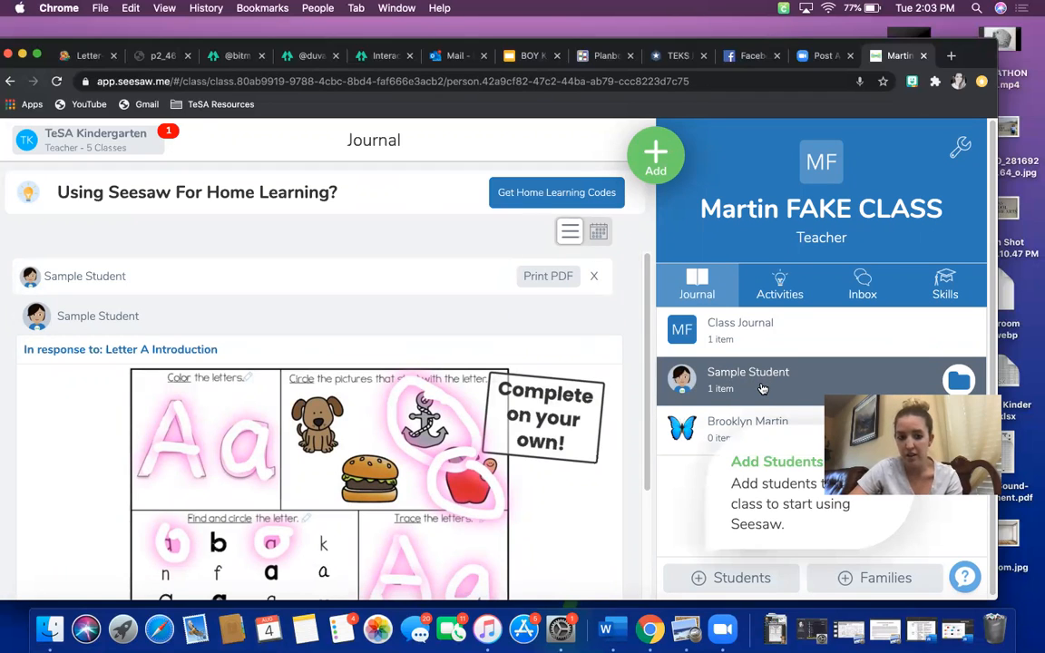
# Step: Like Sample Student's Letter A Introduction response in the class journal
pyautogui.scroll(-3, 361, 354)
pyautogui.scroll(1, 361, 354)
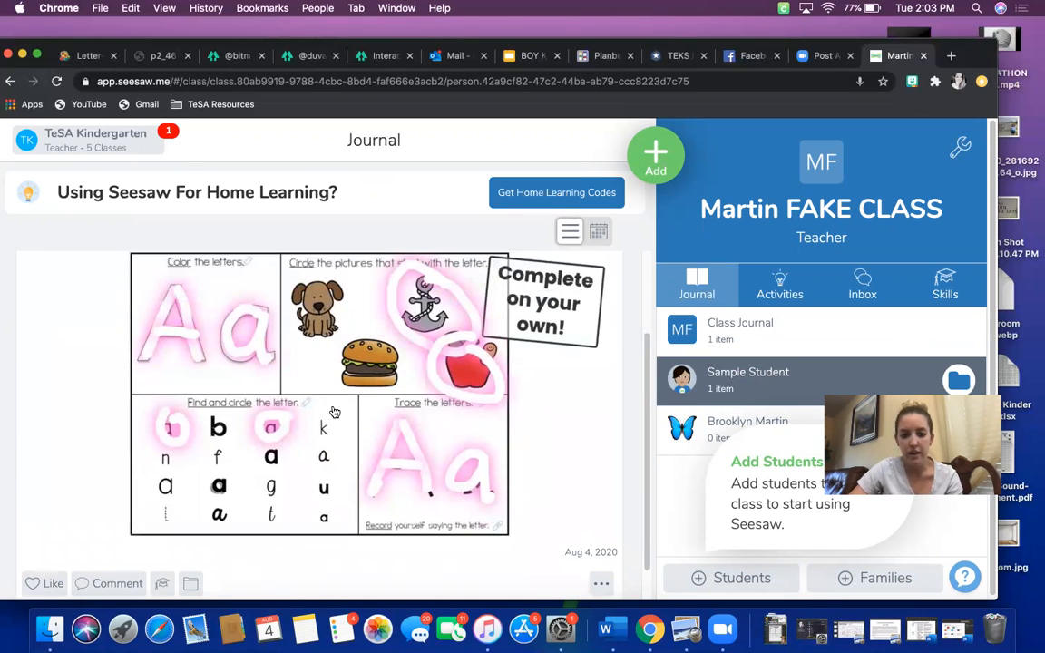
pyautogui.scroll(-1, 418, 404)
pyautogui.scroll(-1, 418, 404)
pyautogui.click(44, 568)
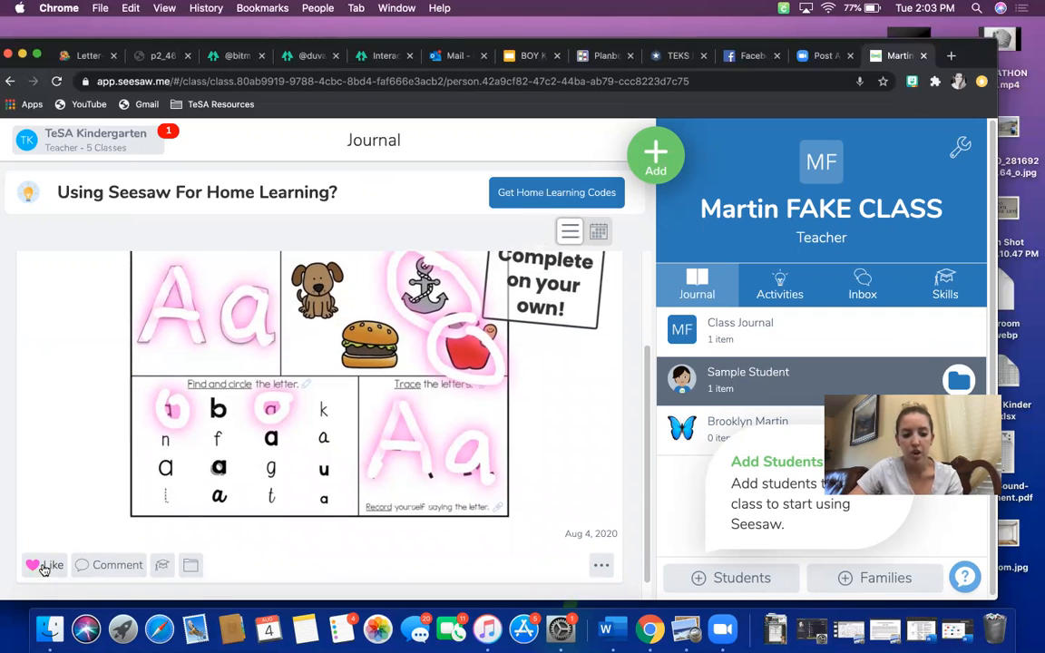
pyautogui.click(42, 568)
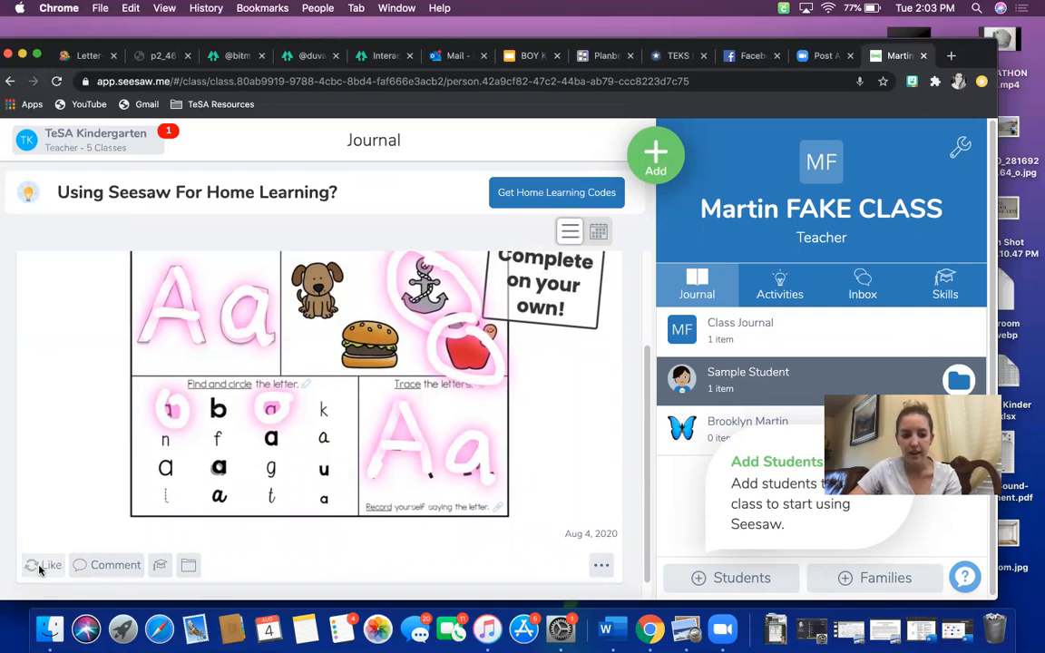
# Step: Post the comment "Hey Great JOB!" on Sample Student's response
pyautogui.click(115, 567)
pyautogui.scroll(-3, 290, 490)
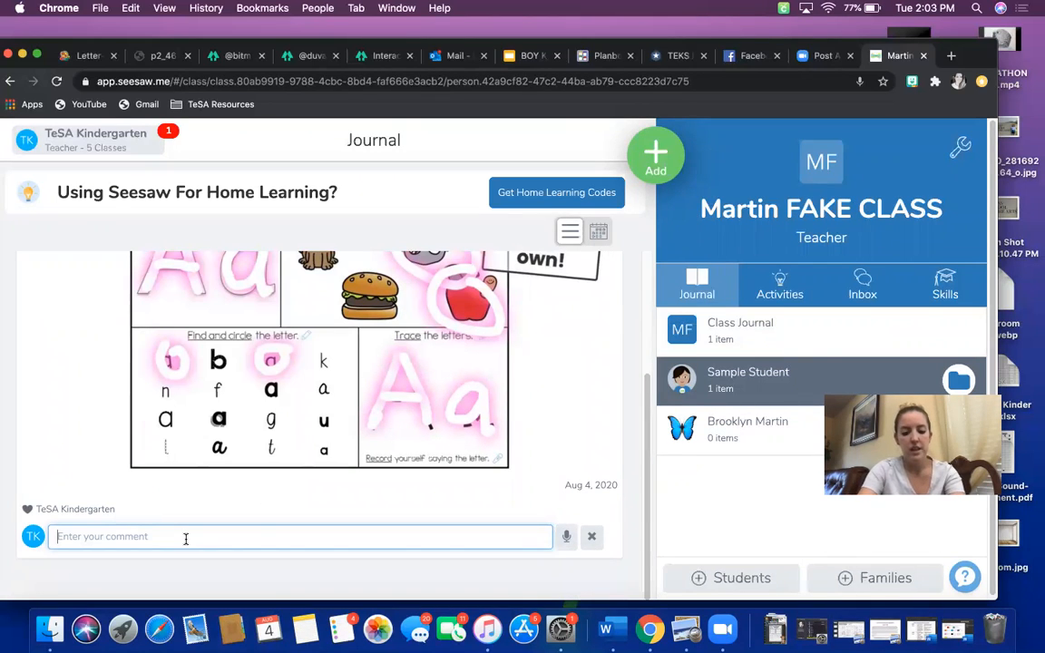
pyautogui.write('Hey Great JOB!')
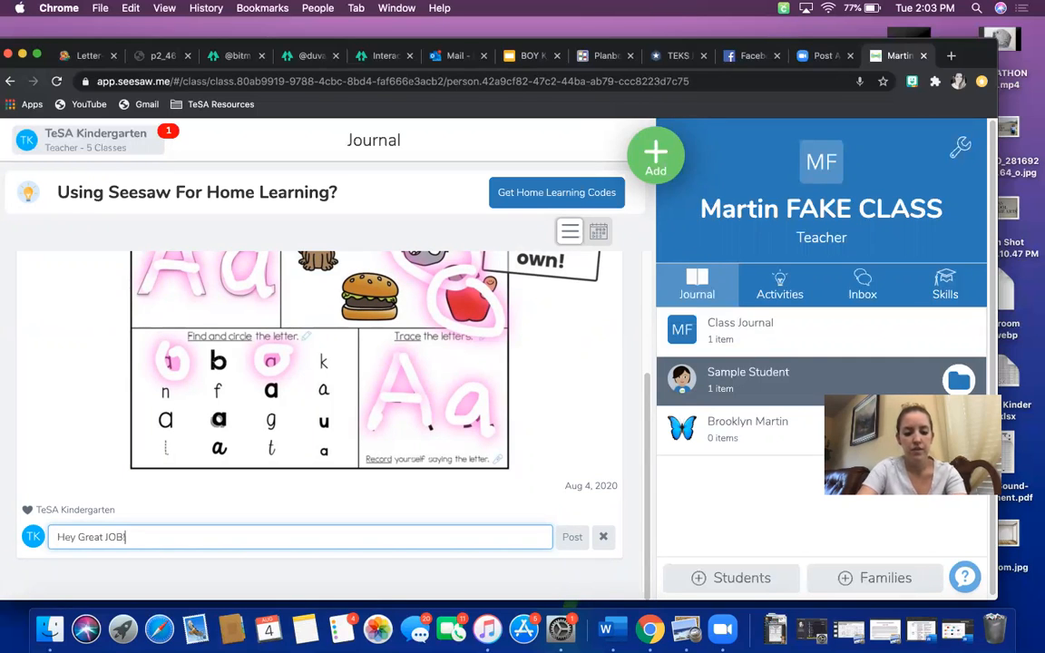
pyautogui.click(572, 537)
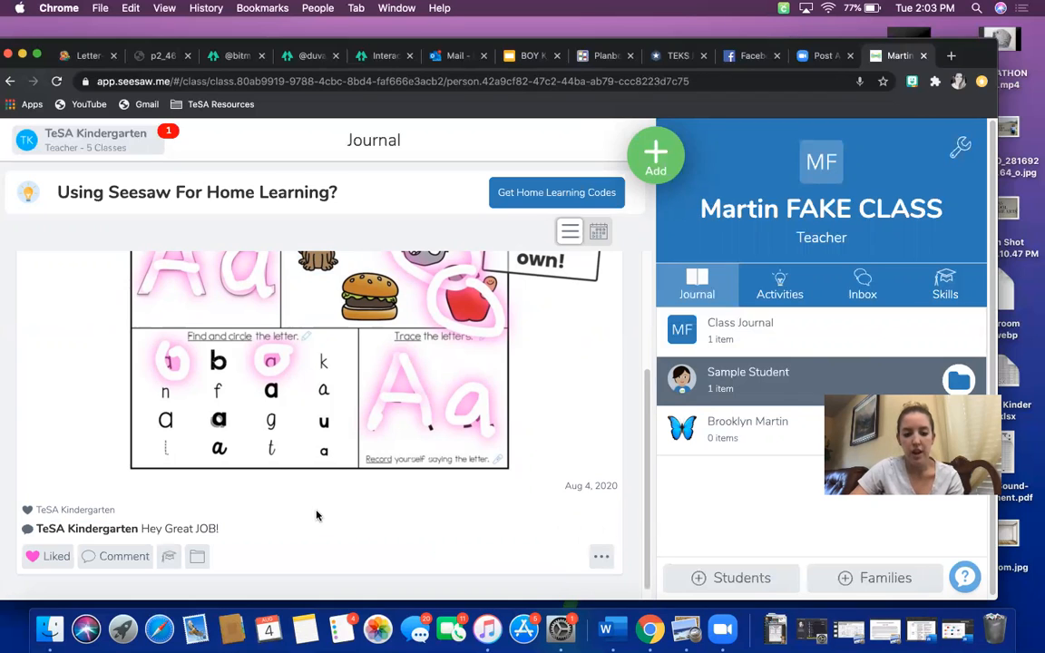
# Step: Edit the submitted response, circle the missed letters a in the grid's second and third rows with the red glow pen, and save it
pyautogui.click(598, 559)
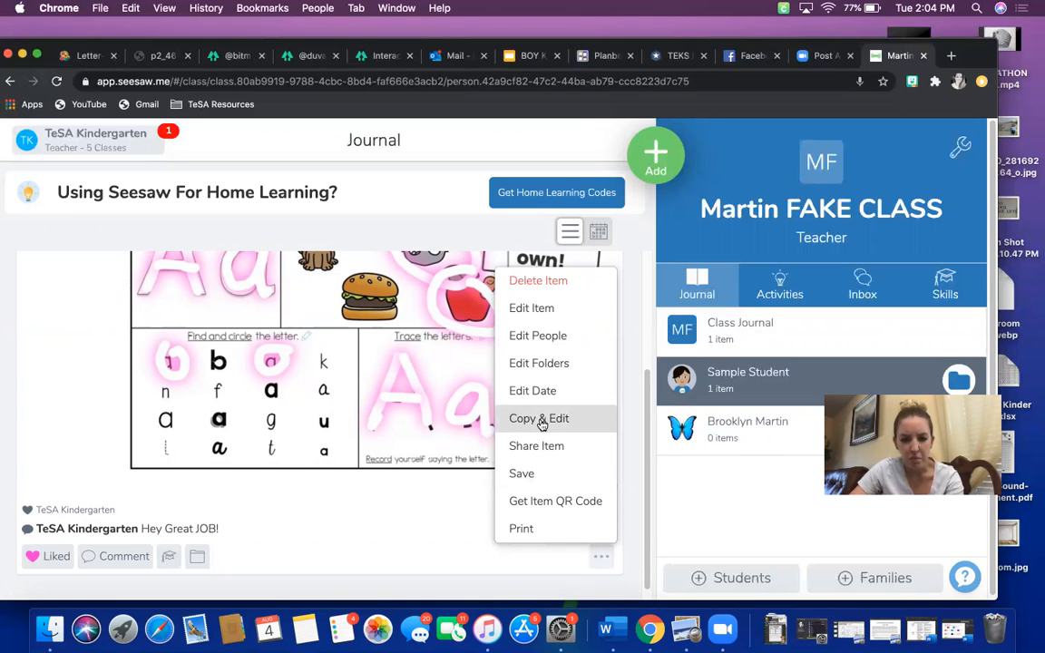
pyautogui.click(555, 314)
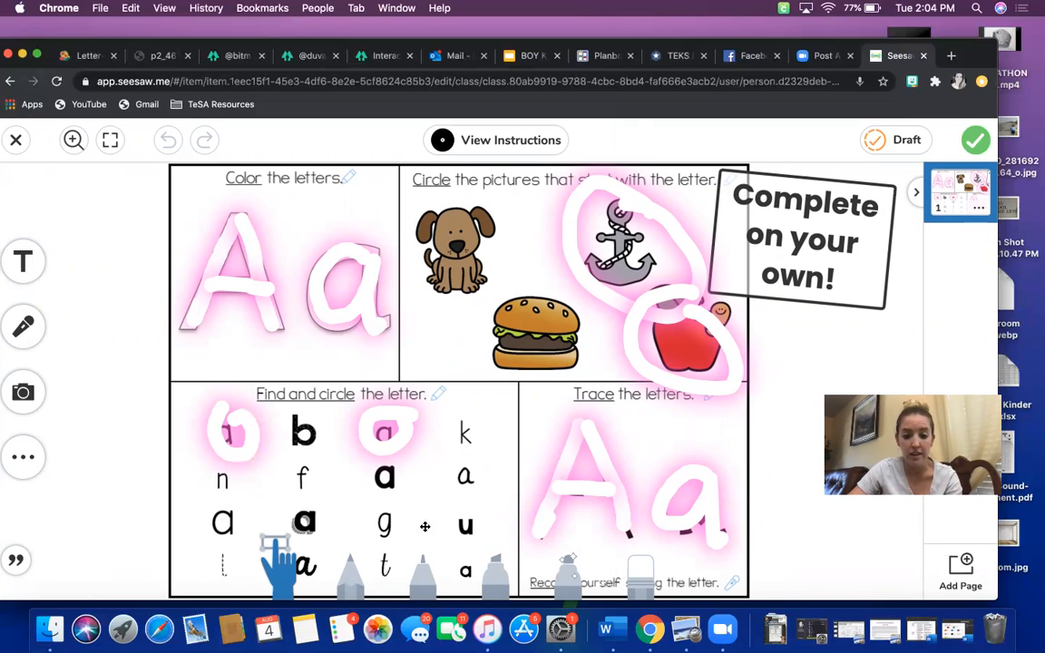
pyautogui.click(572, 576)
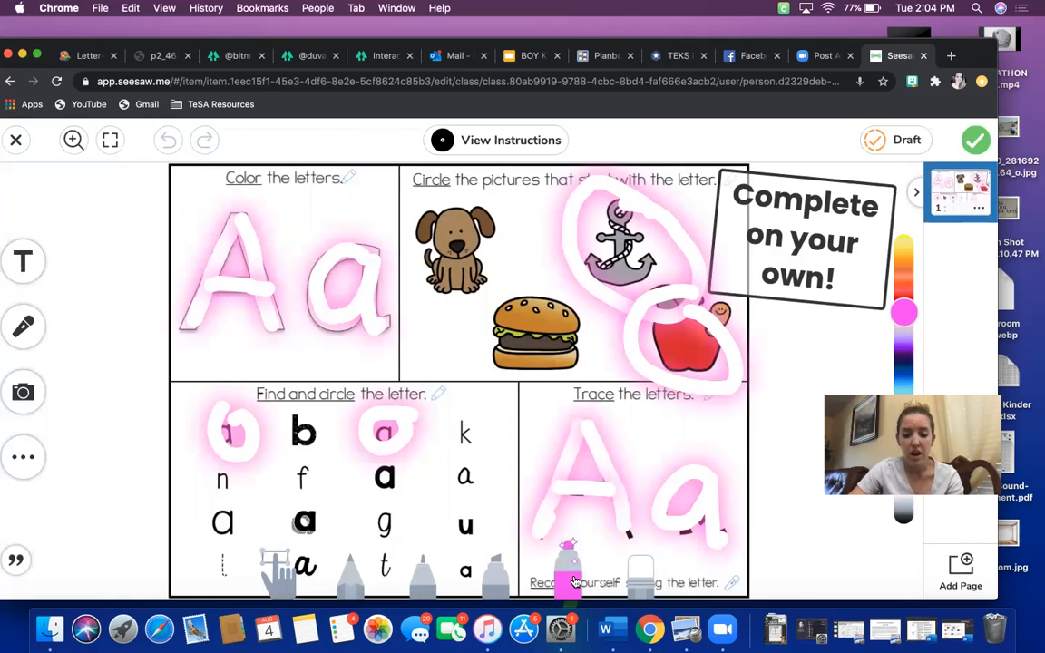
pyautogui.click(905, 296)
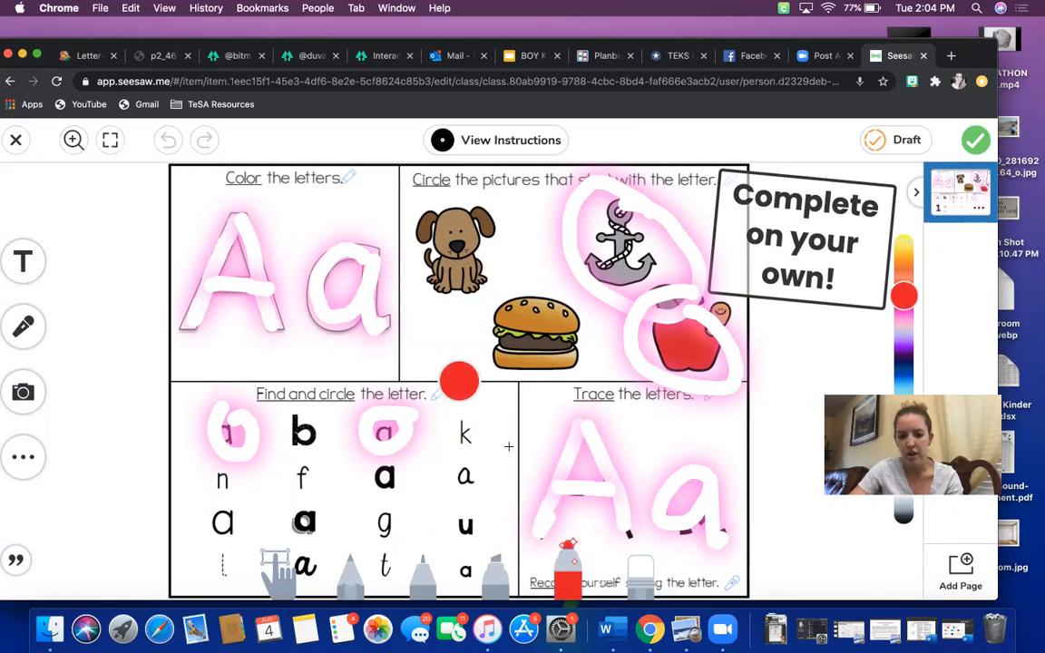
pyautogui.moveTo(485, 461)
pyautogui.mouseDown()
pyautogui.moveTo(443, 472)
pyautogui.moveTo(488, 483)
pyautogui.mouseUp()
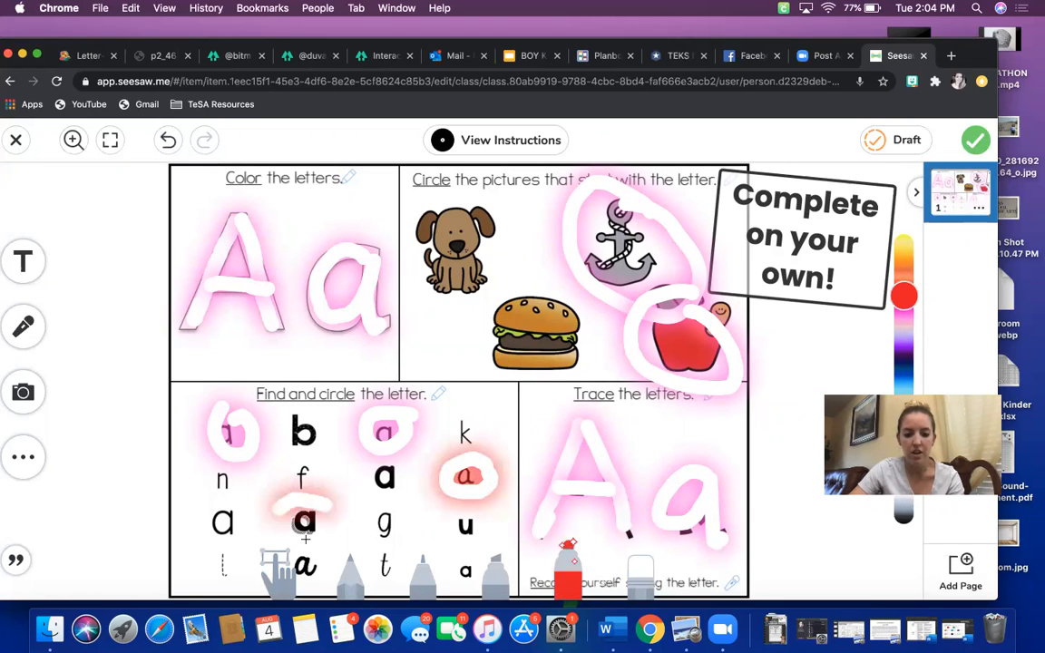
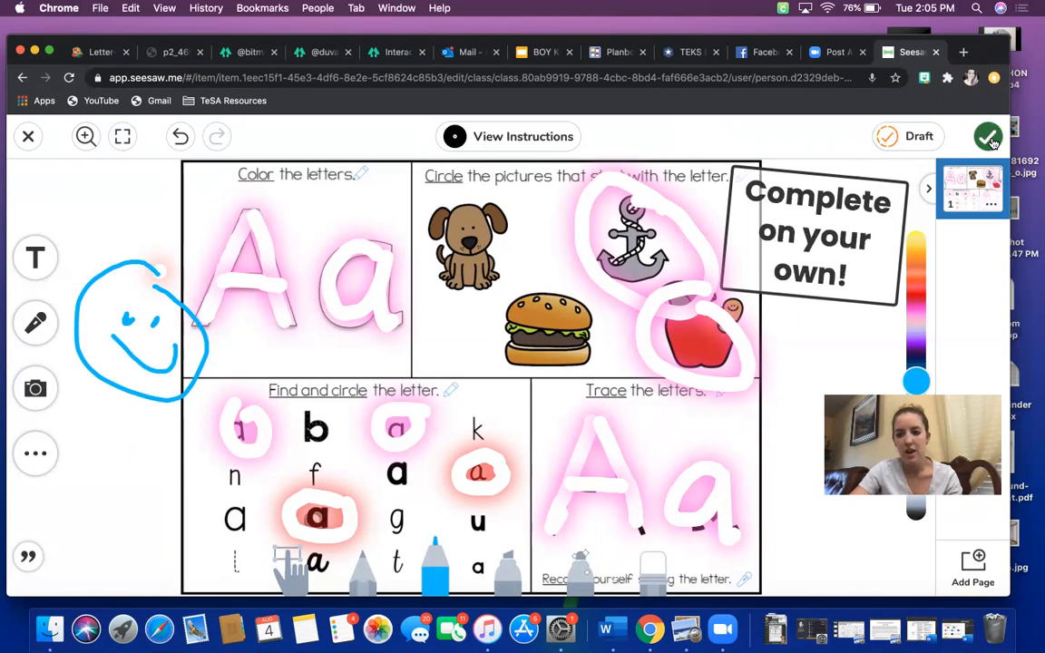
pyautogui.click(990, 138)
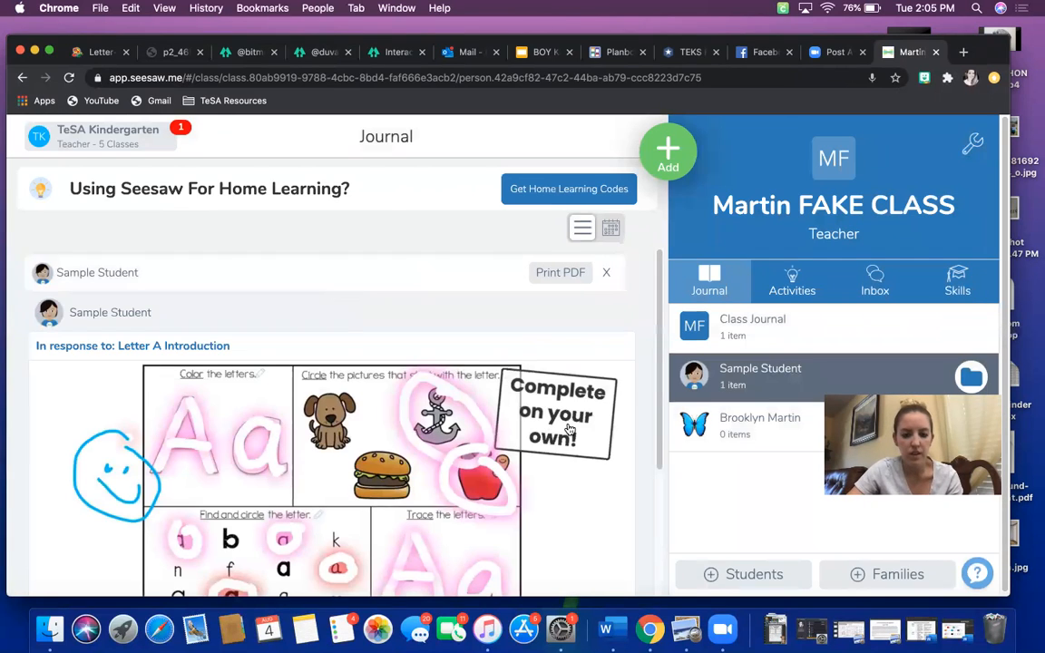
# Step: Review the edited response in Sample Student's journal, including the teacher markings and the comment below it
pyautogui.scroll(-2, 510, 419)
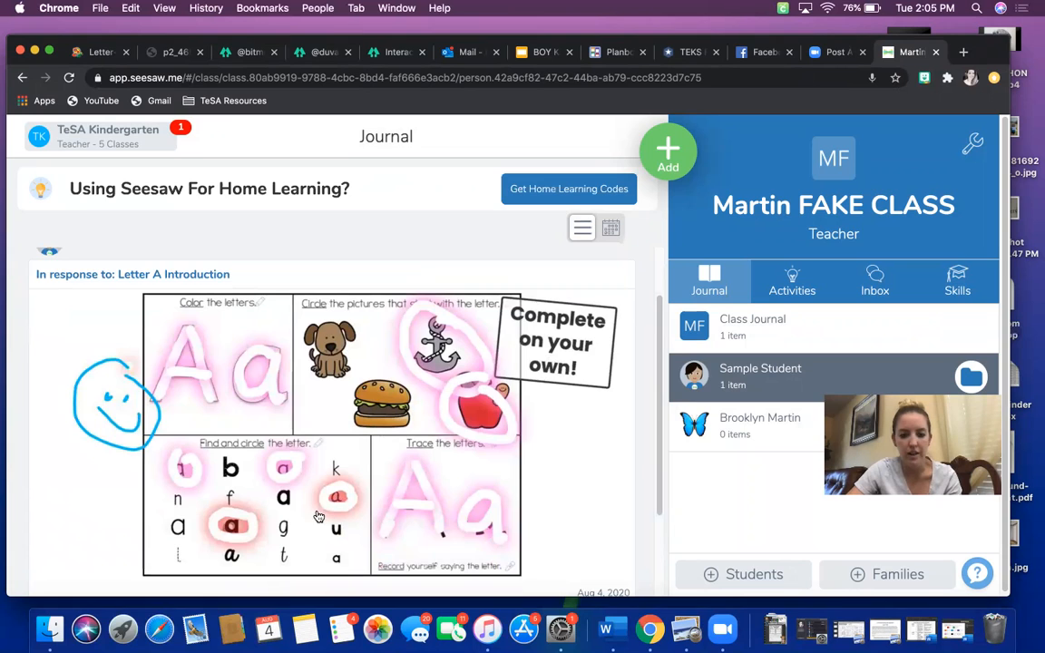
pyautogui.scroll(-3, 456, 451)
pyautogui.scroll(1, 459, 451)
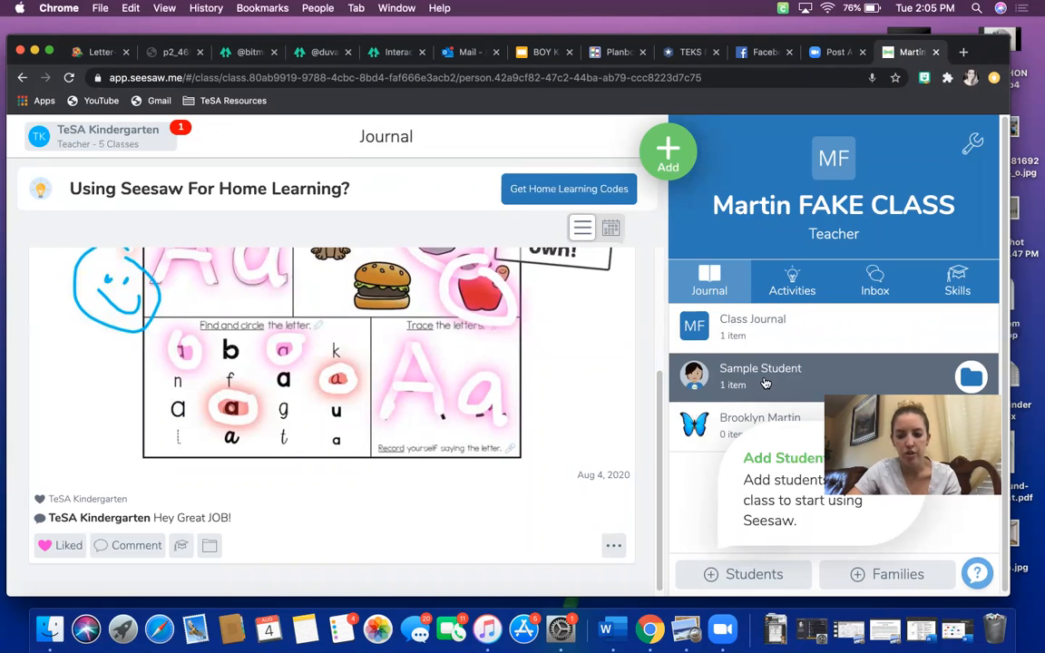
pyautogui.scroll(-1, 536, 405)
pyautogui.scroll(3, 537, 405)
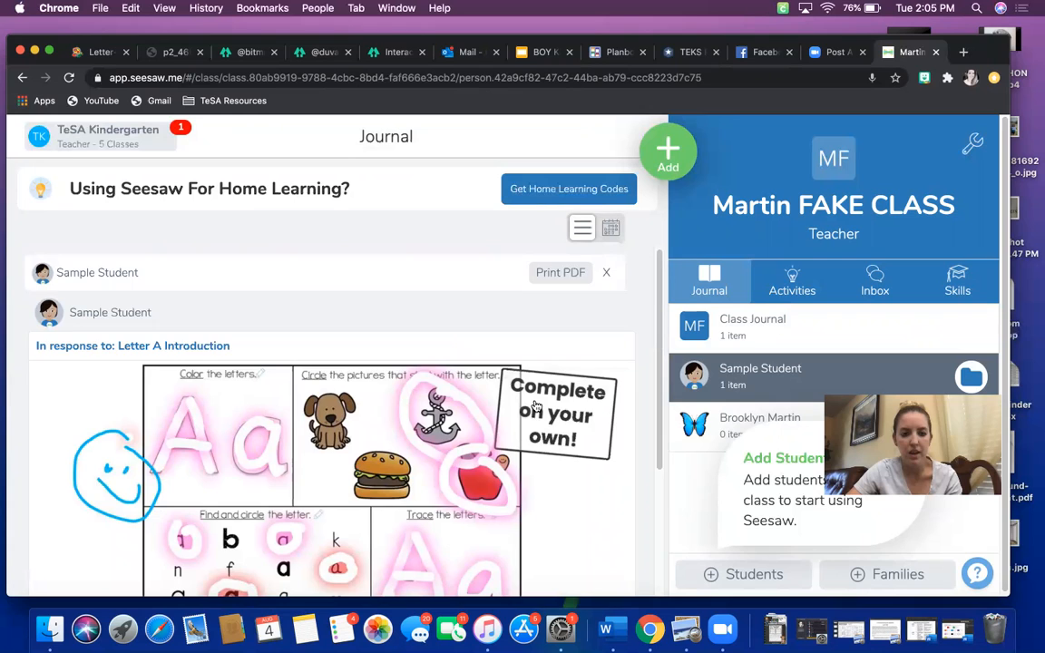
pyautogui.scroll(-2, 536, 405)
pyautogui.scroll(-1, 536, 406)
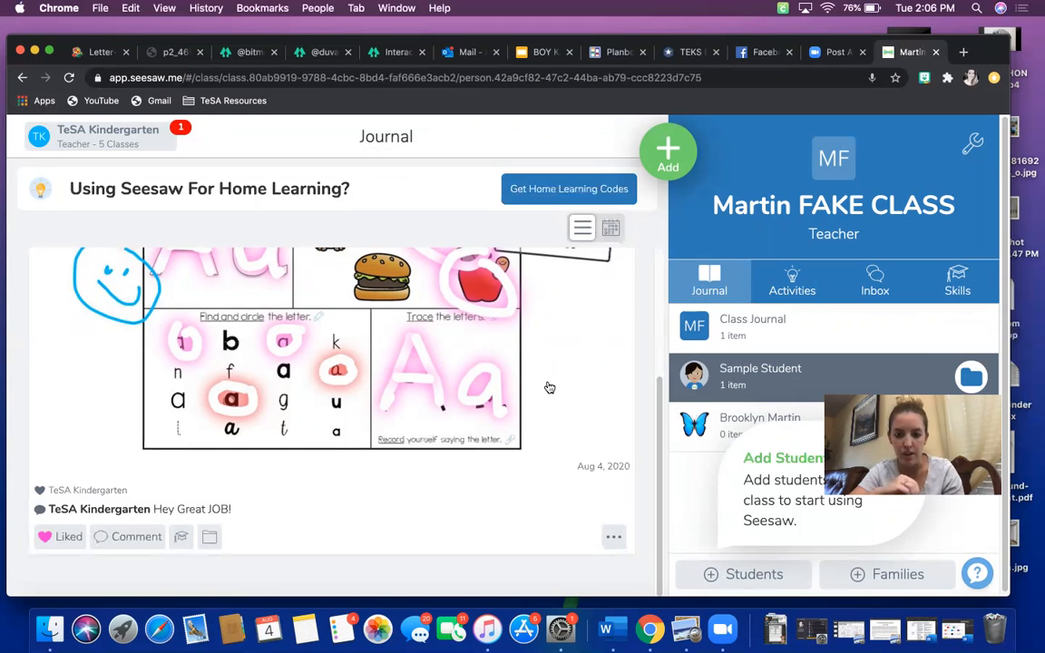
# Step: Look through the class's assigned activities and check its archived activities
pyautogui.click(796, 288)
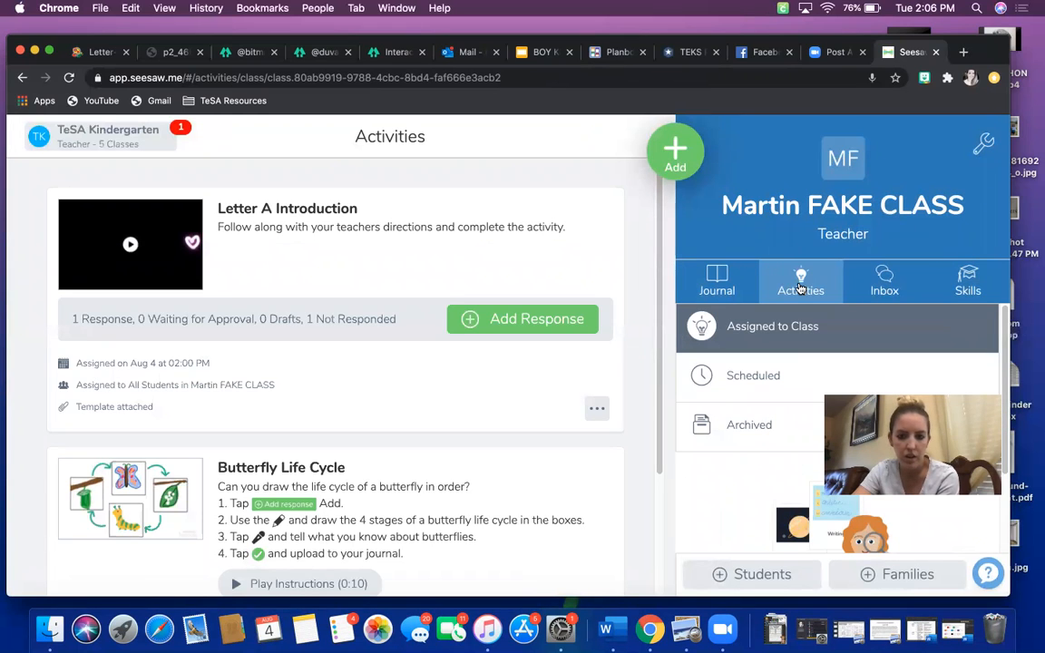
pyautogui.click(800, 288)
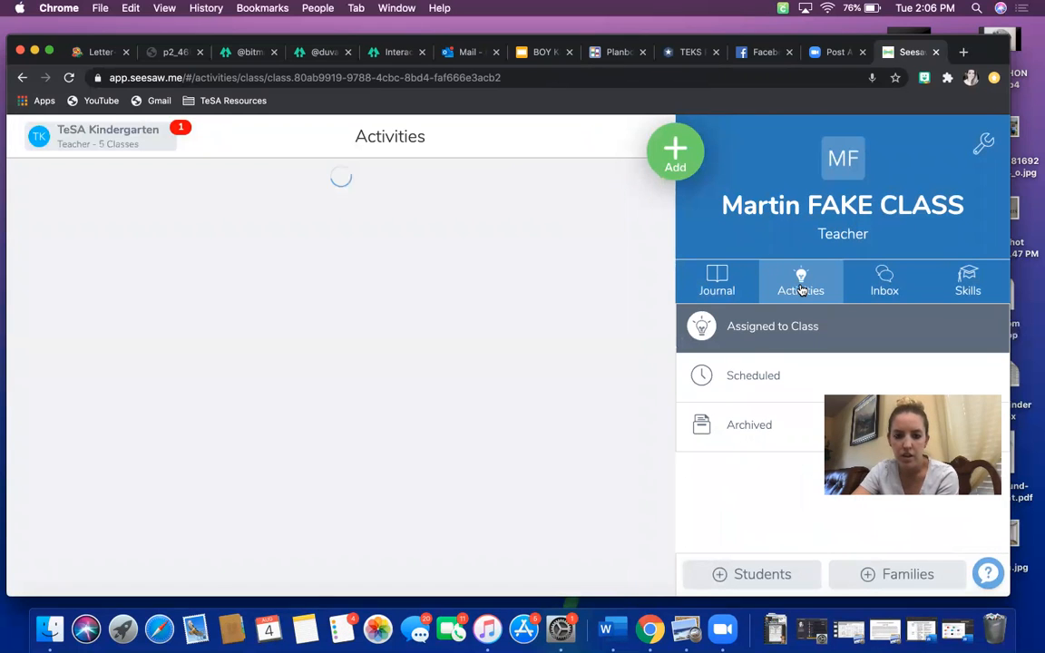
pyautogui.scroll(-3, 451, 408)
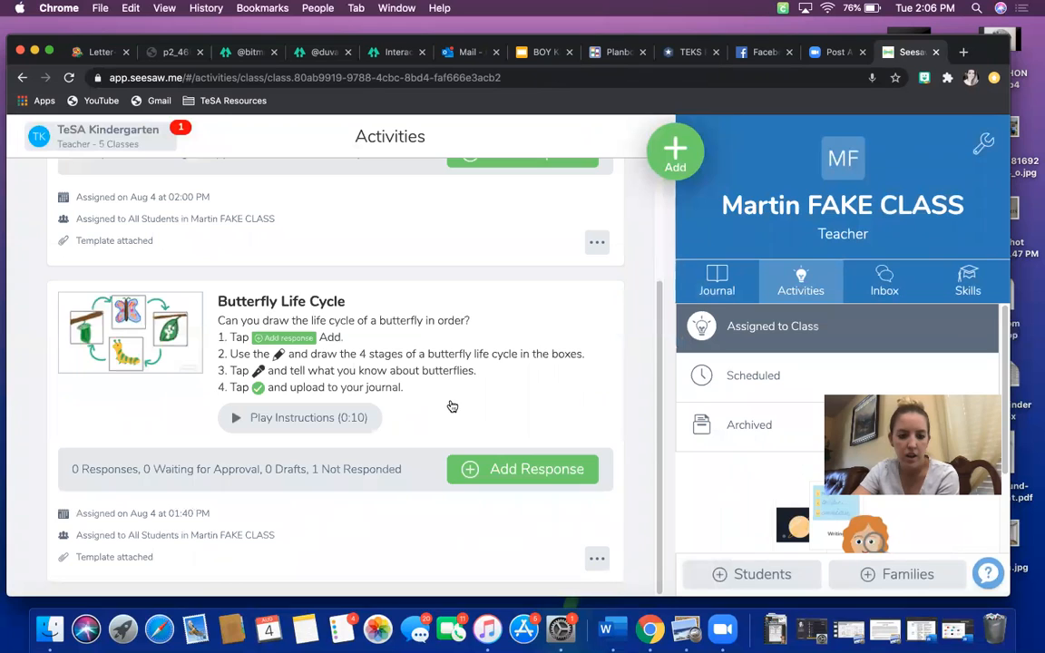
pyautogui.scroll(3, 452, 403)
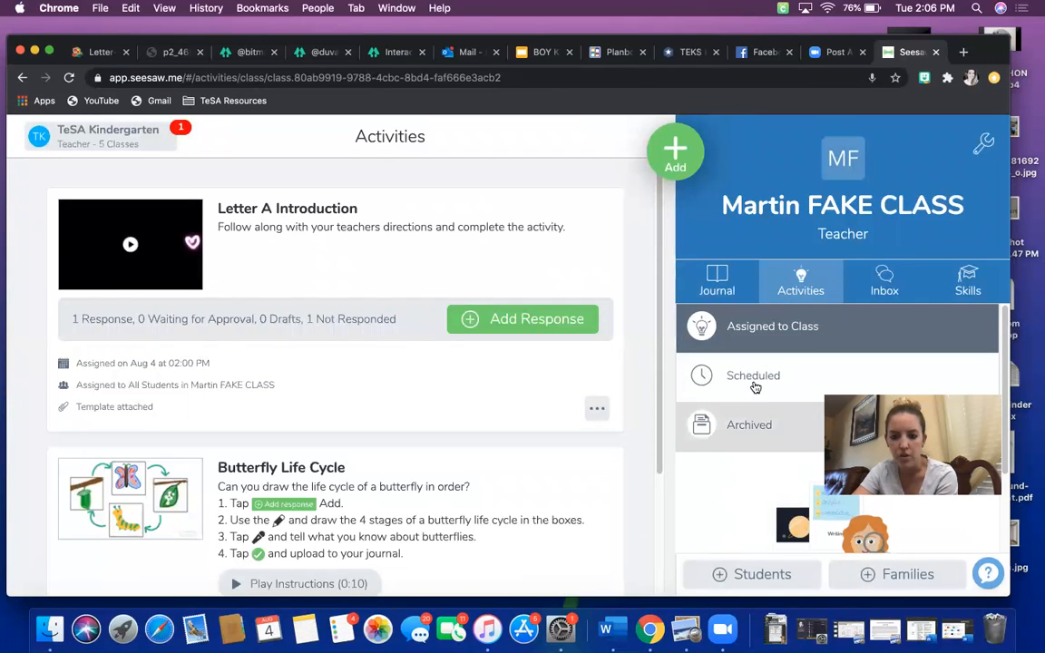
pyautogui.click(749, 425)
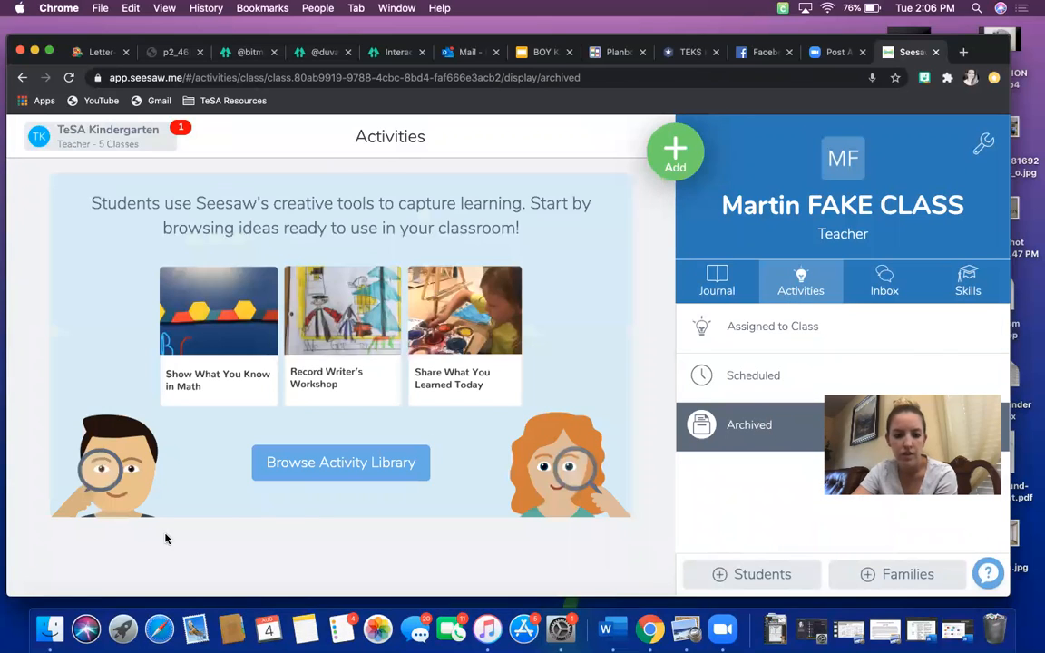
# Step: Open the Activity Library and look over My Library and the Kindergarten community collections
pyautogui.click(355, 467)
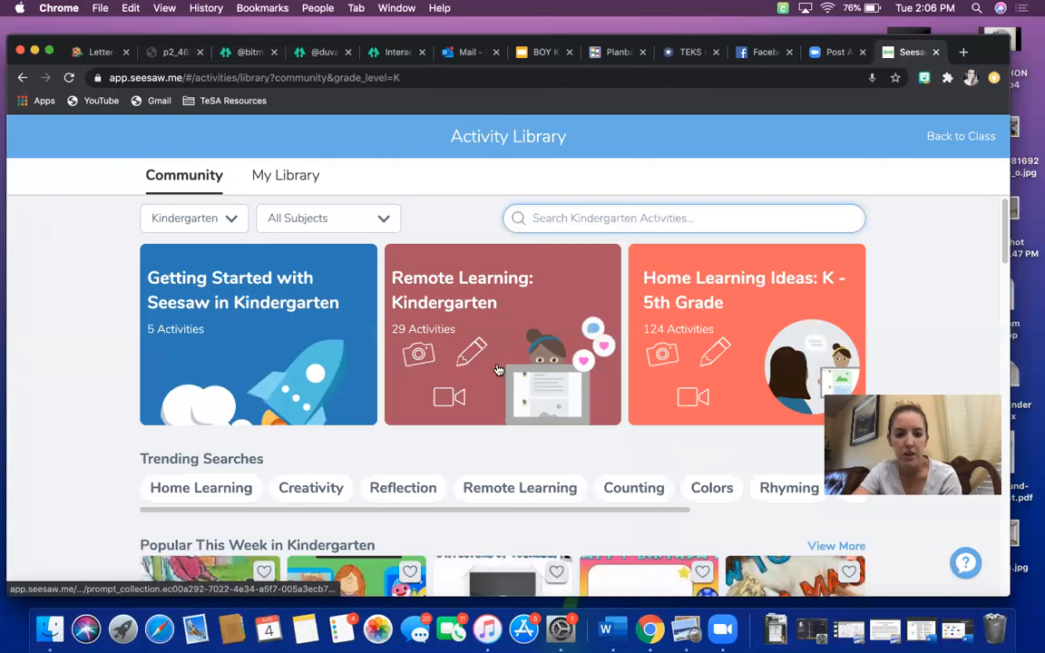
pyautogui.click(282, 177)
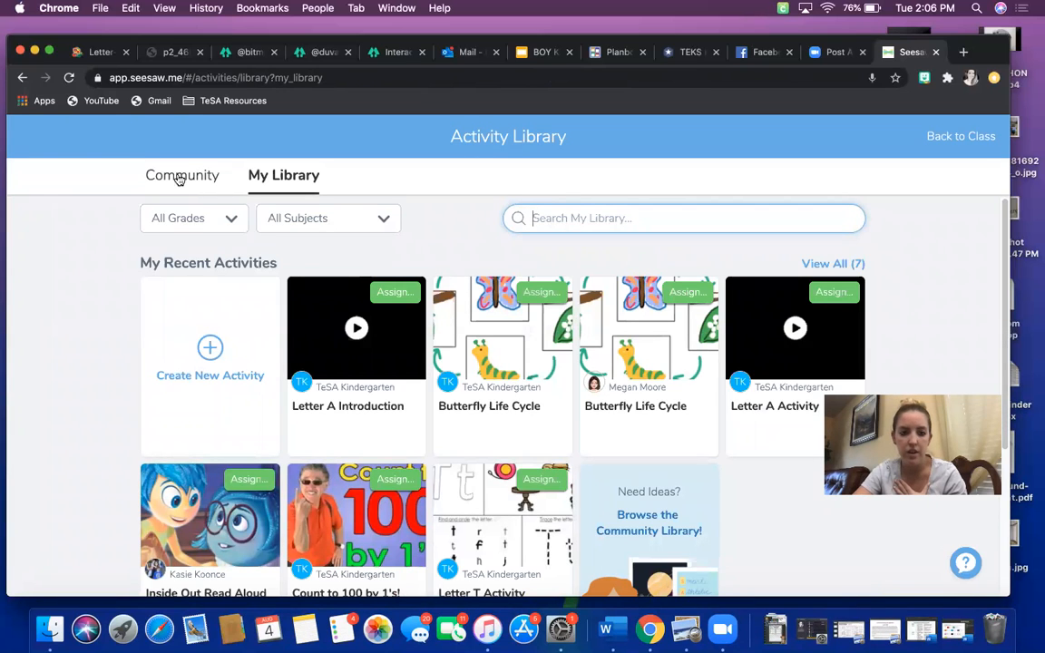
pyautogui.click(185, 180)
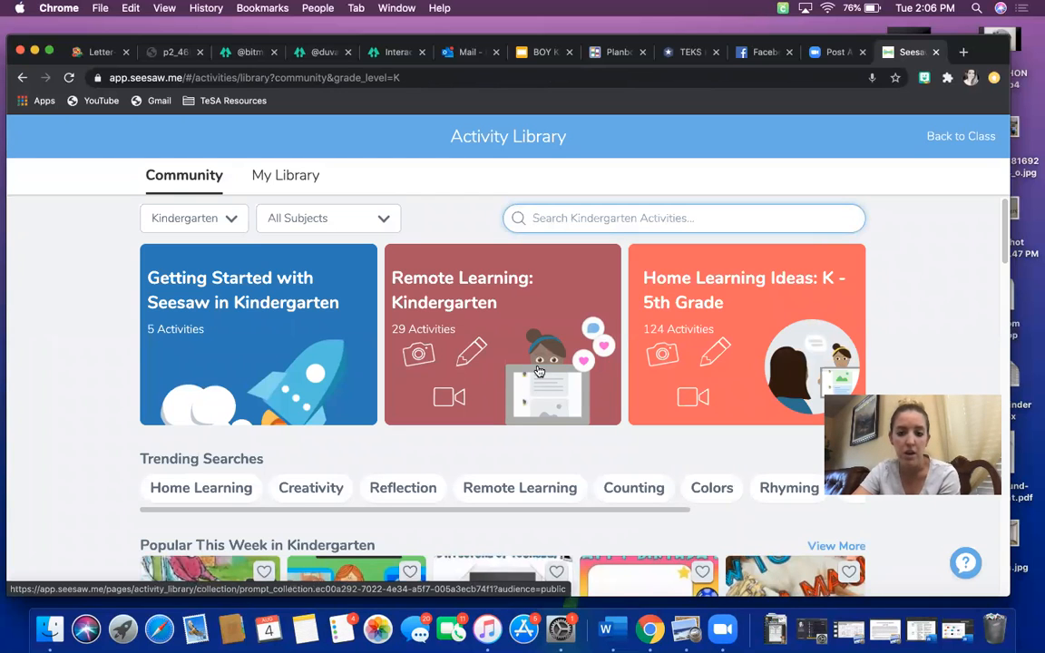
pyautogui.scroll(-3, 539, 371)
pyautogui.scroll(2, 539, 371)
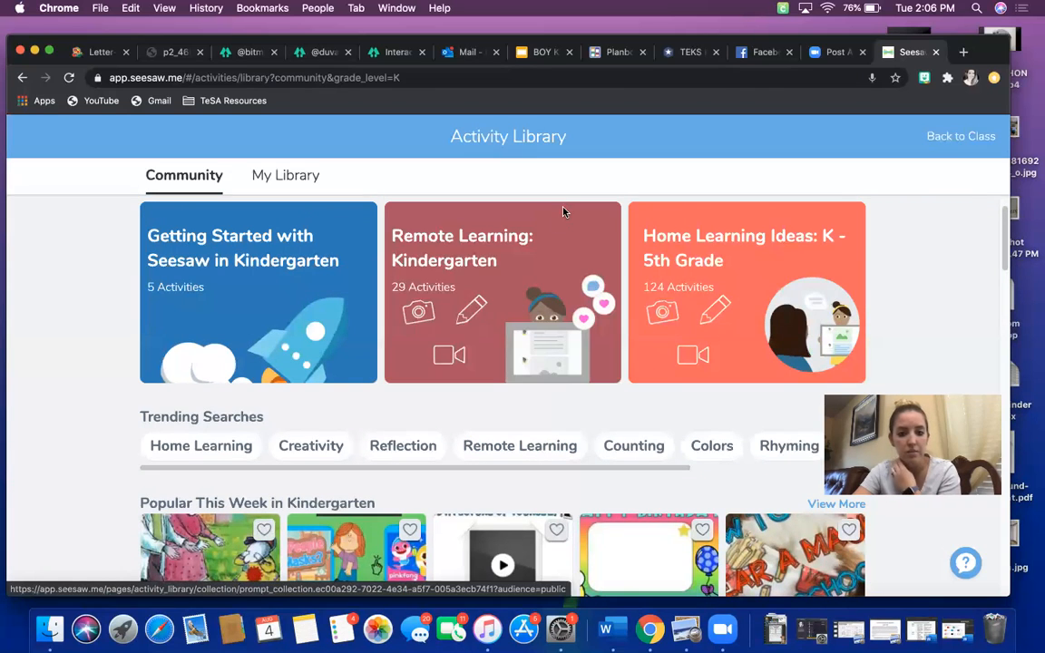
pyautogui.scroll(1, 537, 291)
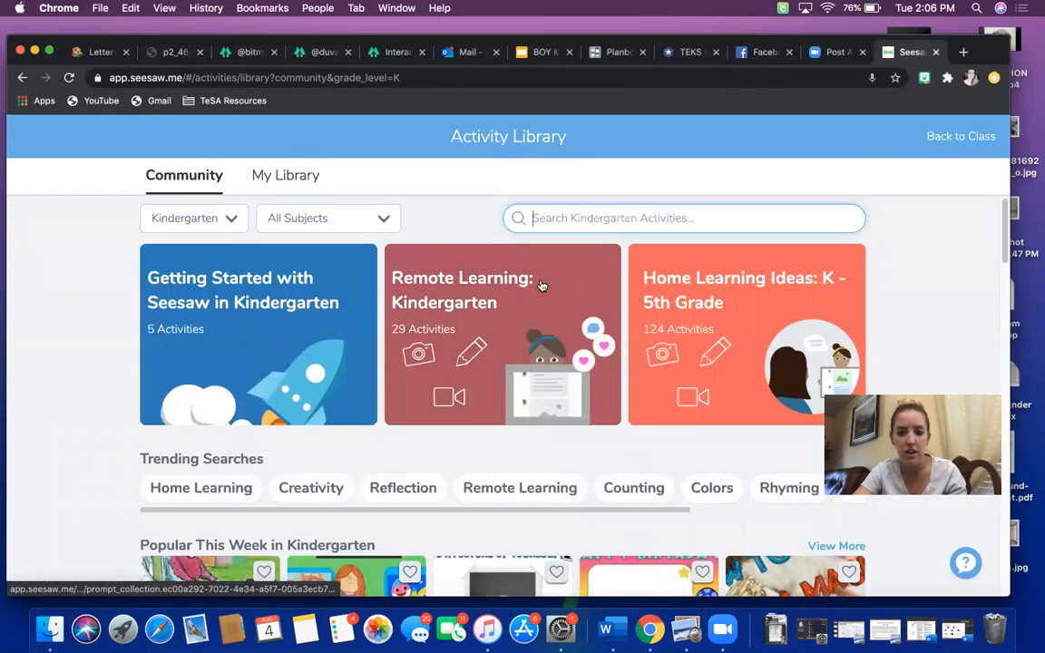
# Step: Search the Kindergarten community activities for "life cycle" and save "Life cycle of a butterfly" to My Library
pyautogui.click(584, 219)
pyautogui.write('life cycle')
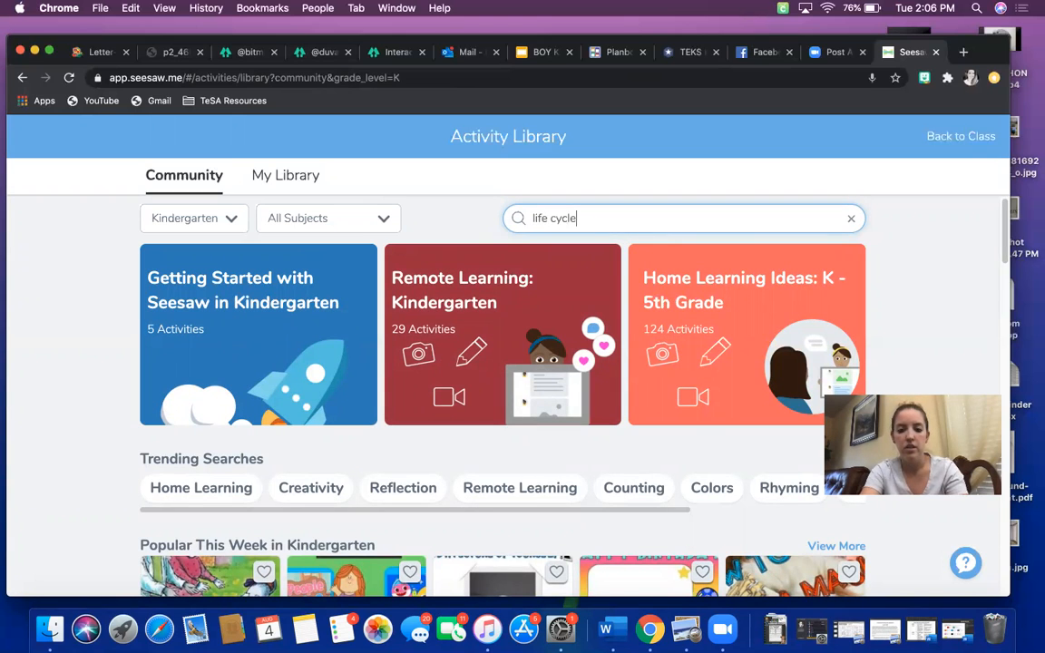
pyautogui.press('Return')
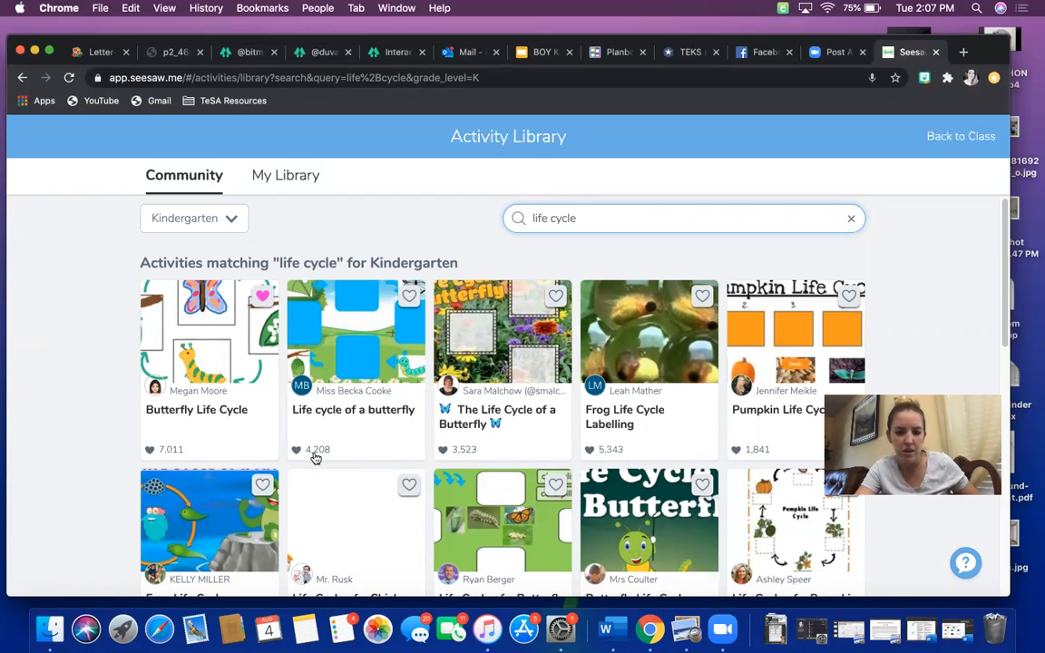
pyautogui.click(411, 299)
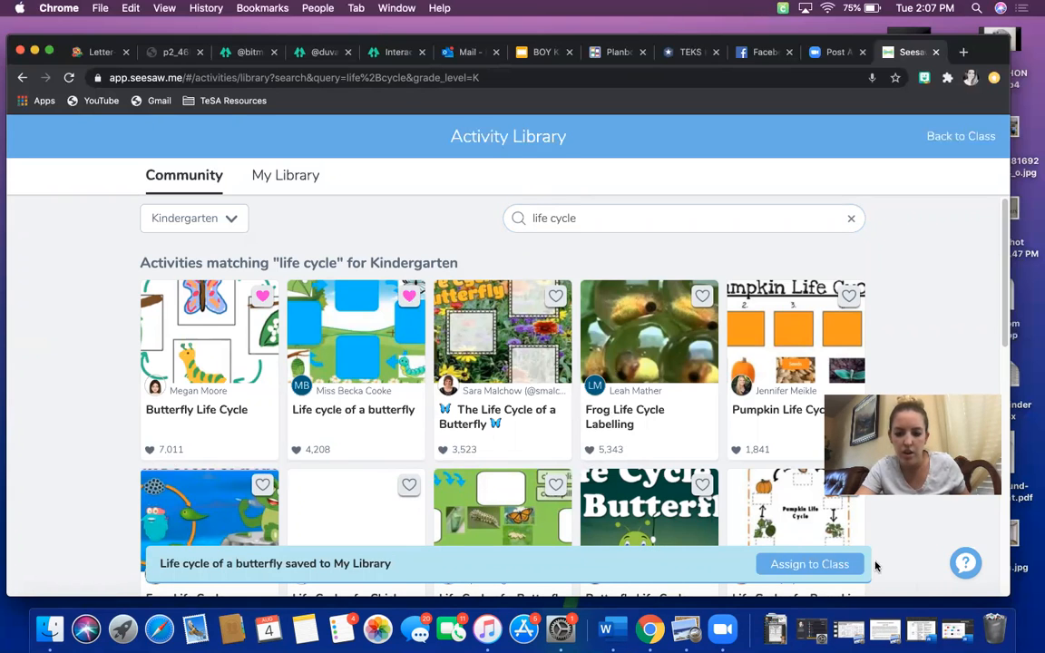
# Step: Open the saved community activity "Life cycle of a butterfly" and start a copy of it for editing
pyautogui.click(807, 564)
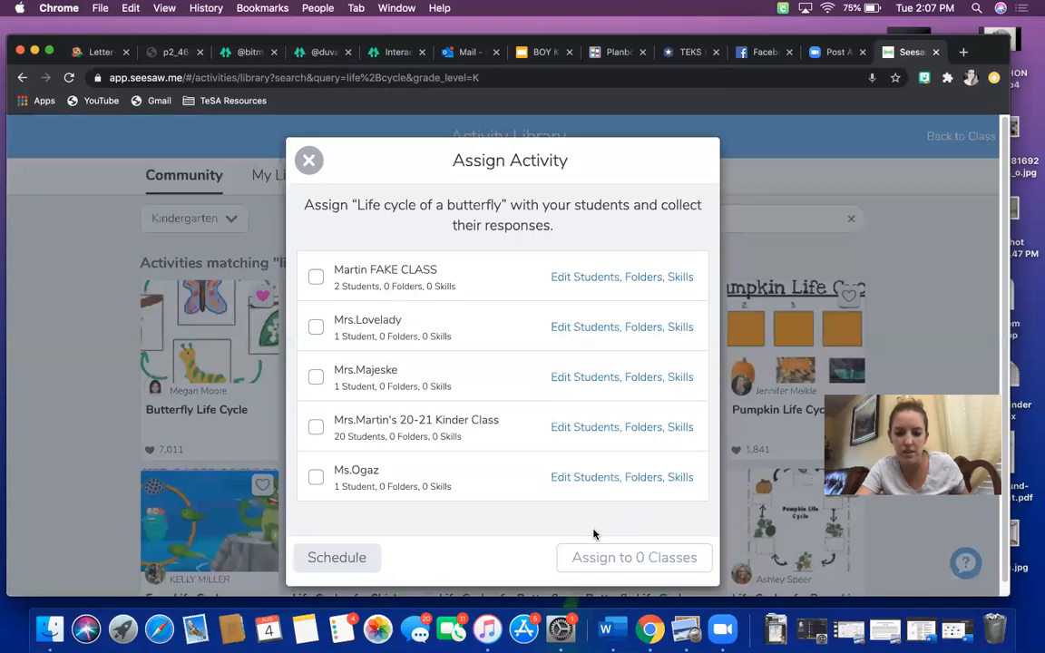
pyautogui.click(309, 159)
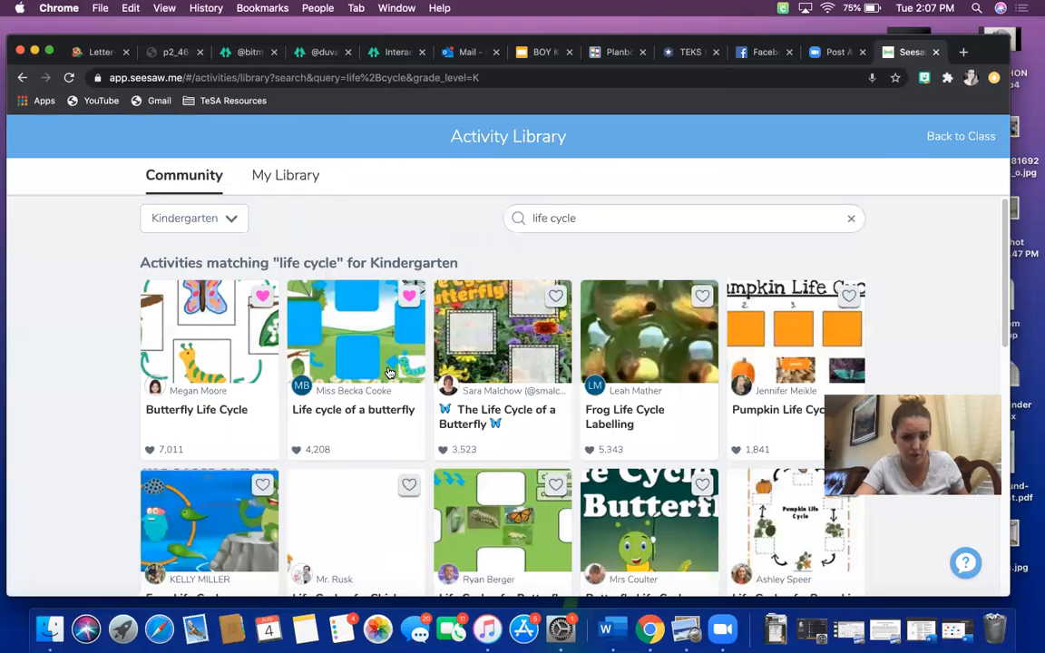
pyautogui.click(326, 313)
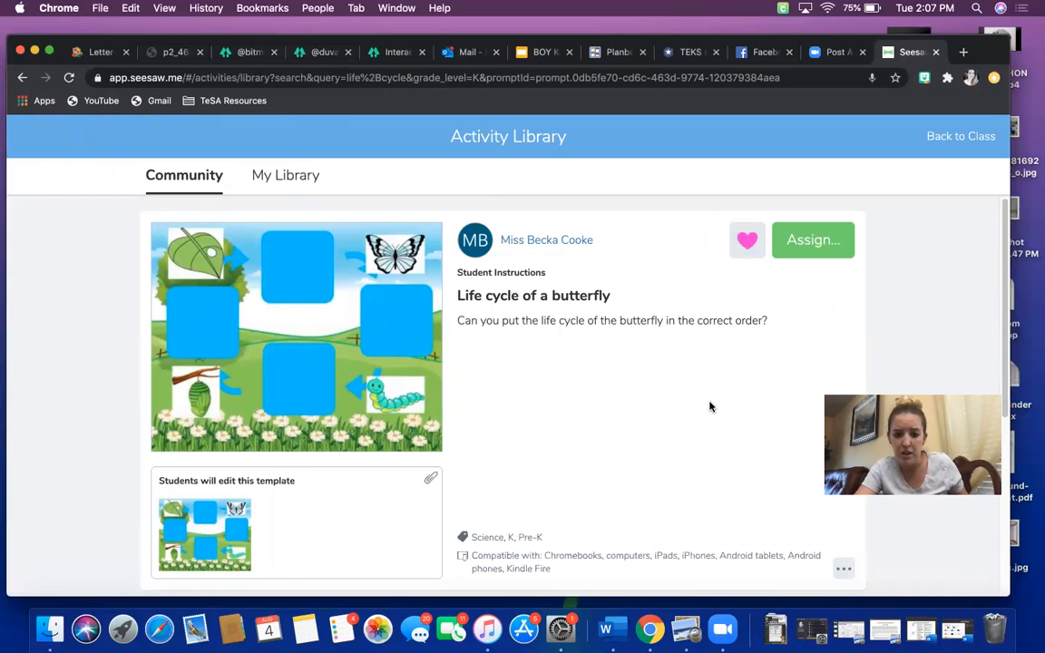
pyautogui.click(844, 573)
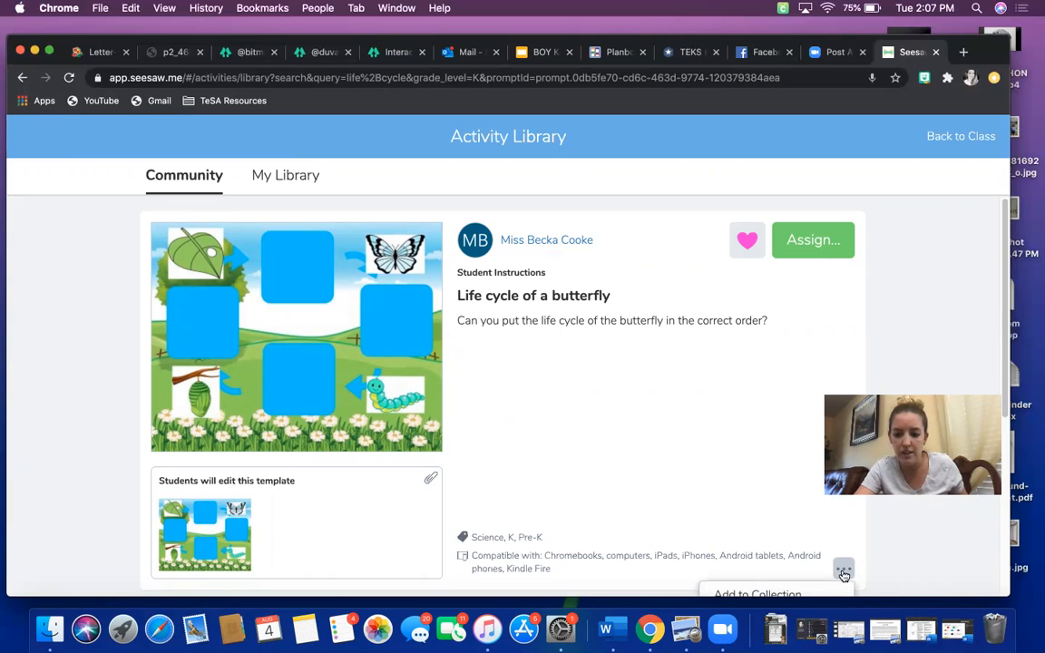
pyautogui.scroll(-3, 777, 551)
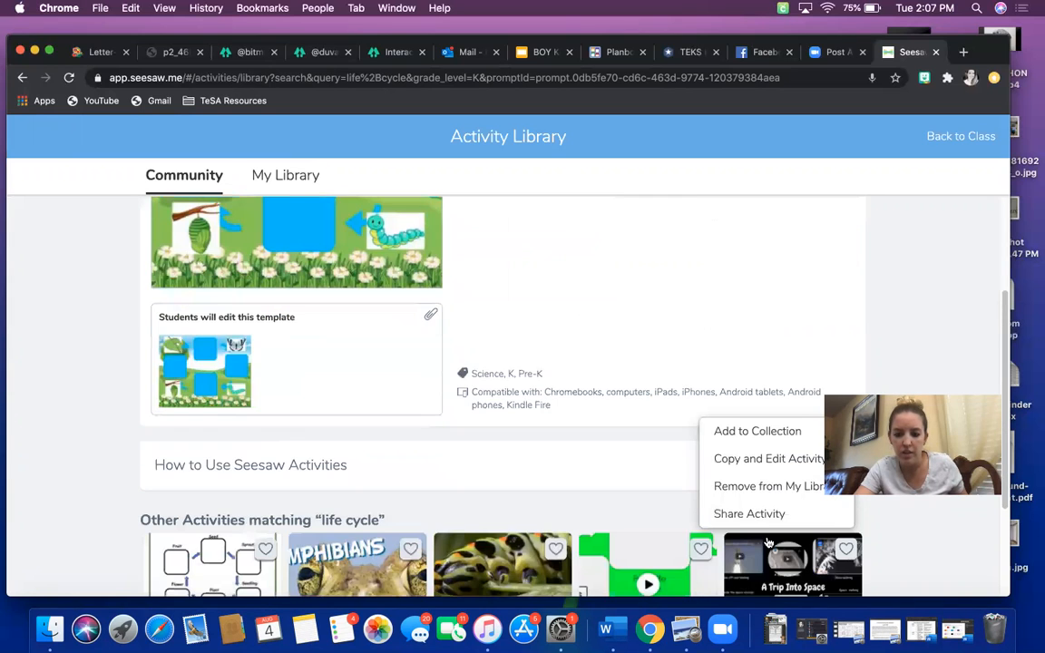
pyautogui.scroll(1, 769, 543)
pyautogui.click(754, 478)
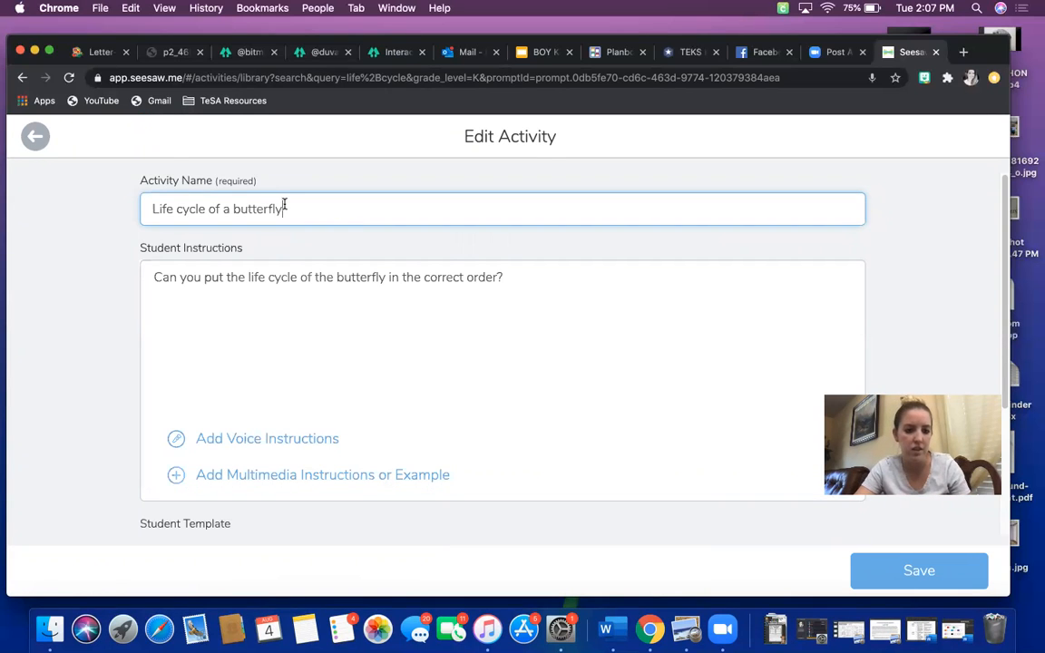
# Step: Record voice instructions of about 12 seconds for the copied butterfly activity
pyautogui.click(263, 442)
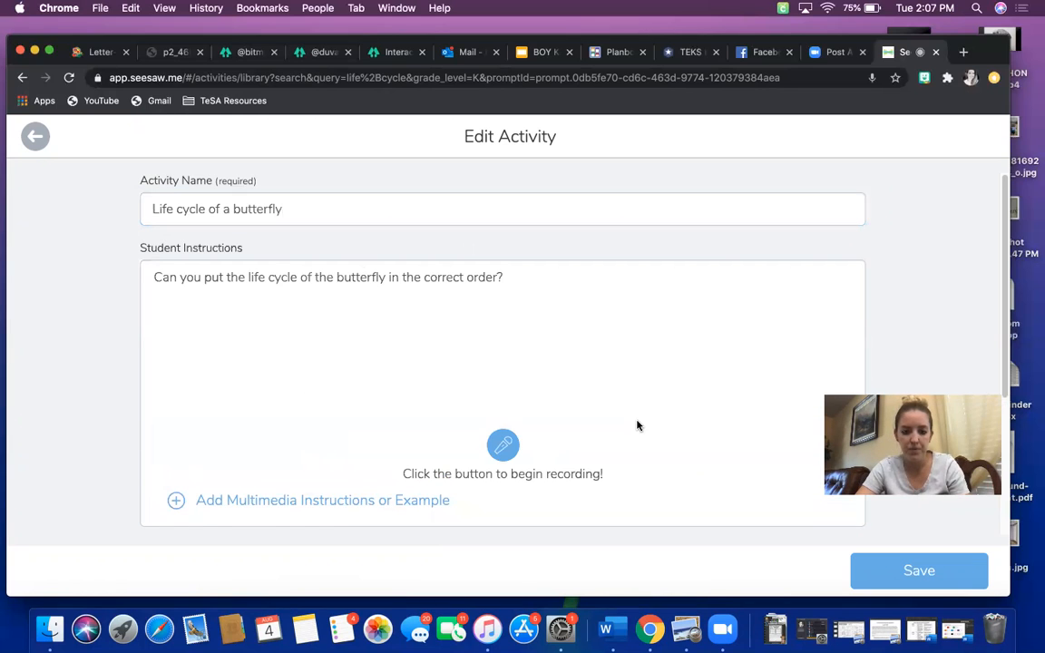
pyautogui.click(501, 446)
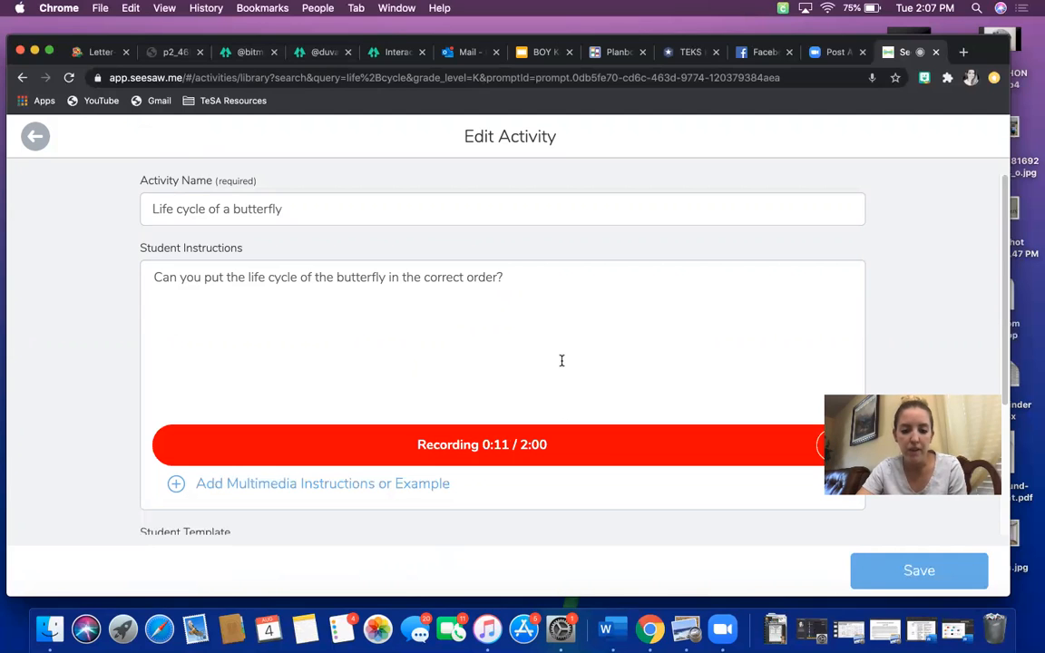
pyautogui.click(822, 446)
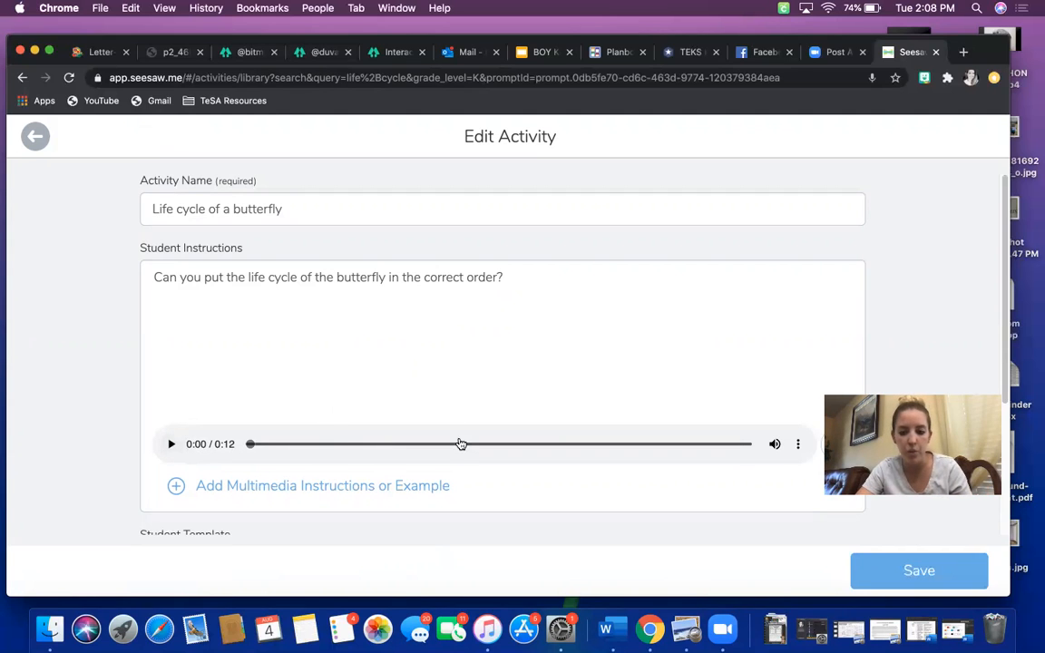
# Step: Open the butterfly activity's attached student template for editing
pyautogui.scroll(-4, 461, 444)
pyautogui.scroll(-1, 140, 395)
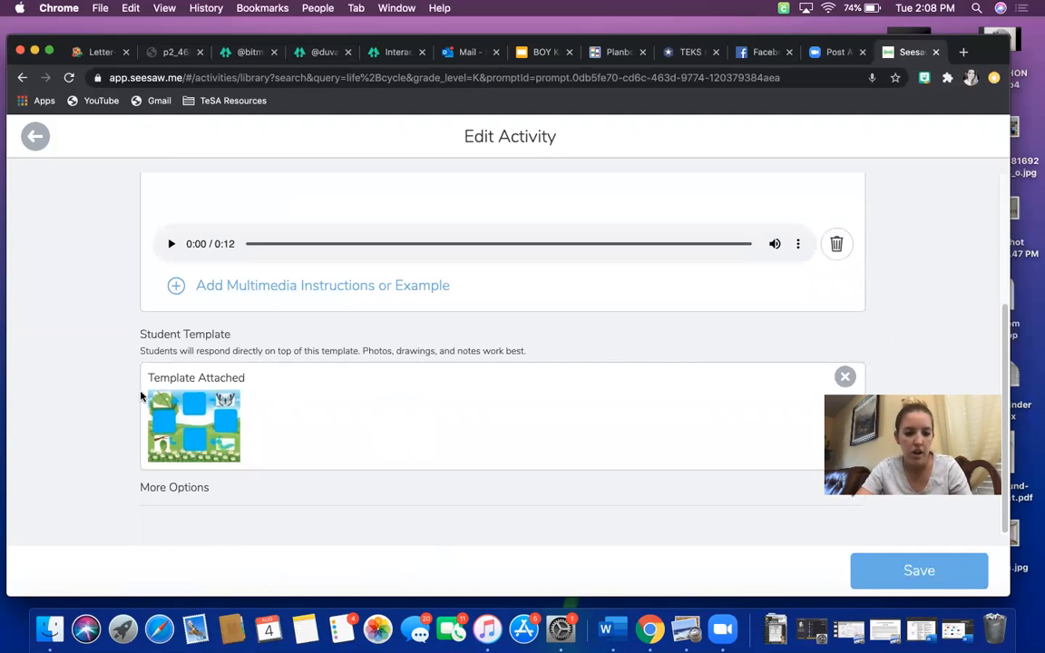
pyautogui.click(194, 425)
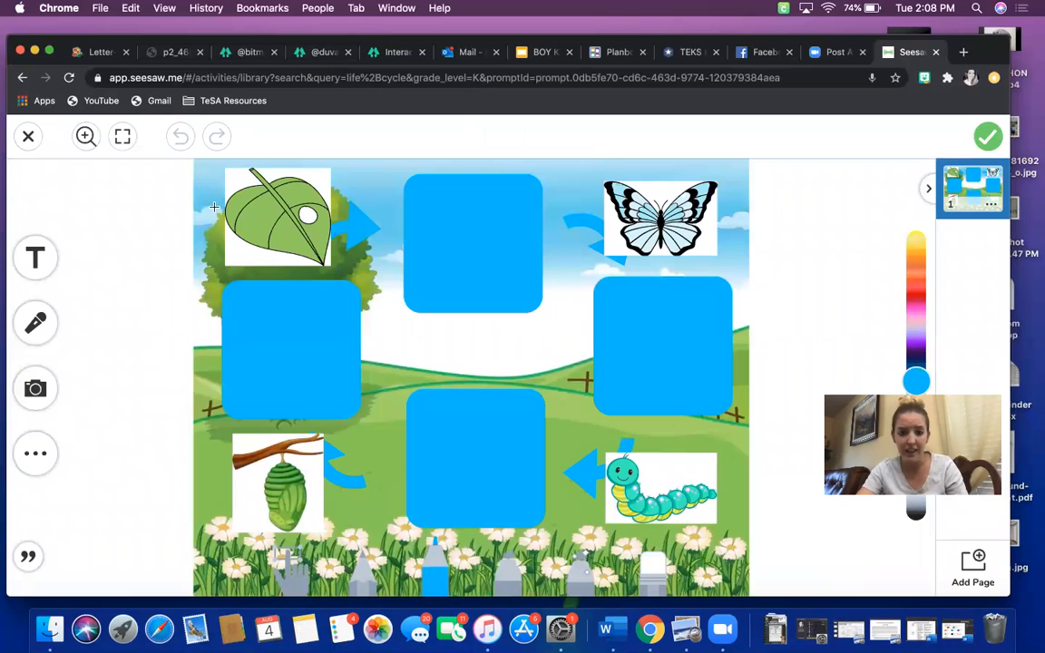
pyautogui.moveTo(270, 209); pyautogui.dragTo(384, 216)
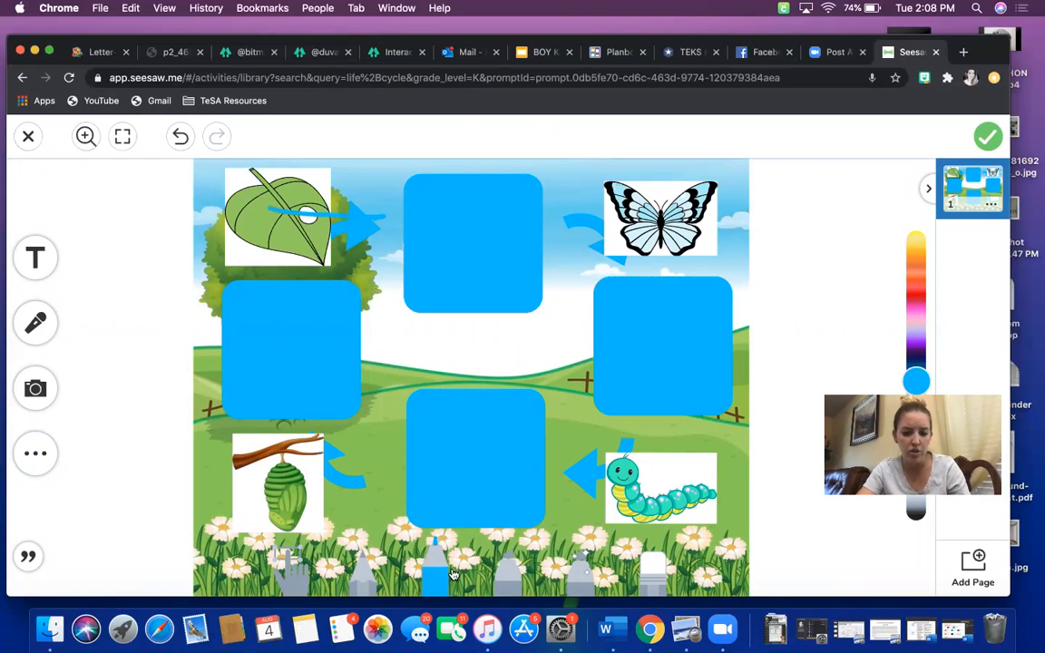
pyautogui.click(653, 561)
pyautogui.press('super+z')
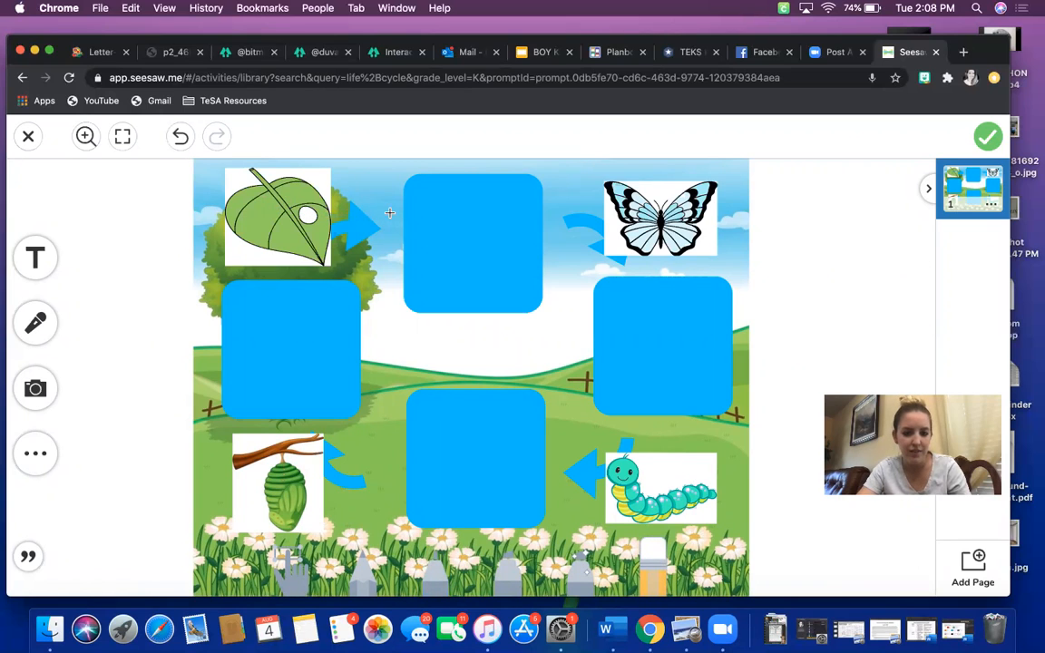
# Step: Shift the chrysalis and caterpillar pictures slightly on the student template and save the template
pyautogui.click(292, 562)
pyautogui.click(277, 490)
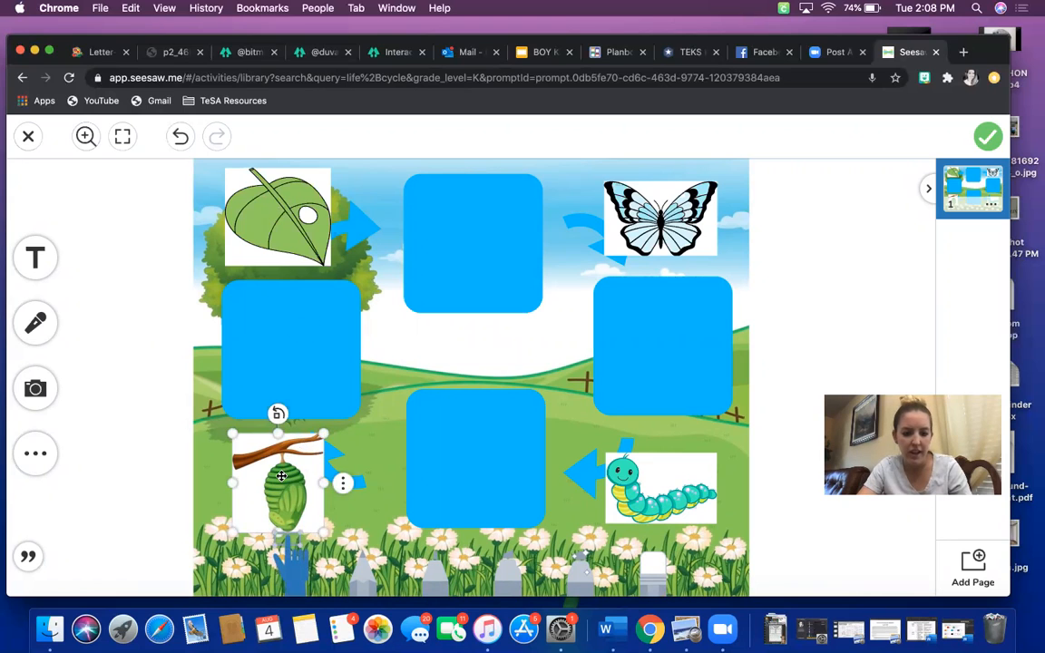
pyautogui.moveTo(253, 429); pyautogui.dragTo(263, 425)
pyautogui.moveTo(417, 427); pyautogui.dragTo(270, 470)
pyautogui.moveTo(667, 469)
pyautogui.mouseDown()
pyautogui.moveTo(670, 277)
pyautogui.moveTo(682, 490)
pyautogui.moveTo(677, 481)
pyautogui.mouseUp()
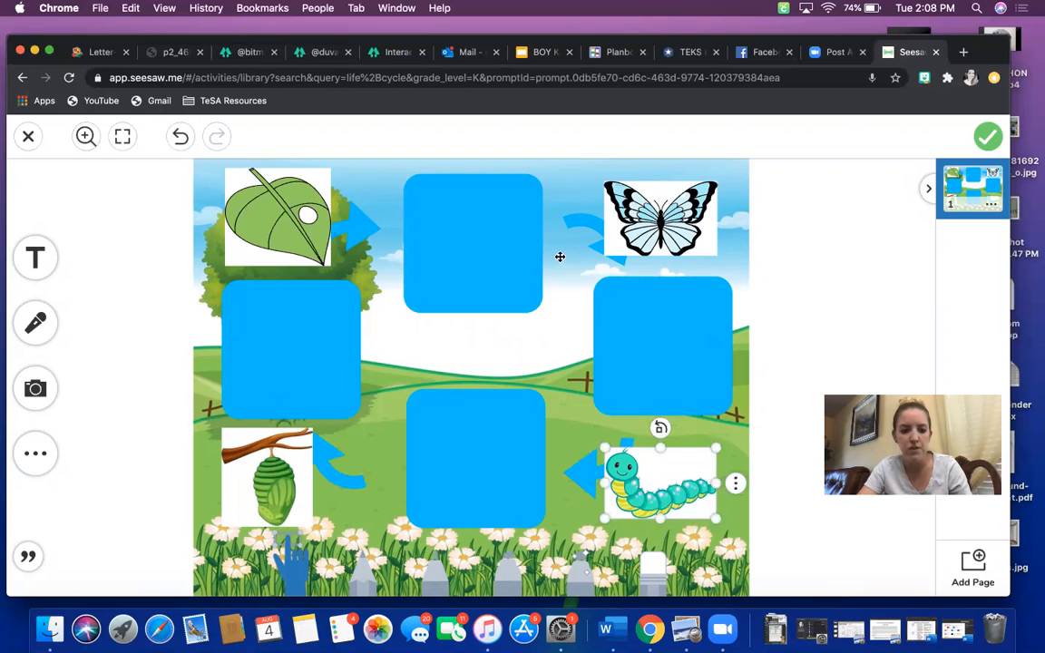
pyautogui.click(986, 138)
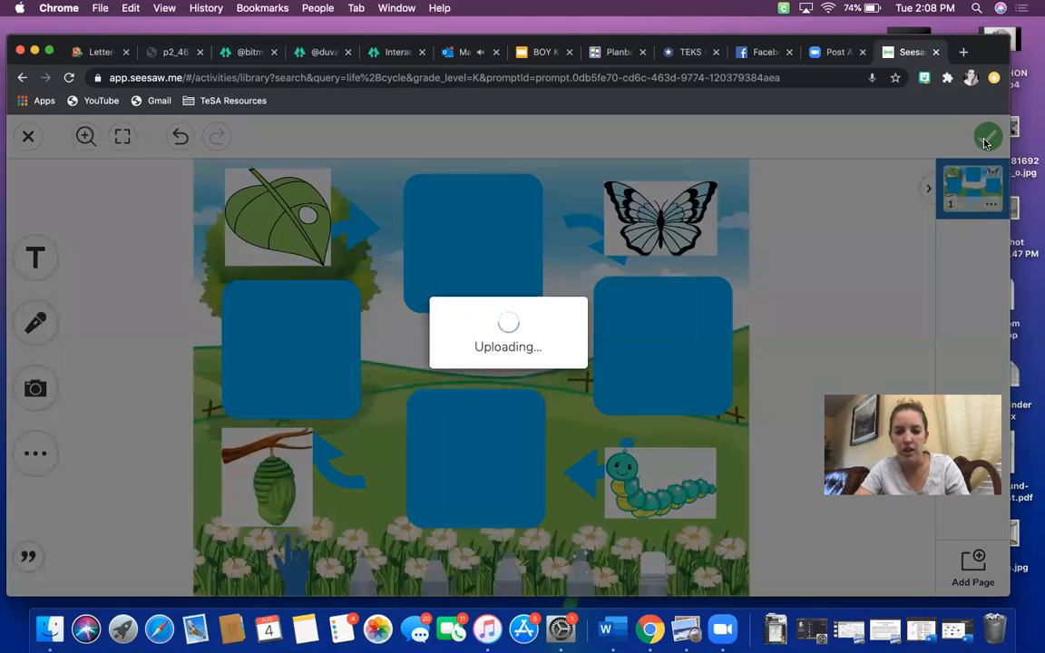
# Step: Save the edited copy of "Life cycle of a butterfly" and review its activity details
pyautogui.scroll(-5, 657, 435)
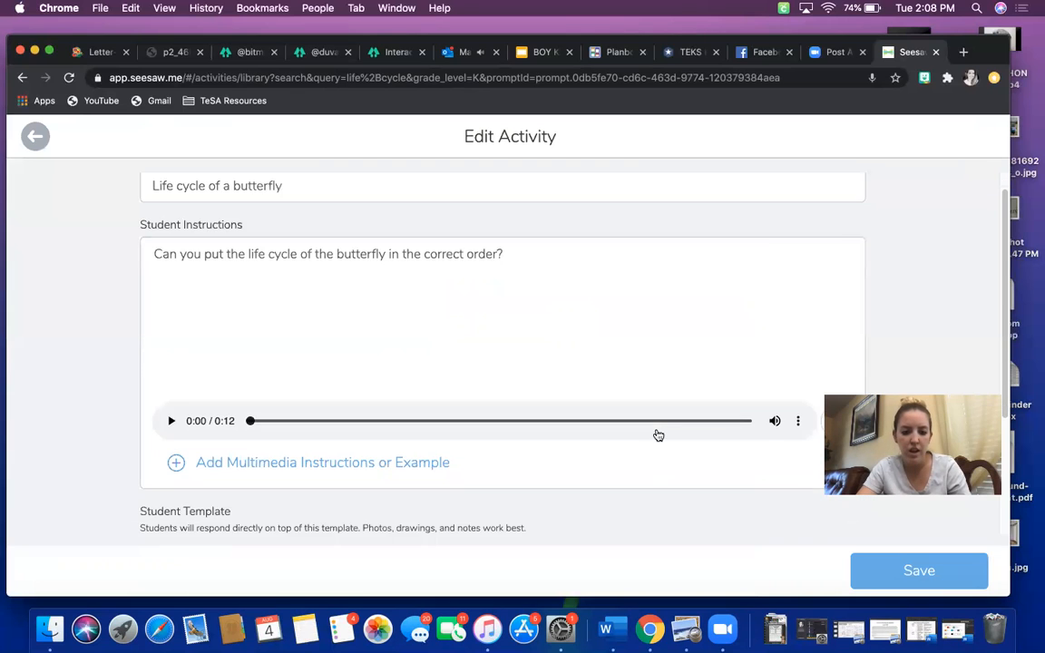
pyautogui.click(888, 578)
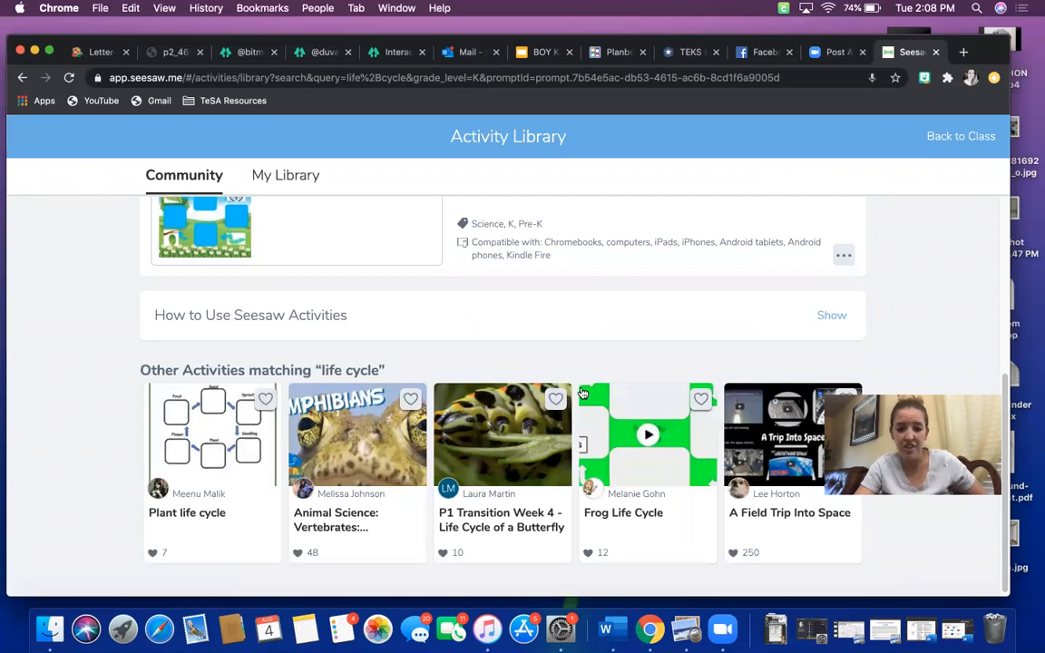
pyautogui.scroll(5, 586, 324)
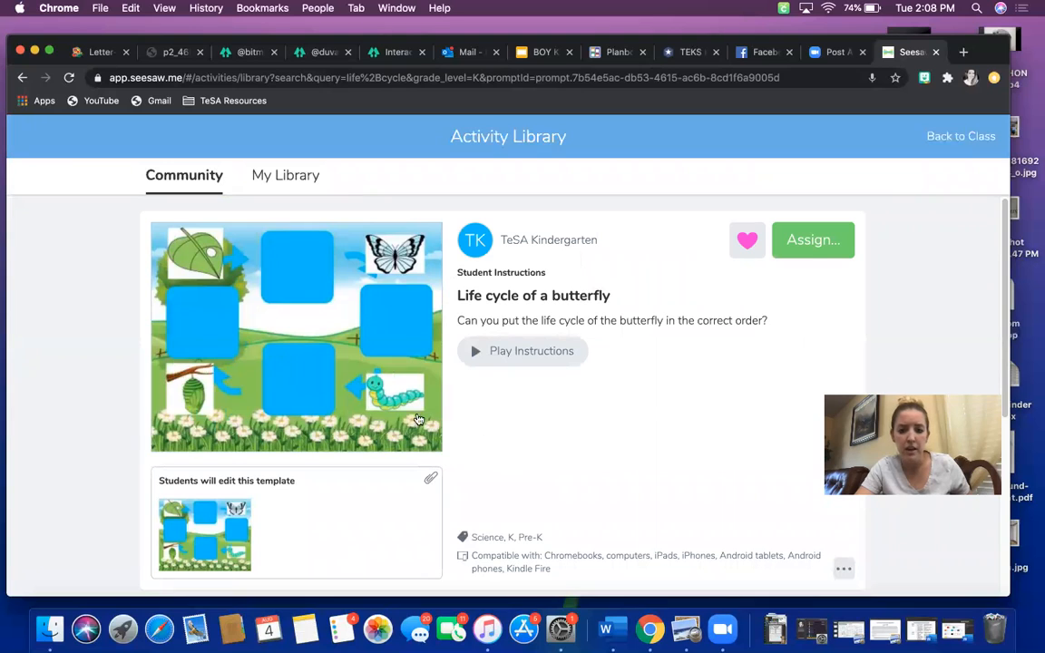
# Step: Assign the edited "Life cycle of a butterfly" activity to the FAKE CLASS only
pyautogui.click(807, 240)
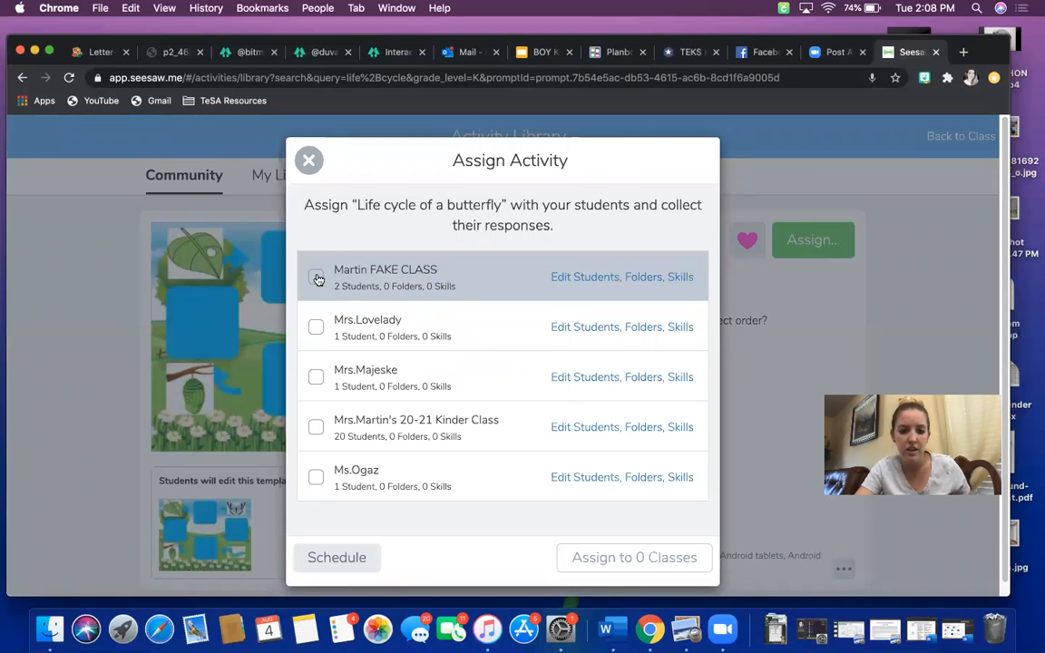
pyautogui.click(316, 277)
pyautogui.click(646, 558)
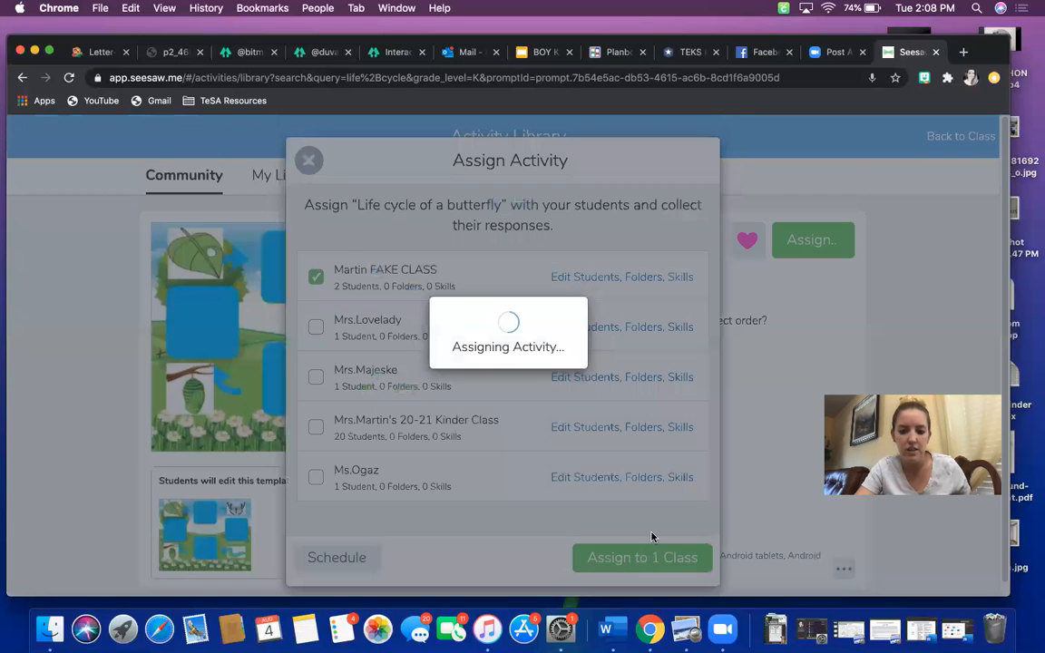
pyautogui.click(519, 513)
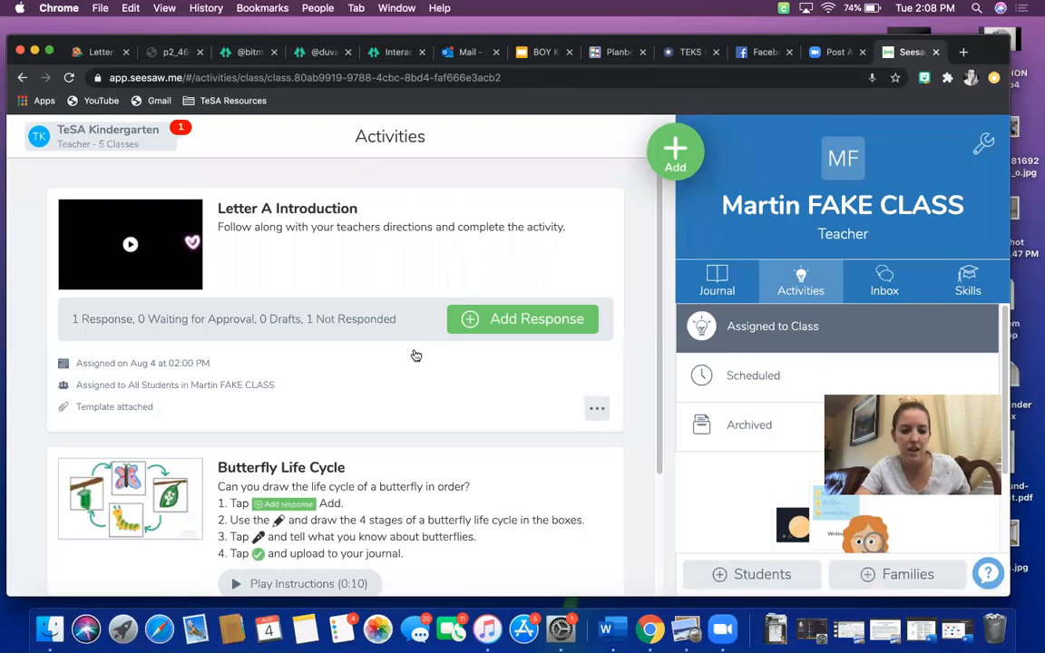
# Step: Check the class's assigned activities, switching to the class journal and back to refresh the list
pyautogui.scroll(-3, 471, 350)
pyautogui.scroll(3, 478, 345)
pyautogui.click(717, 282)
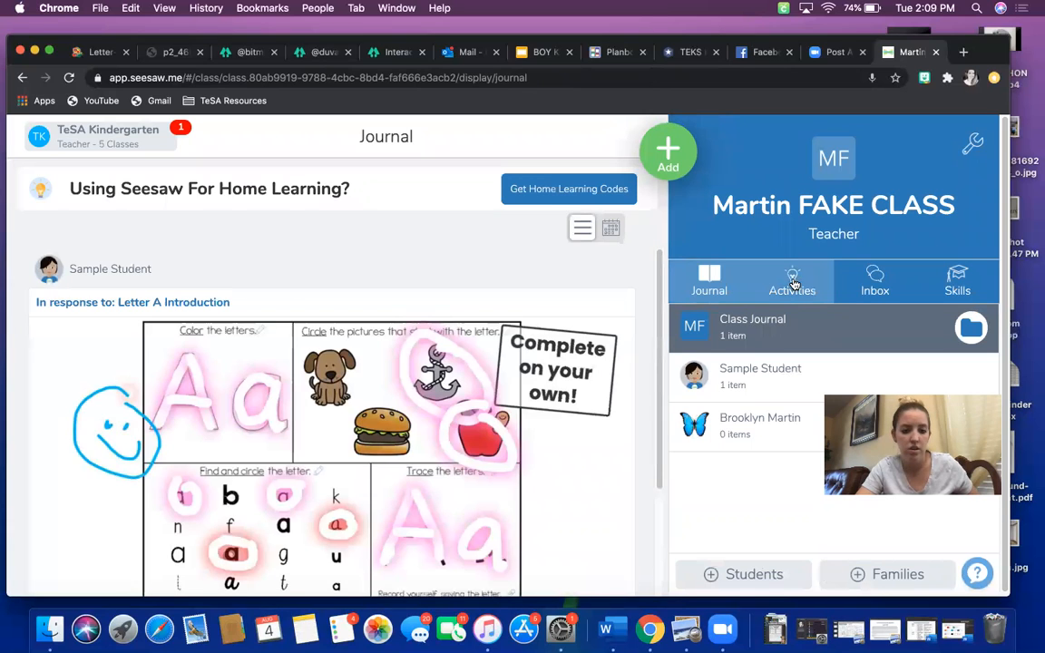
pyautogui.click(795, 286)
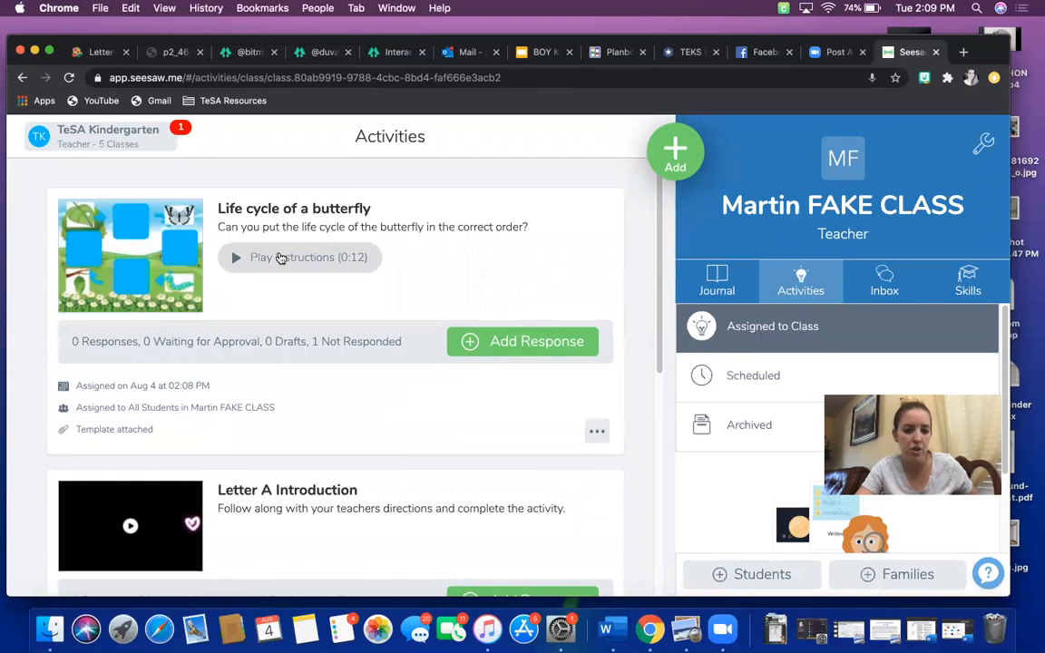
# Step: Submit a Sample Student response to "Life cycle of a butterfly" with leaf, caterpillar, chrysalis and butterfly placed clockwise from the top box
pyautogui.click(529, 342)
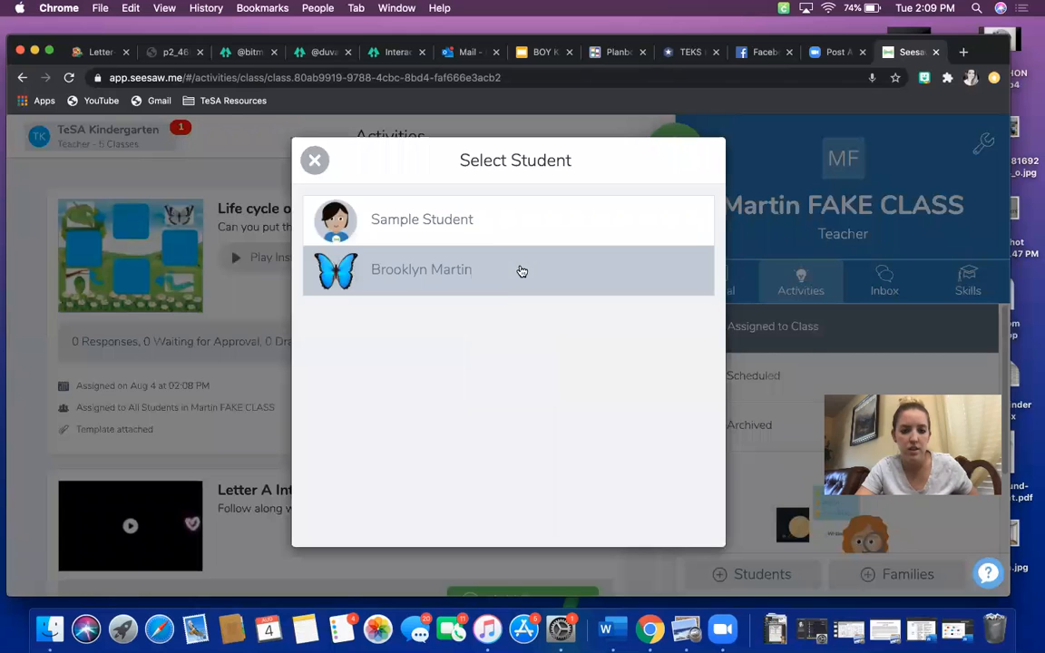
pyautogui.click(452, 226)
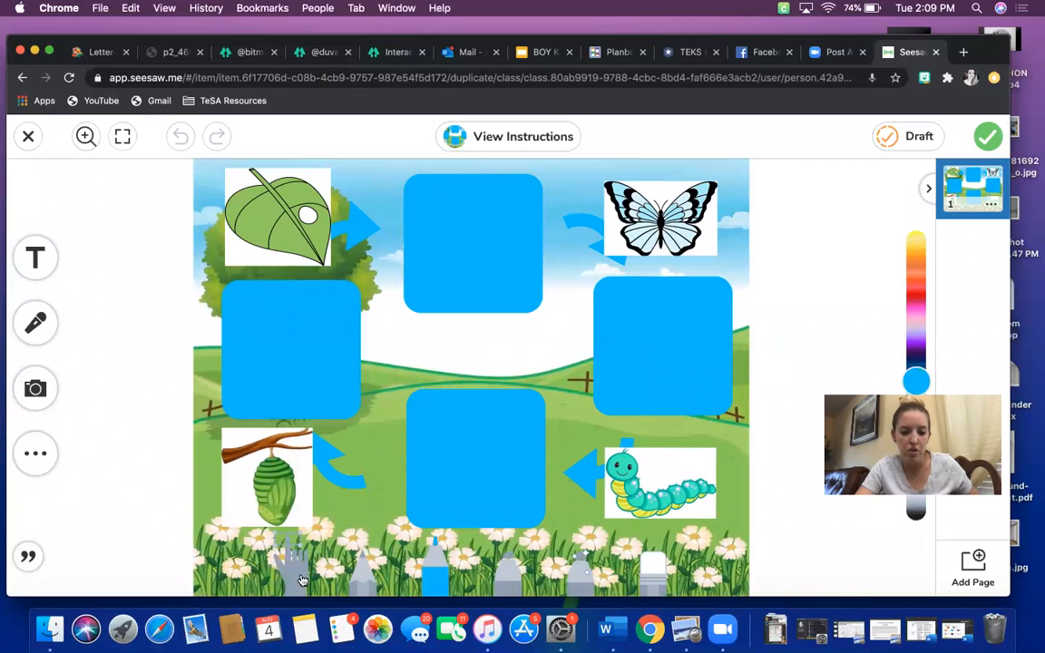
pyautogui.click(277, 565)
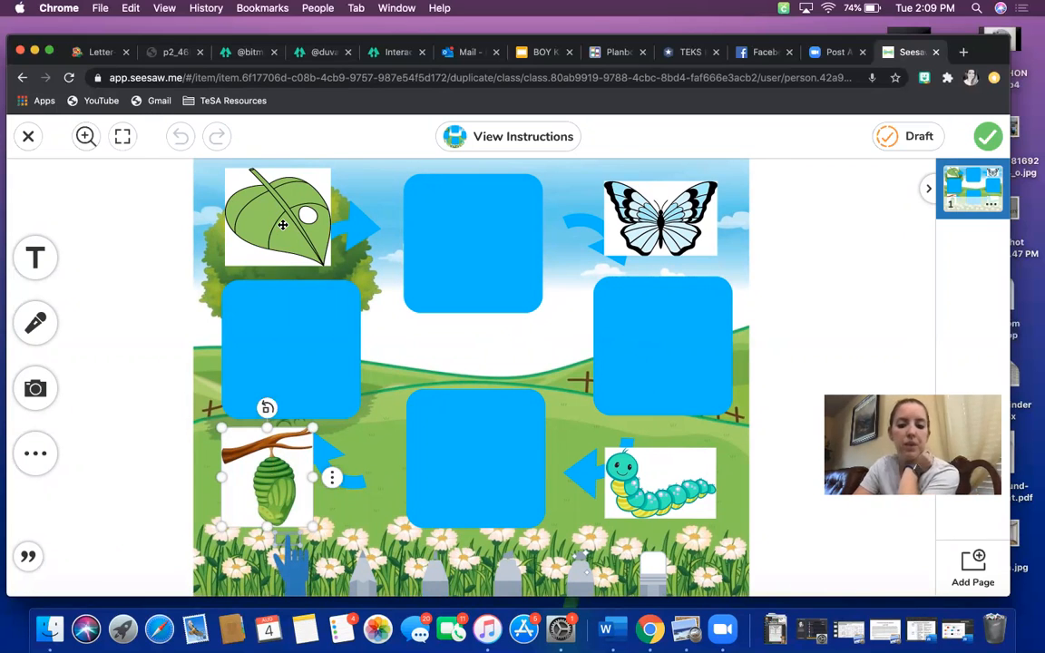
pyautogui.moveTo(283, 225); pyautogui.dragTo(477, 250)
pyautogui.moveTo(661, 494); pyautogui.dragTo(661, 352)
pyautogui.moveTo(268, 477); pyautogui.dragTo(470, 458)
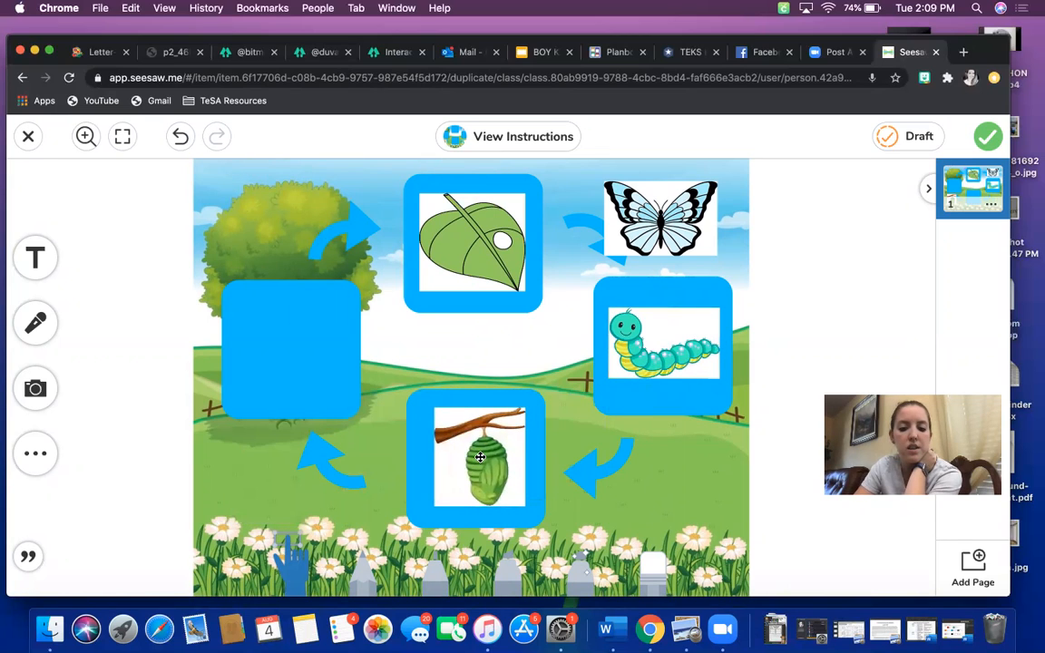
pyautogui.moveTo(598, 194); pyautogui.dragTo(295, 343)
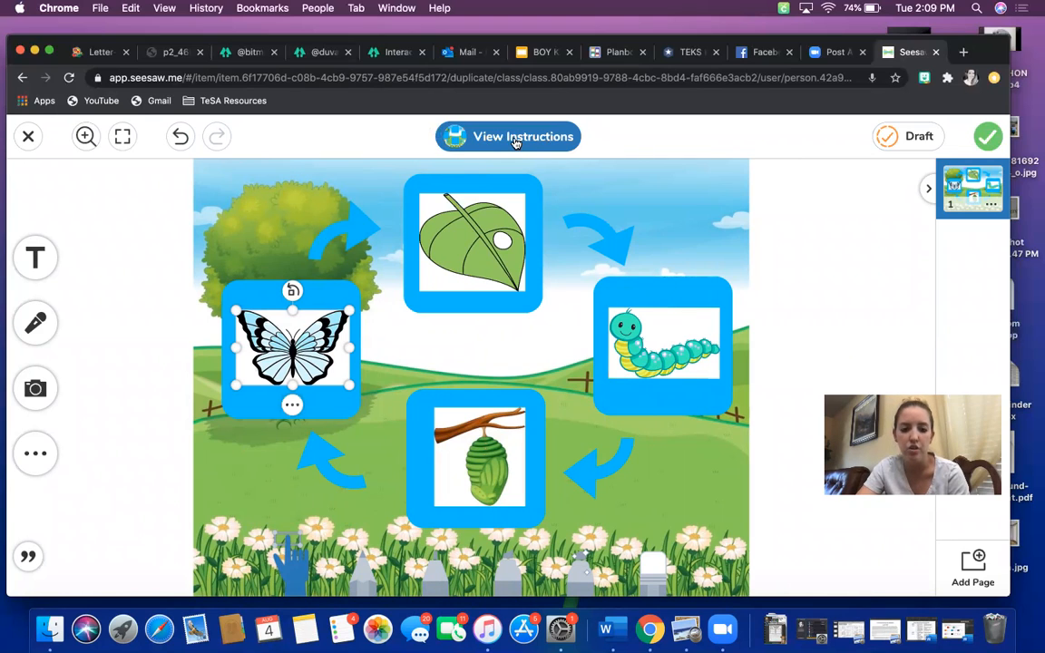
pyautogui.click(986, 138)
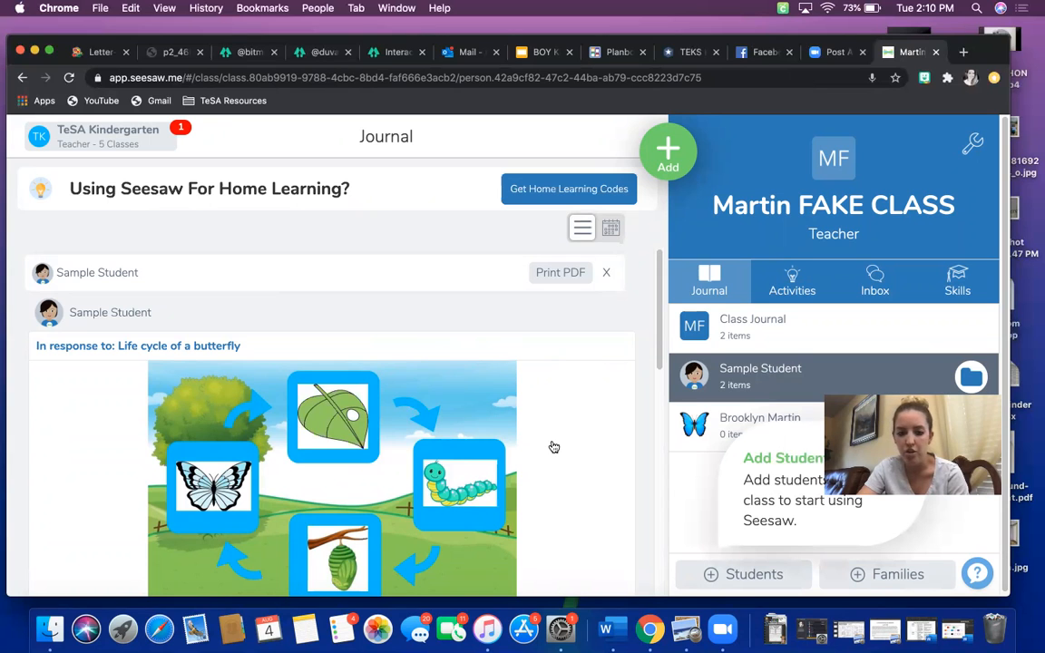
# Step: Review the butterfly life cycle response and the earlier work in Sample Student's journal
pyautogui.scroll(-3, 553, 447)
pyautogui.scroll(-5, 381, 438)
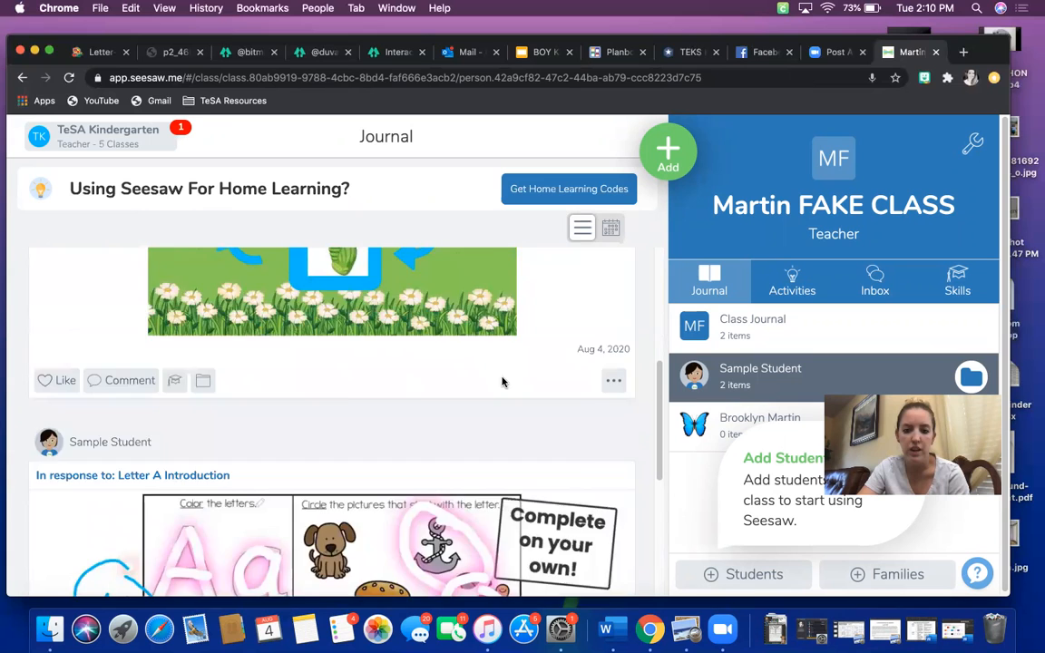
pyautogui.scroll(3, 504, 379)
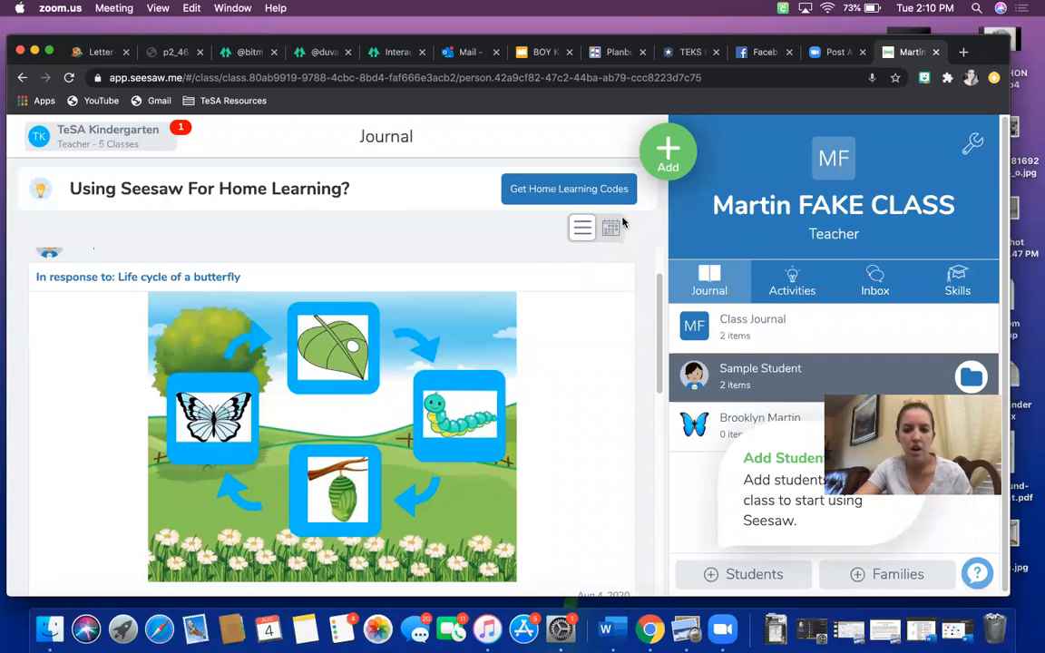
# Step: Open My Library in the Activity Library and look over the recent activities and collections
pyautogui.click(668, 155)
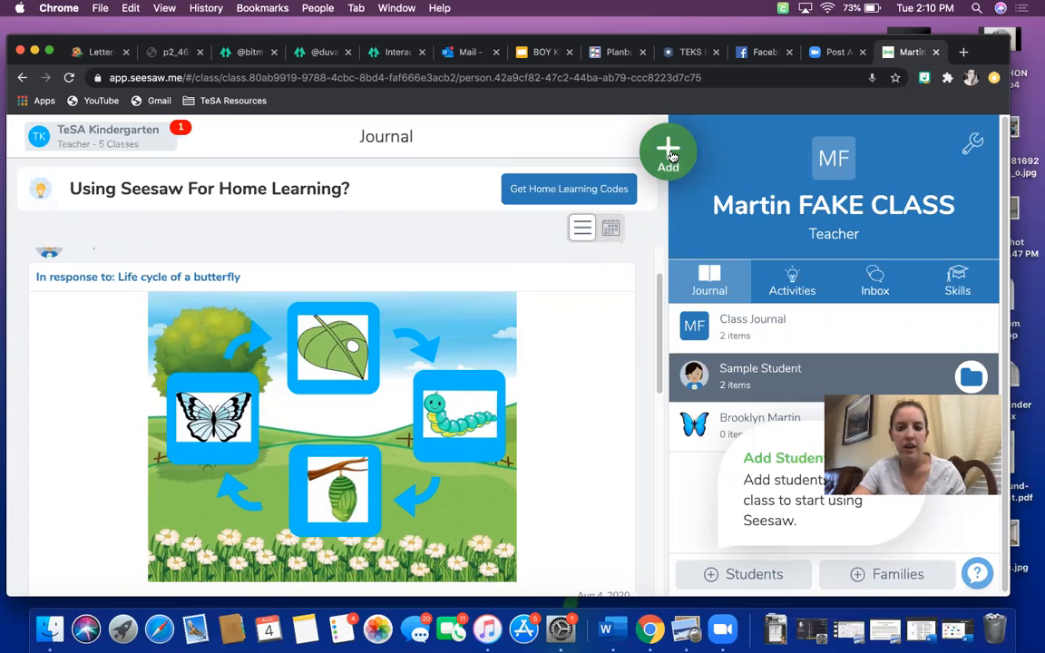
pyautogui.click(671, 156)
pyautogui.click(538, 223)
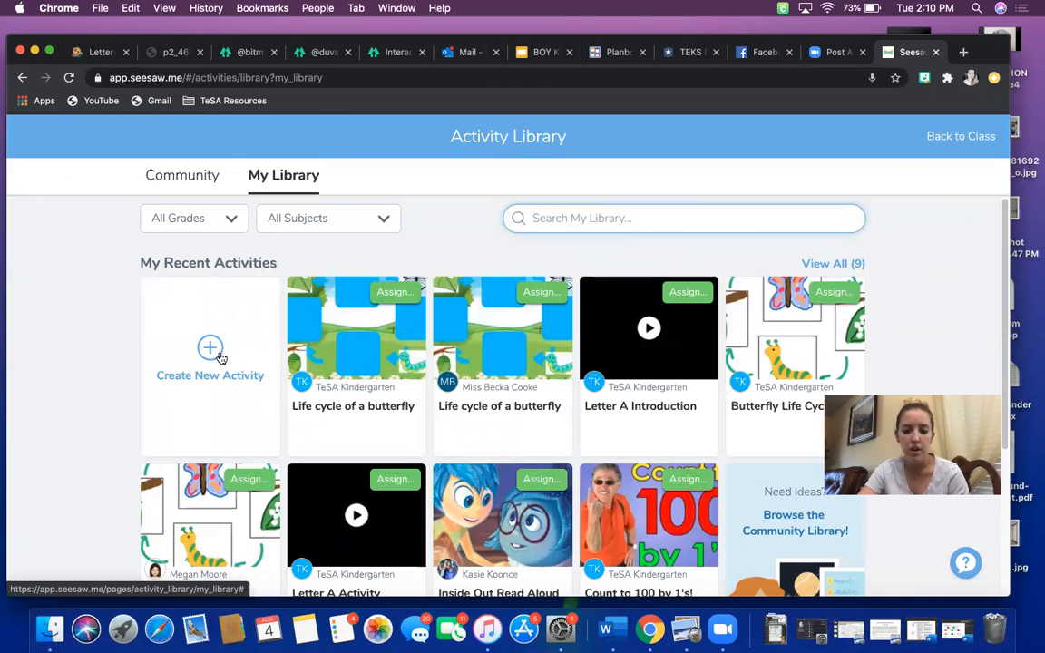
pyautogui.scroll(-3, 595, 443)
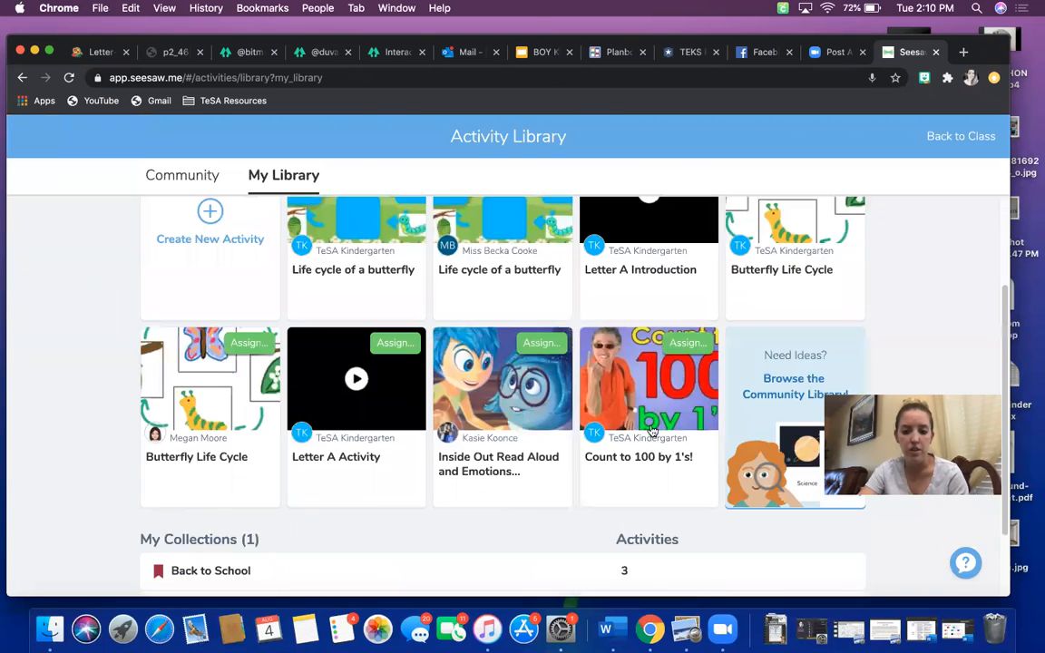
# Step: Edit the "Count to 100 by 1's!" activity and append "Then record yourself counting to 100 for your teacher." to its student instructions
pyautogui.click(653, 435)
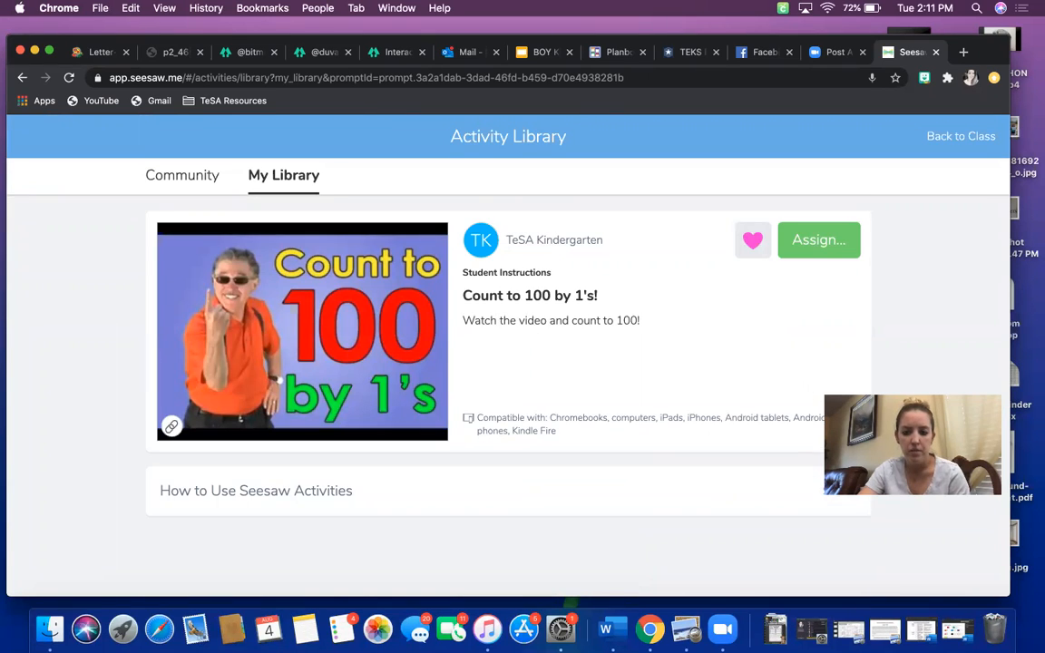
pyautogui.click(850, 435)
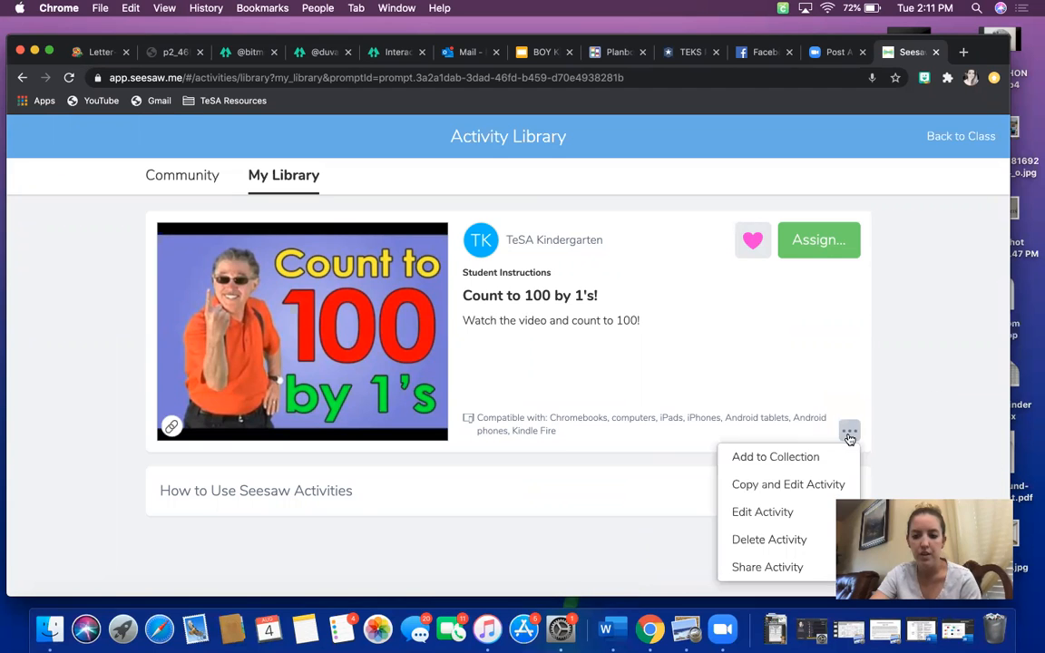
pyautogui.click(779, 513)
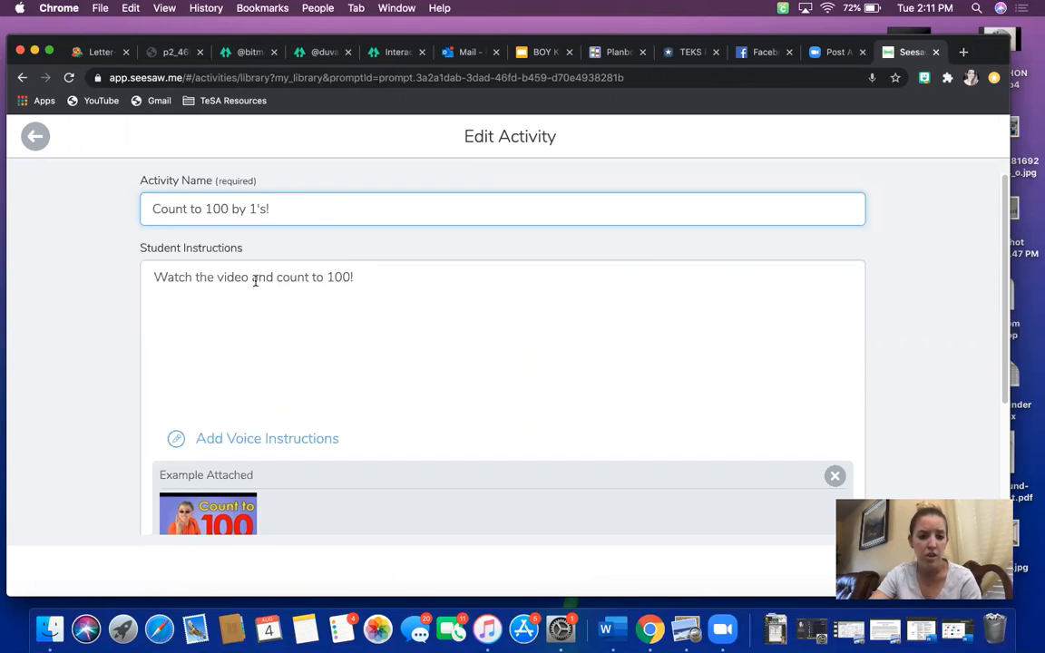
pyautogui.click(378, 278)
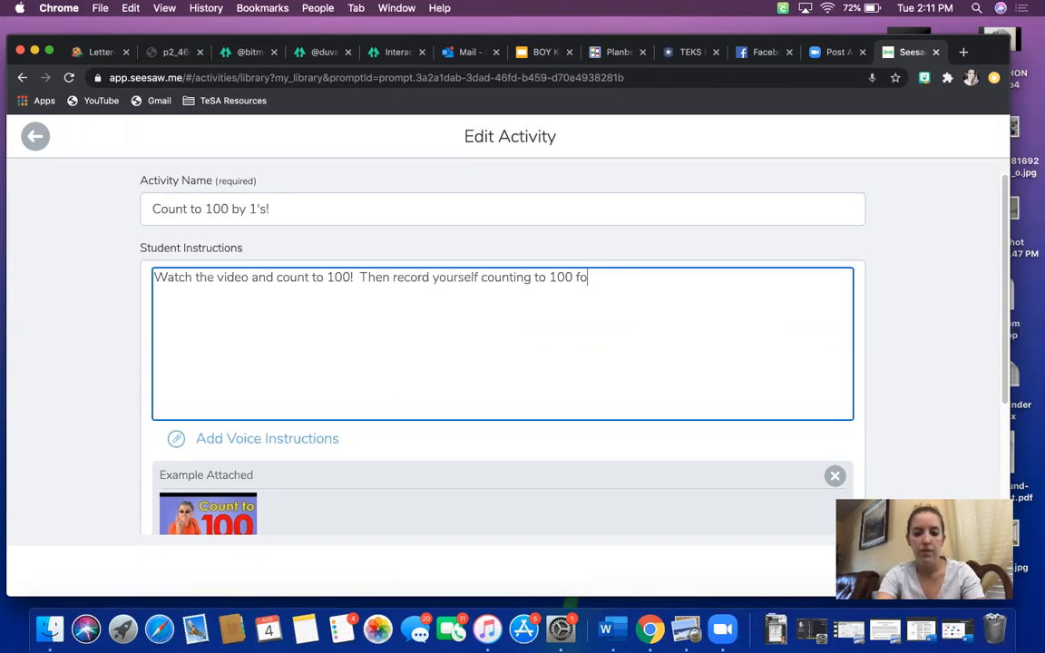
pyautogui.write('teacher.')
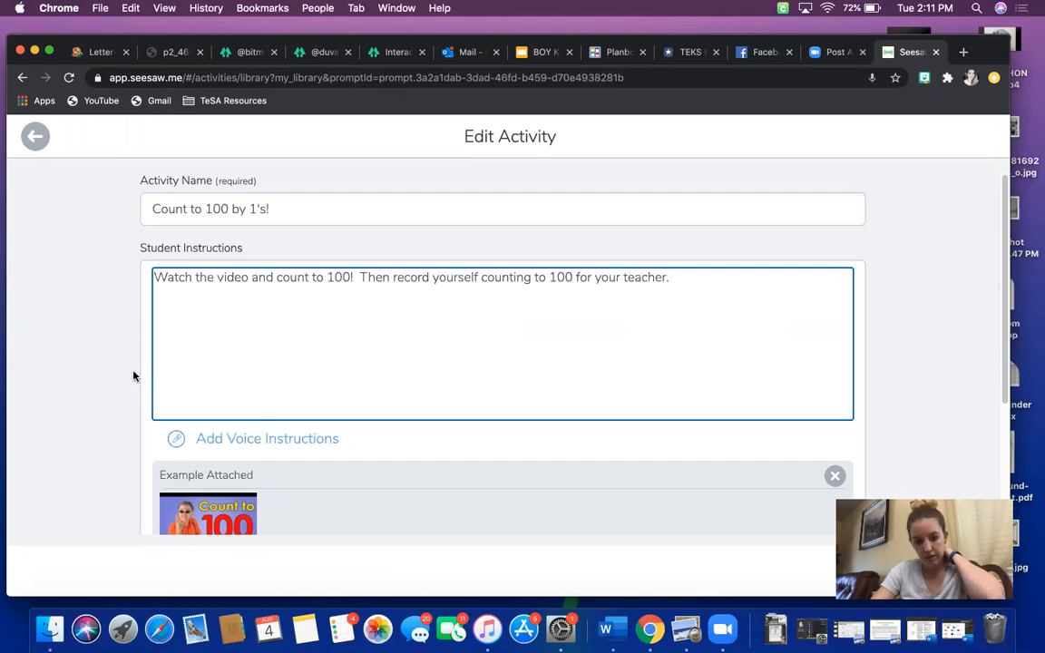
# Step: Remove the attached example video from the activity's instructions and confirm the removal
pyautogui.scroll(-5, 294, 406)
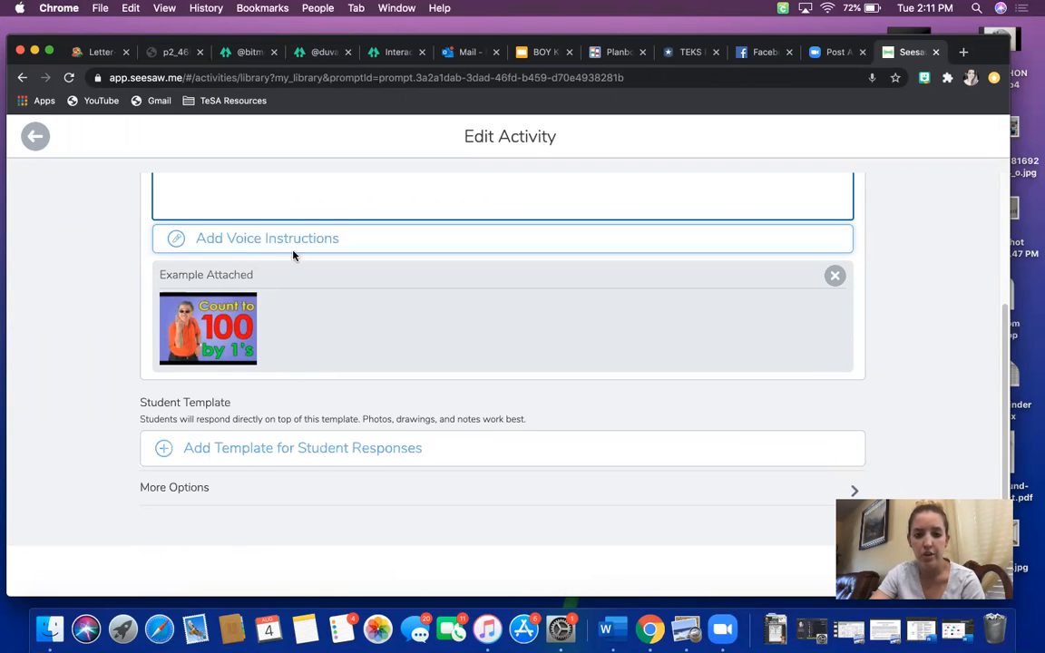
pyautogui.scroll(1, 345, 295)
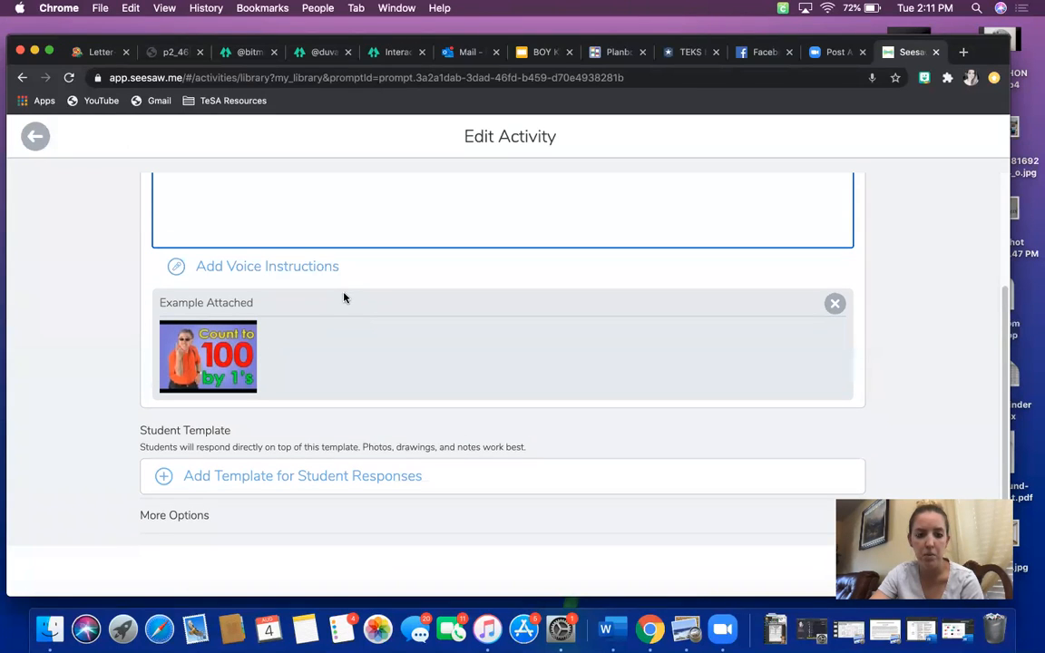
pyautogui.click(835, 306)
pyautogui.click(599, 357)
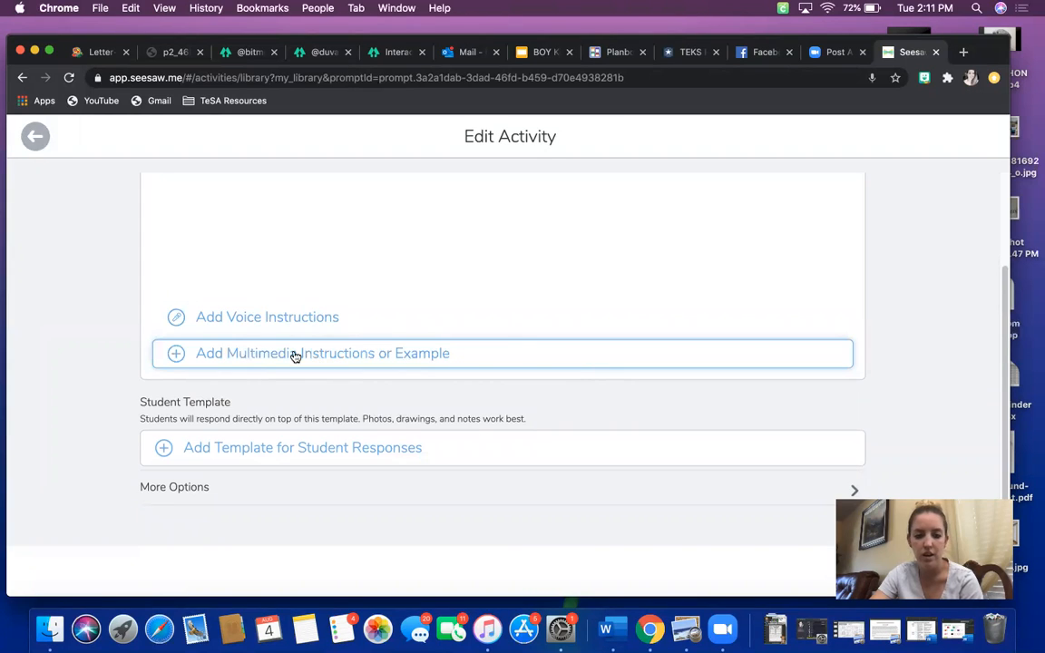
# Step: Open YouTube in a new browser tab and search for "count to 100"
pyautogui.click(963, 52)
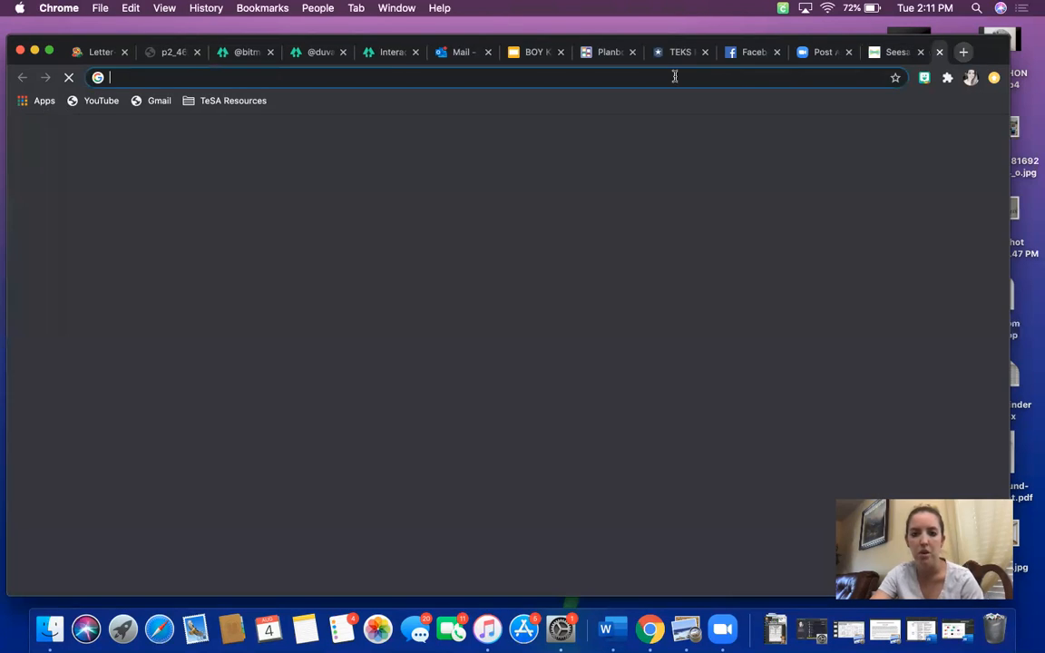
pyautogui.write('you')
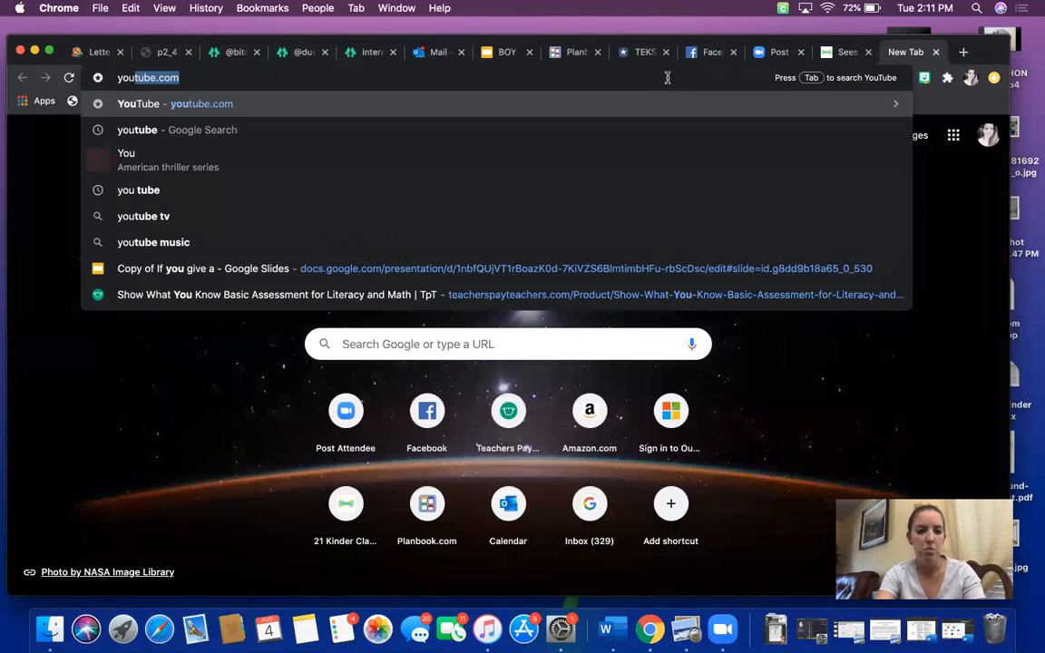
pyautogui.press('Return')
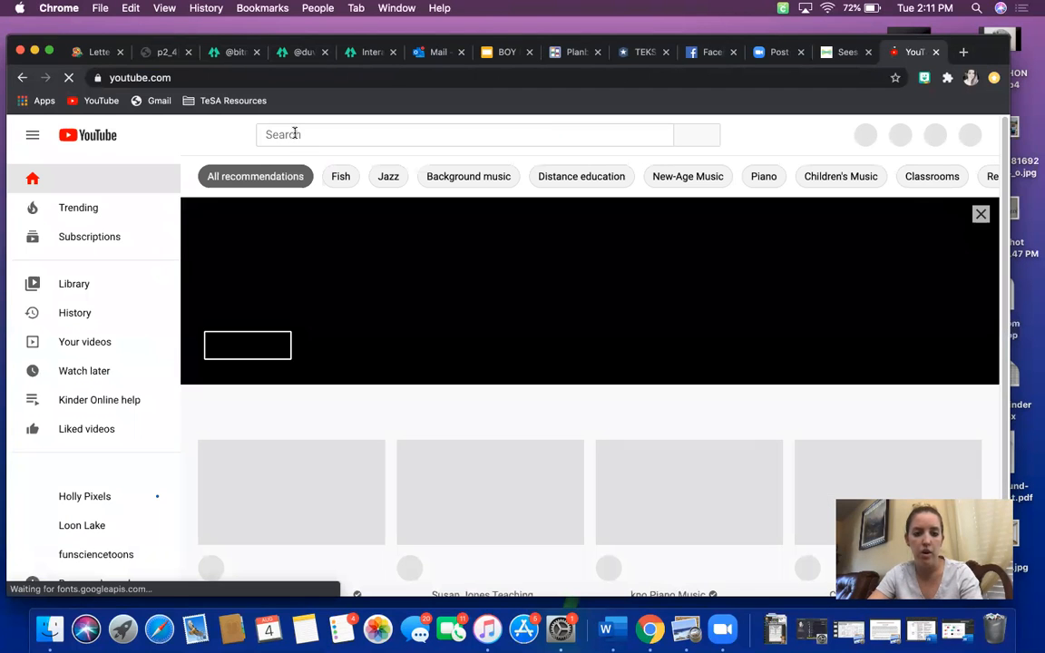
pyautogui.click(294, 133)
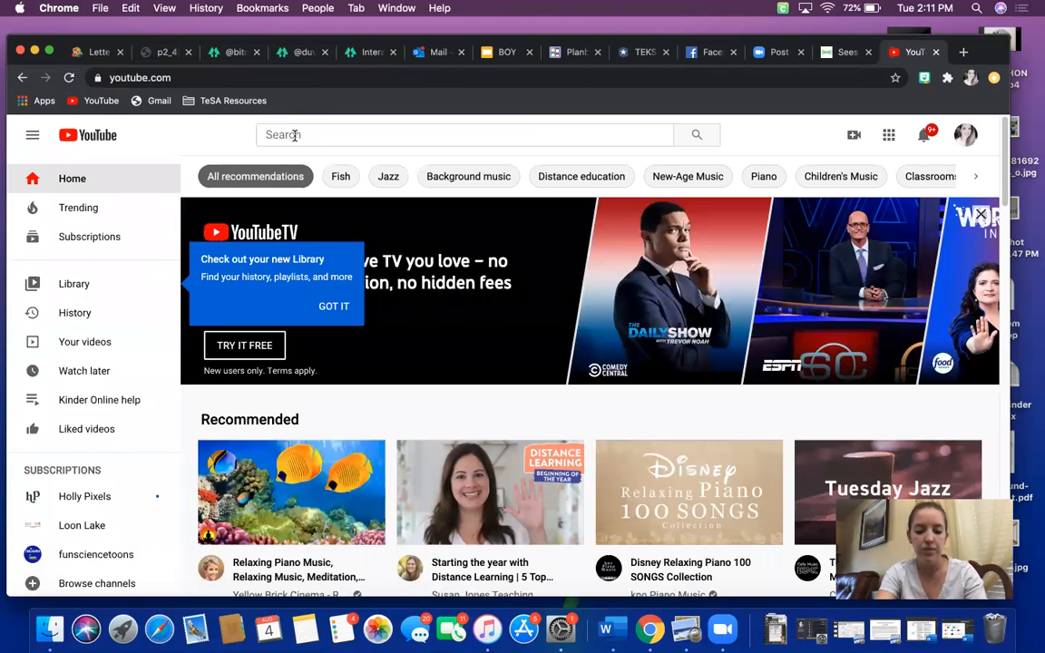
pyautogui.click(295, 134)
pyautogui.write('cou')
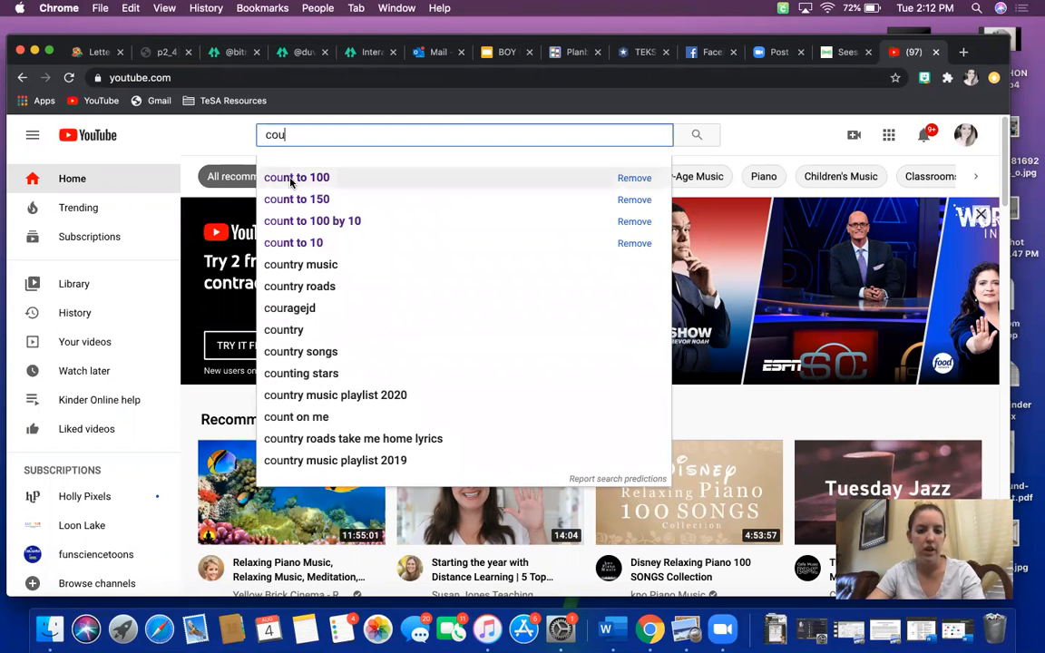
pyautogui.click(286, 177)
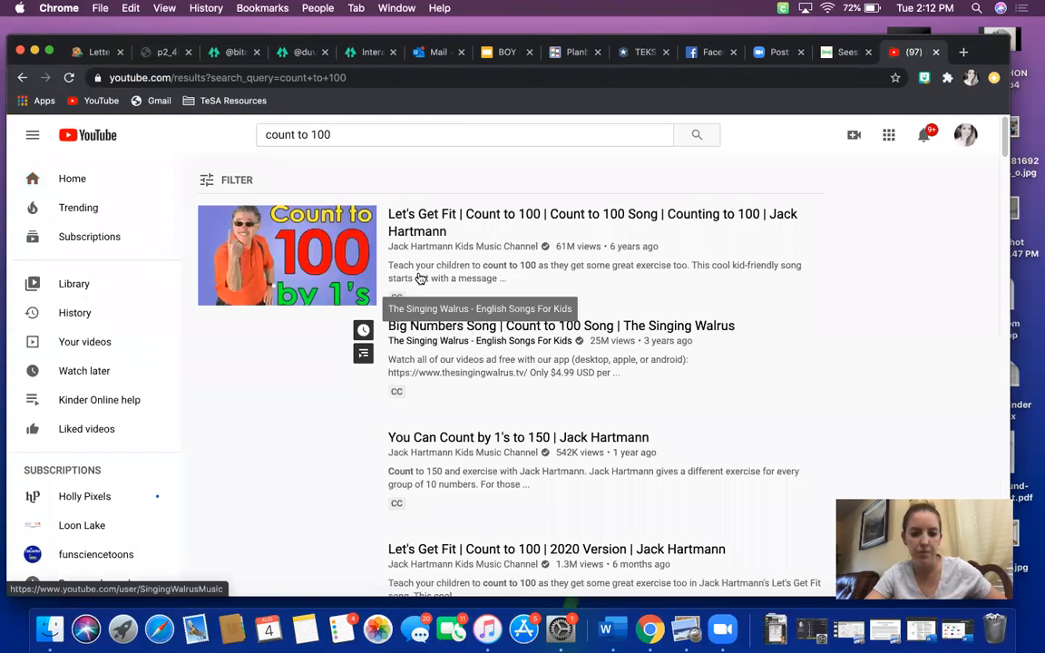
# Step: Open the "Let's Get Fit | Count to 100" video by Jack Hartmann, pause it and copy its web address
pyautogui.click(436, 218)
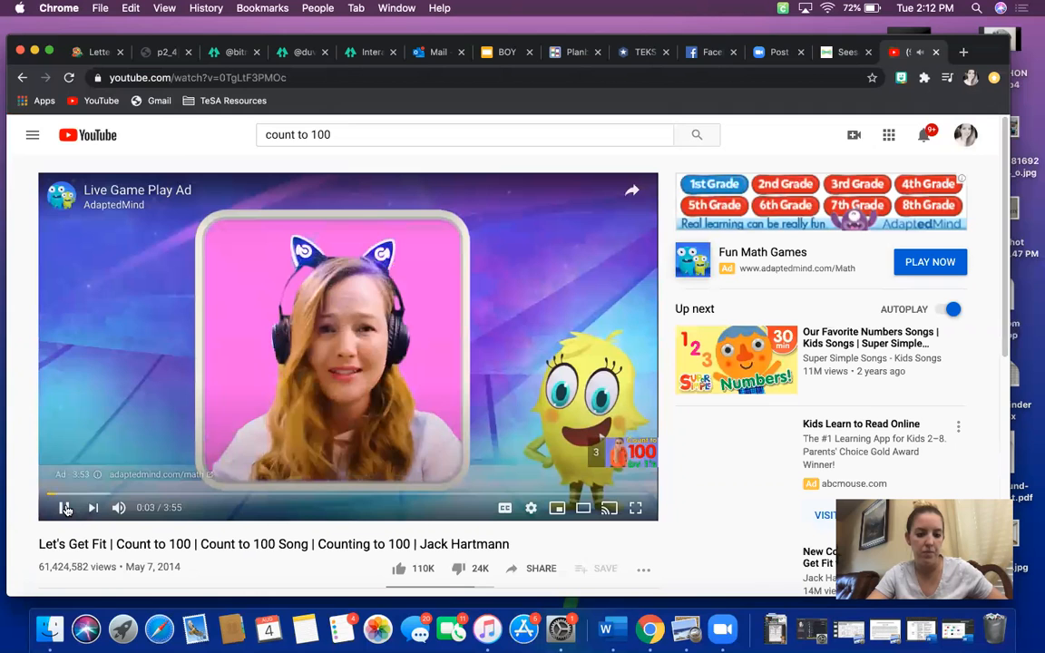
pyautogui.click(634, 460)
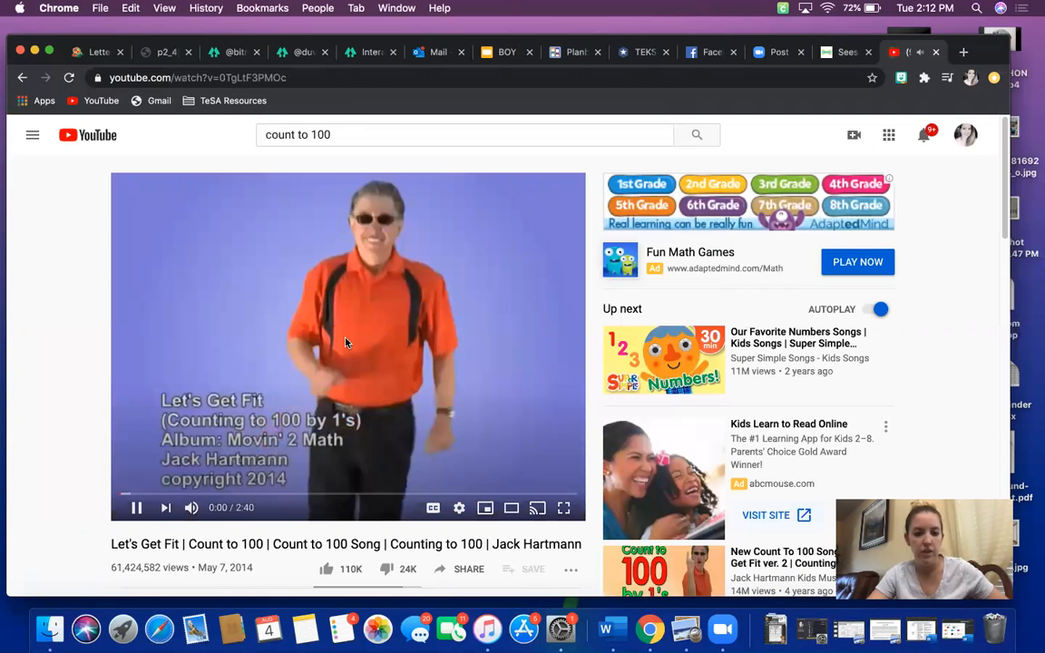
pyautogui.click(318, 292)
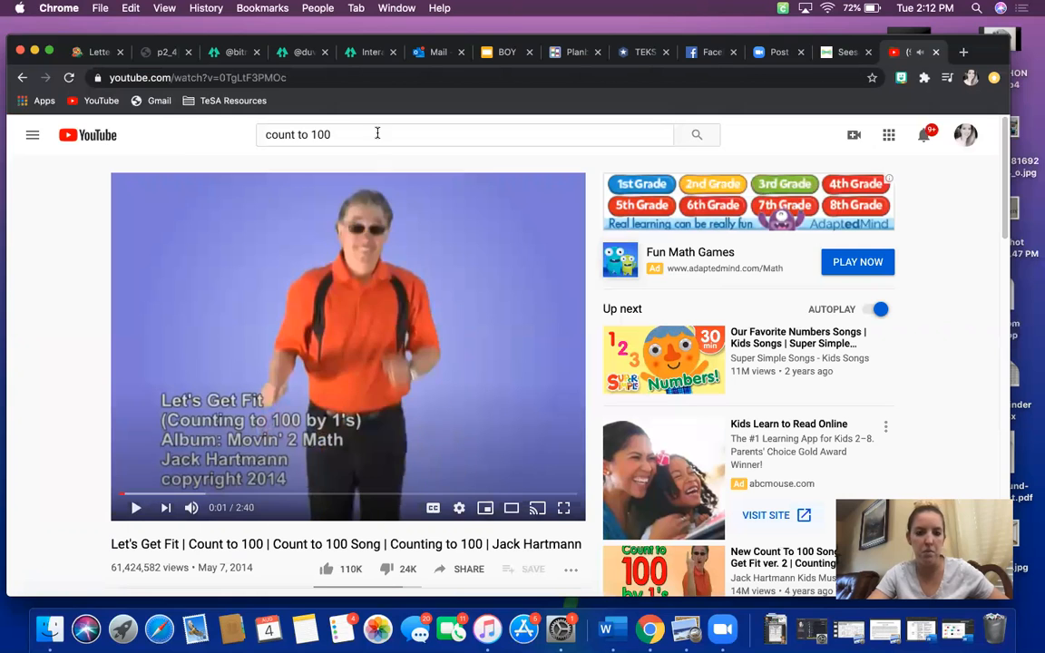
pyautogui.click(225, 78)
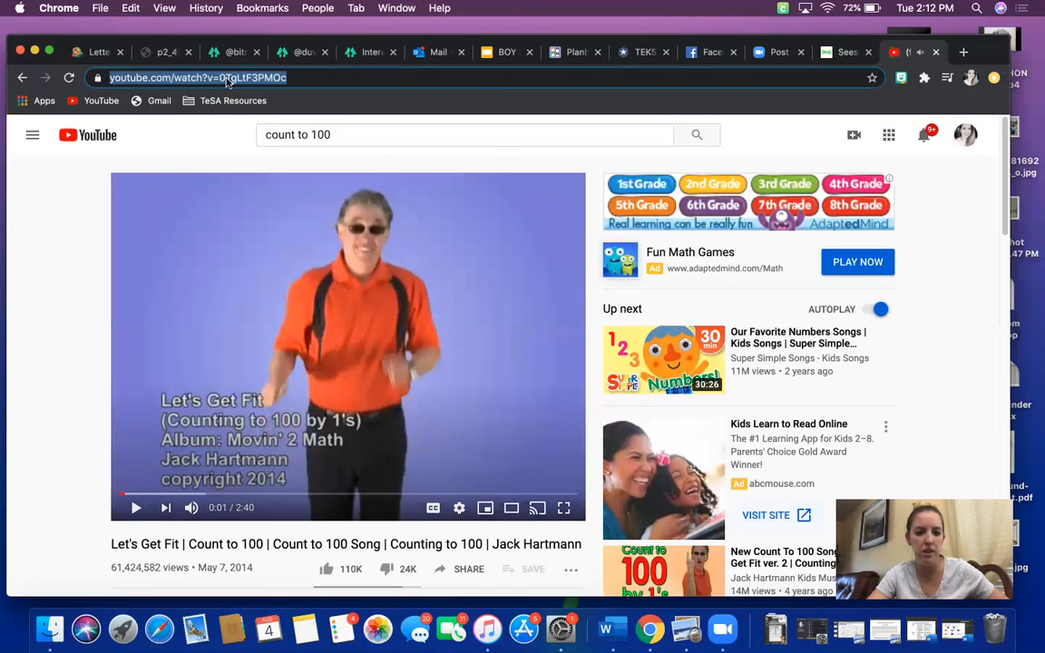
pyautogui.rightClick(226, 80)
pyautogui.click(255, 170)
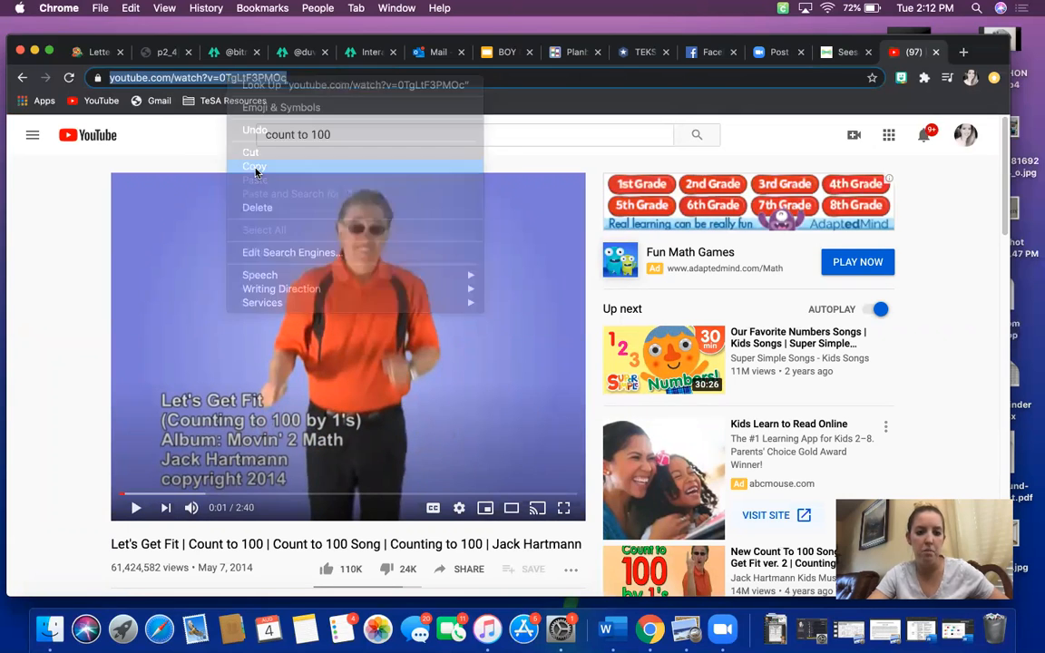
# Step: Return to the Seesaw activity and attach the copied YouTube address as a link in the multimedia instructions
pyautogui.click(840, 55)
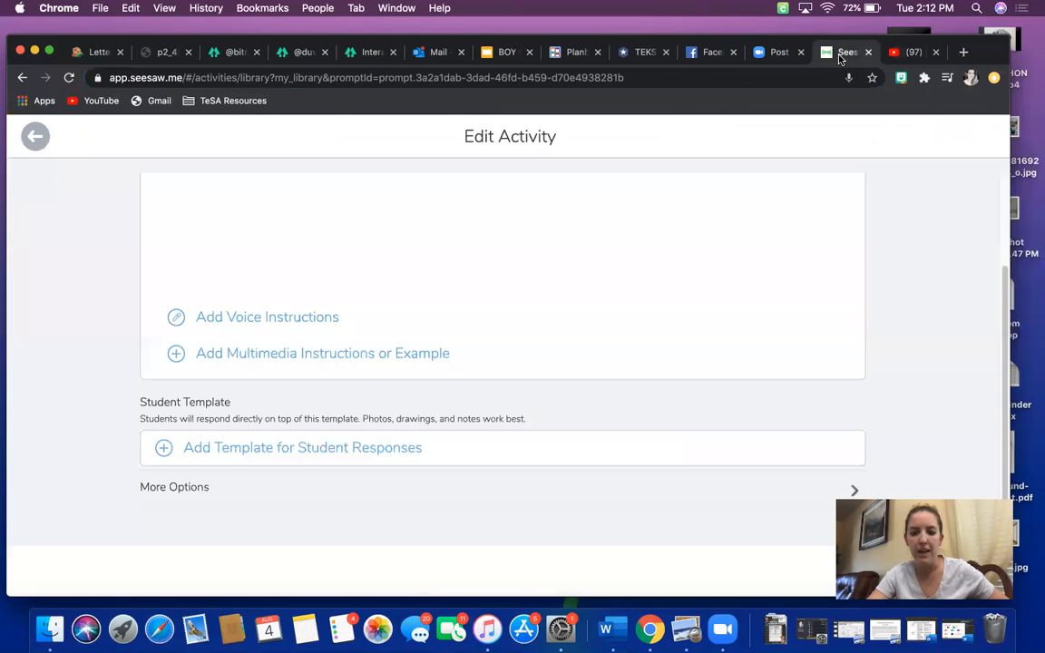
pyautogui.click(222, 360)
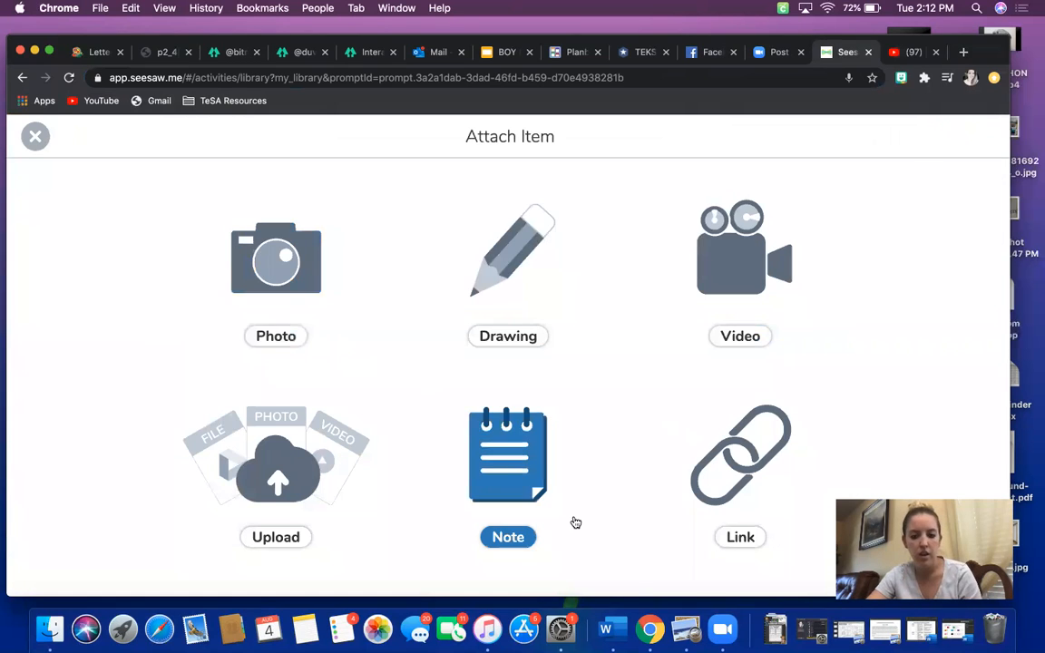
pyautogui.click(743, 519)
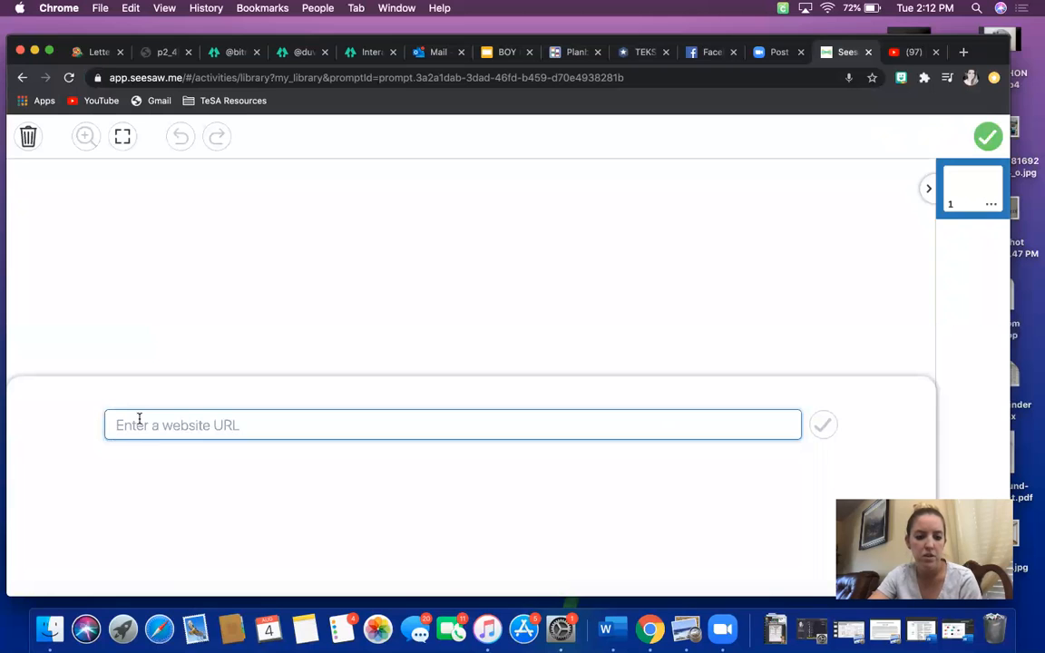
pyautogui.rightClick(140, 392)
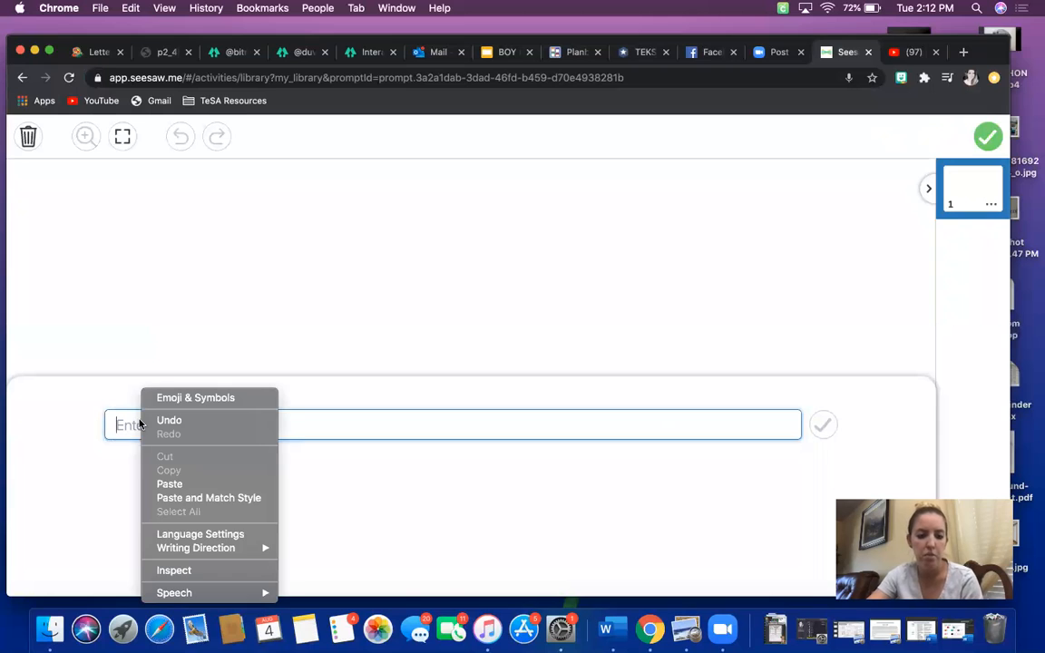
pyautogui.click(172, 485)
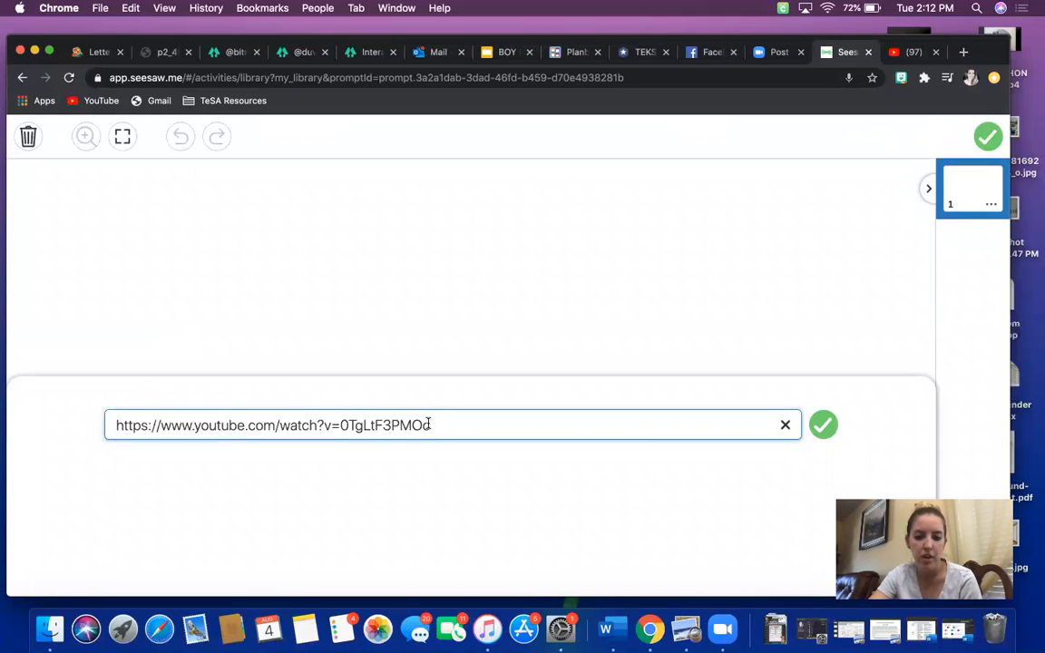
pyautogui.click(823, 426)
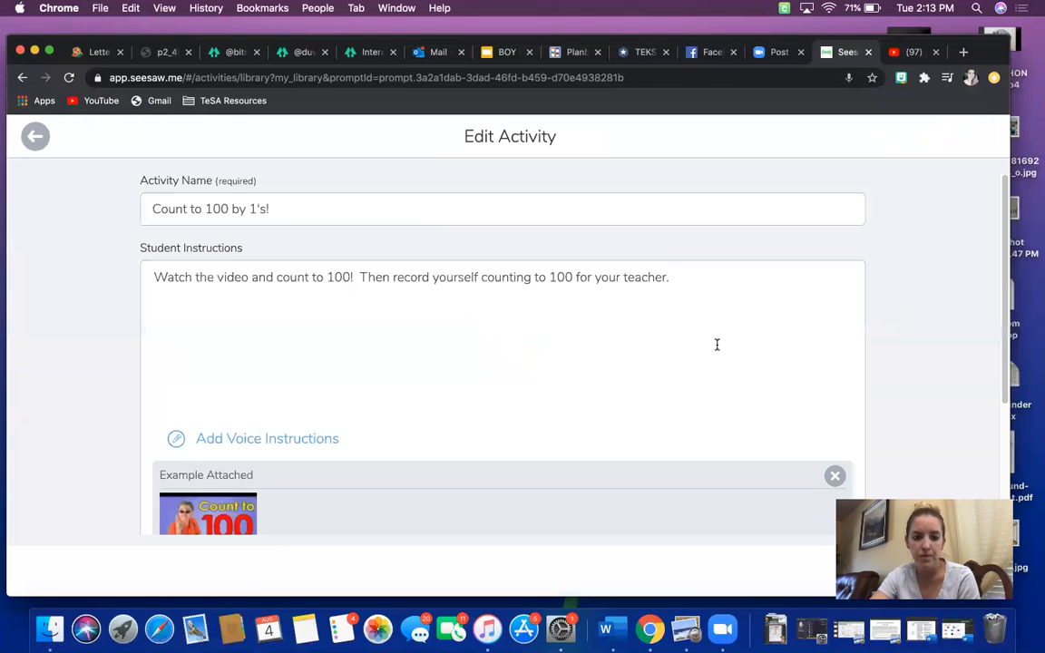
pyautogui.scroll(-3, 595, 350)
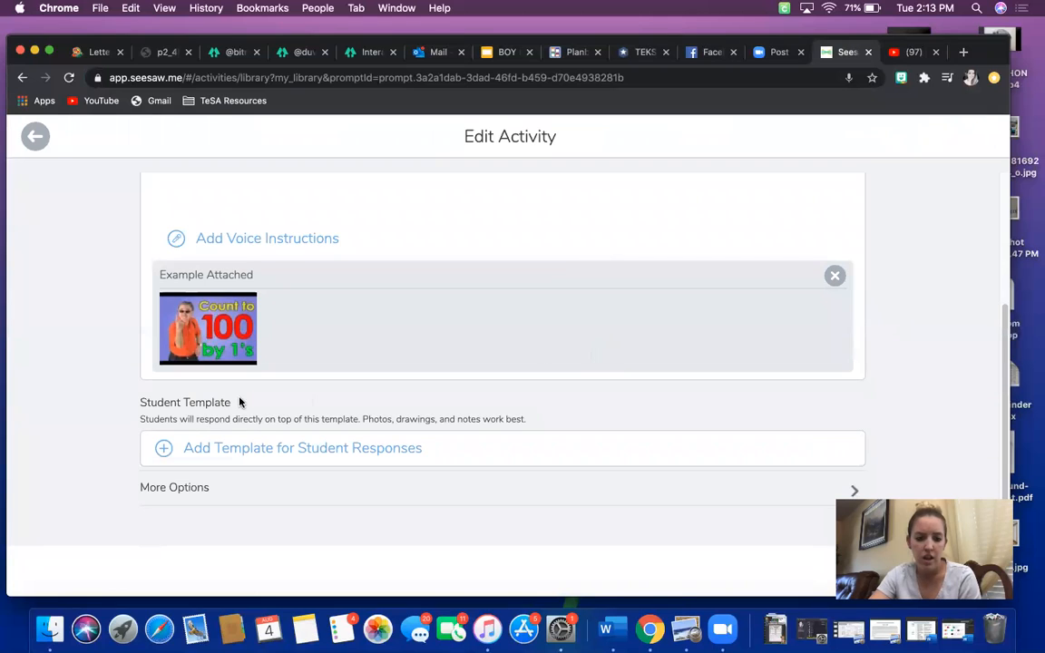
pyautogui.click(190, 450)
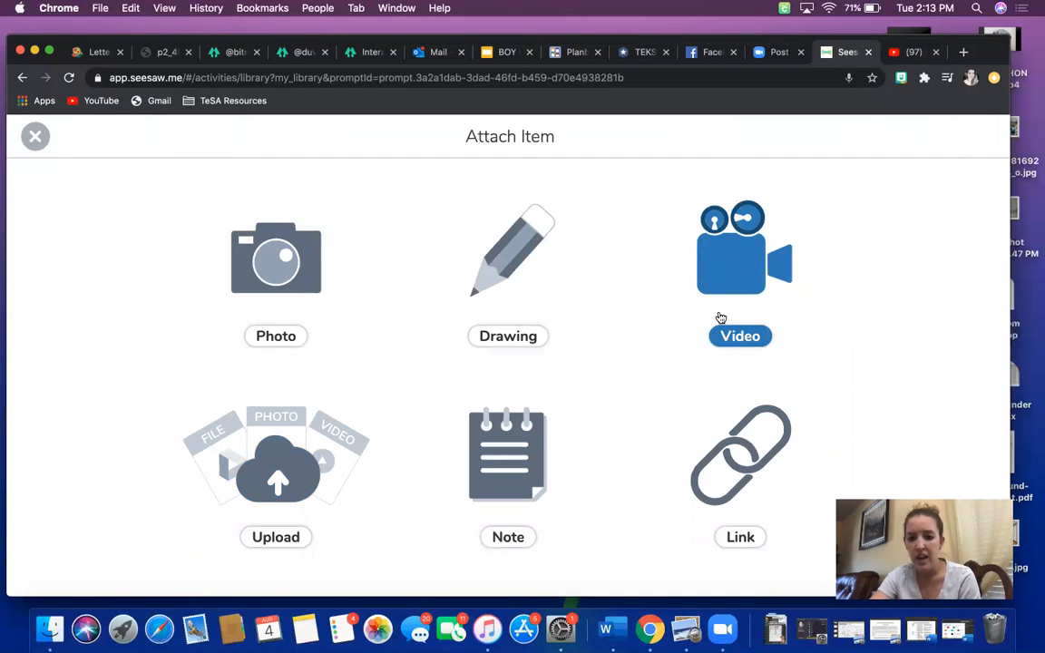
pyautogui.click(732, 286)
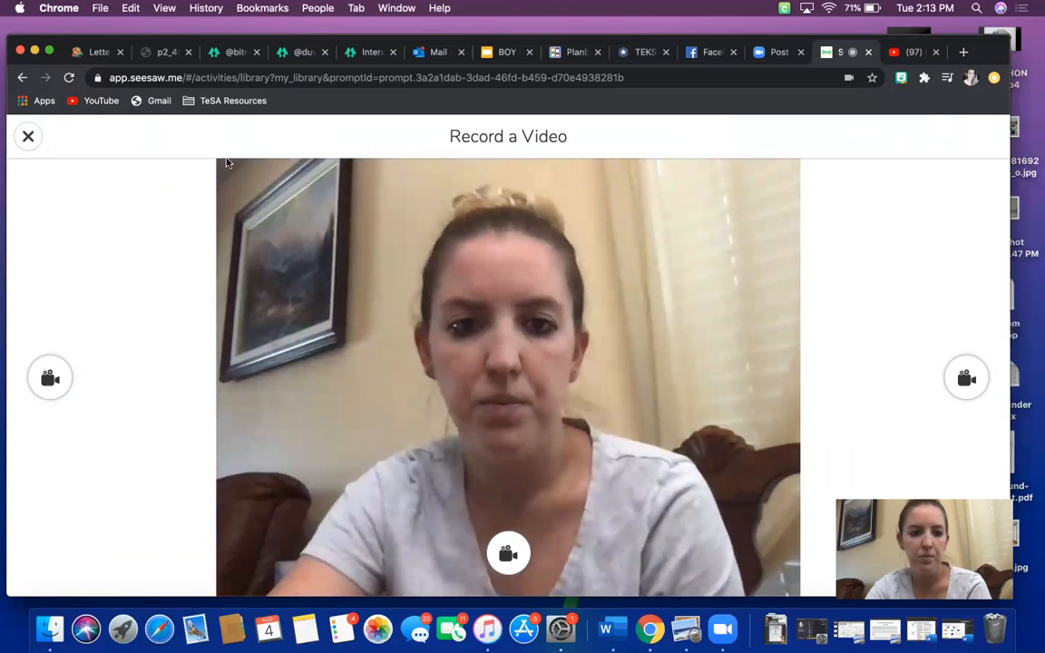
pyautogui.click(28, 136)
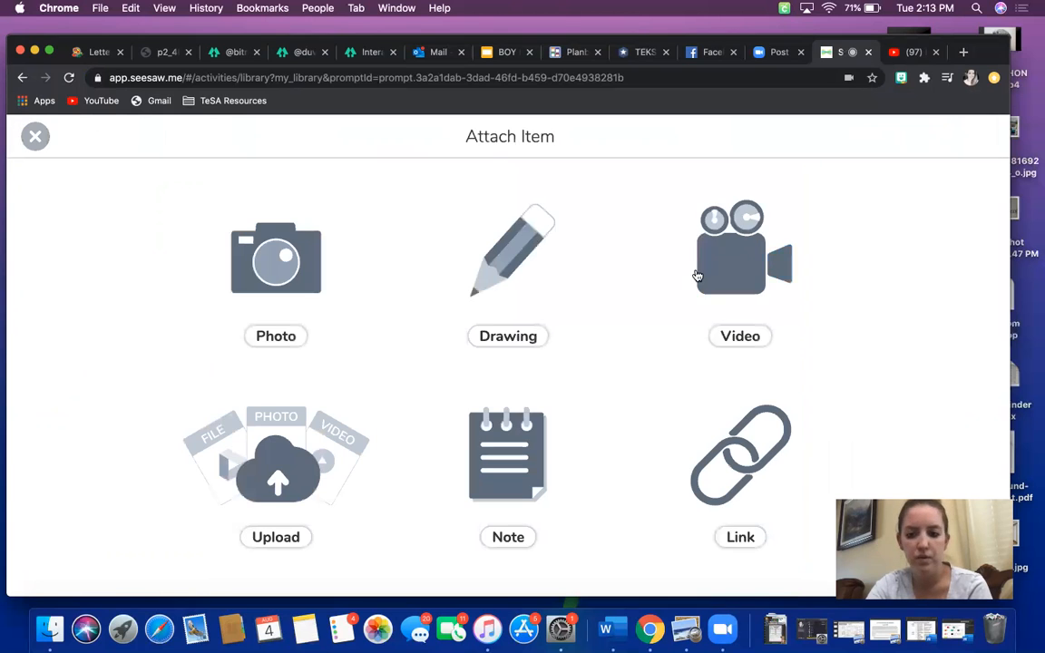
pyautogui.click(743, 302)
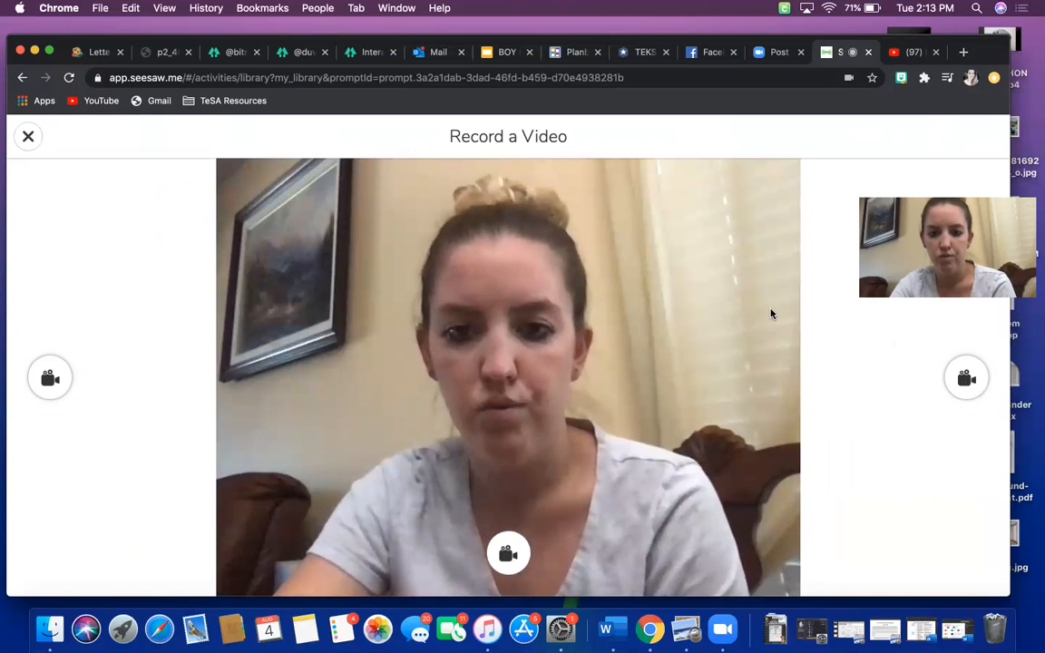
pyautogui.click(29, 137)
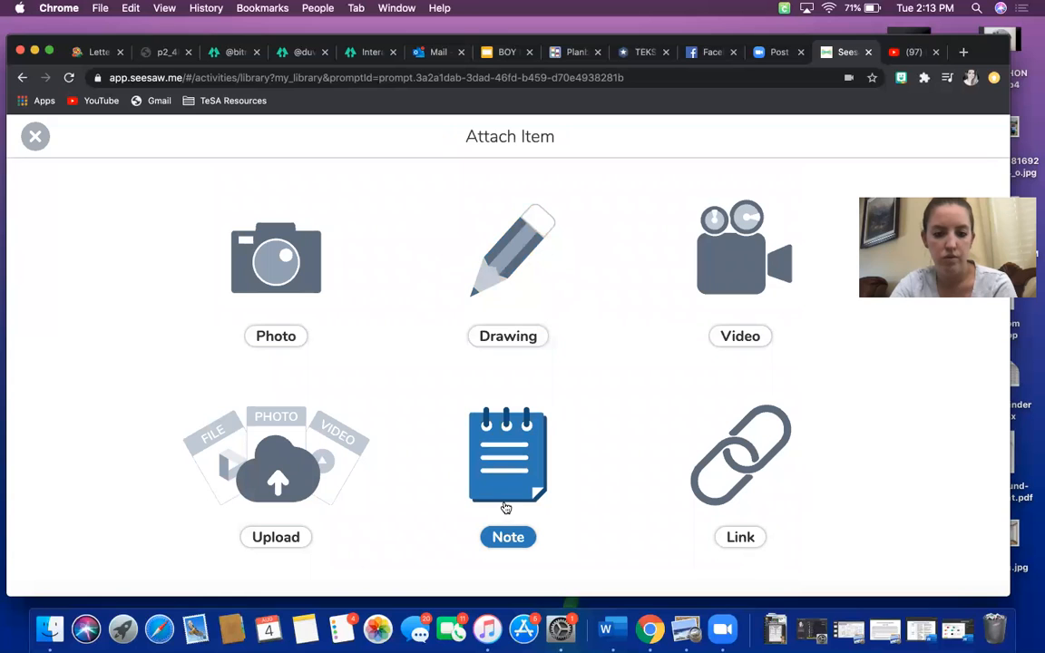
pyautogui.click(36, 138)
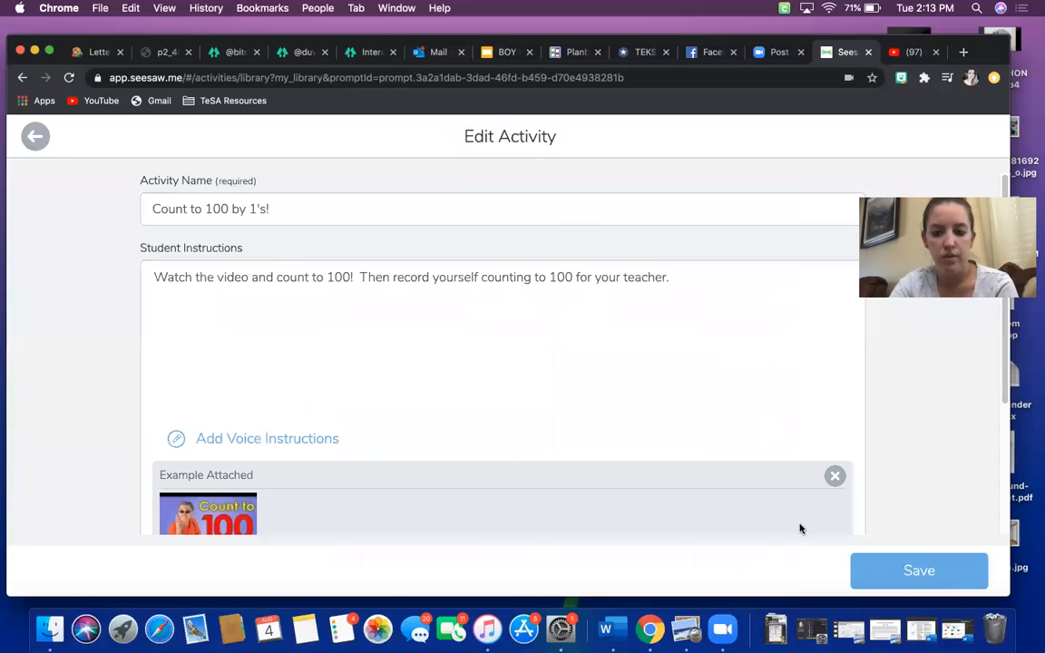
pyautogui.click(650, 435)
pyautogui.scroll(-2, 652, 437)
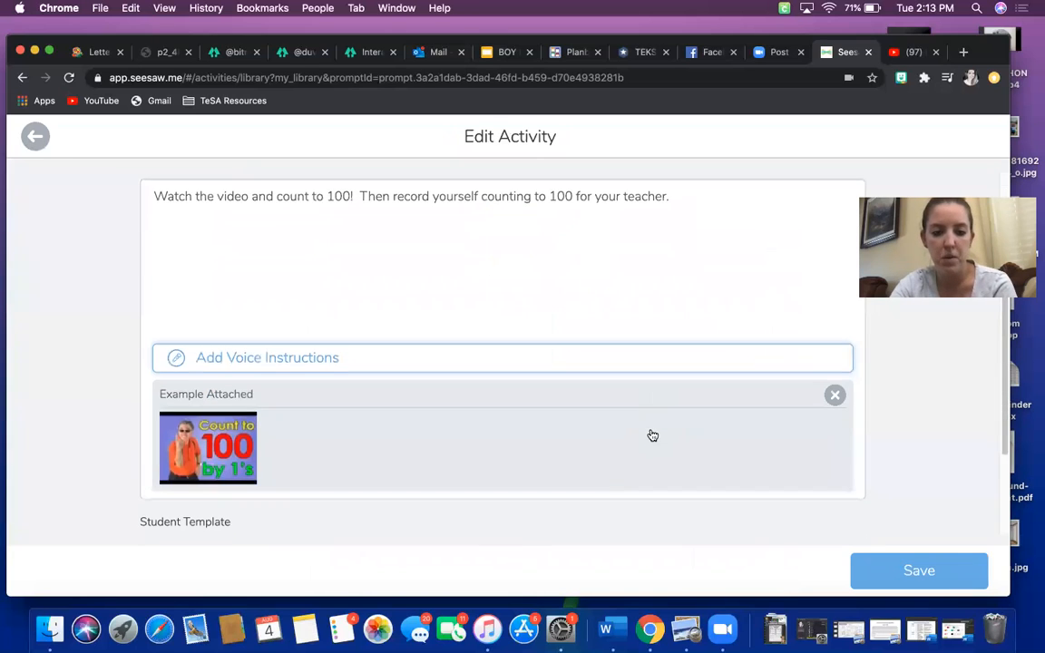
pyautogui.scroll(-2, 652, 436)
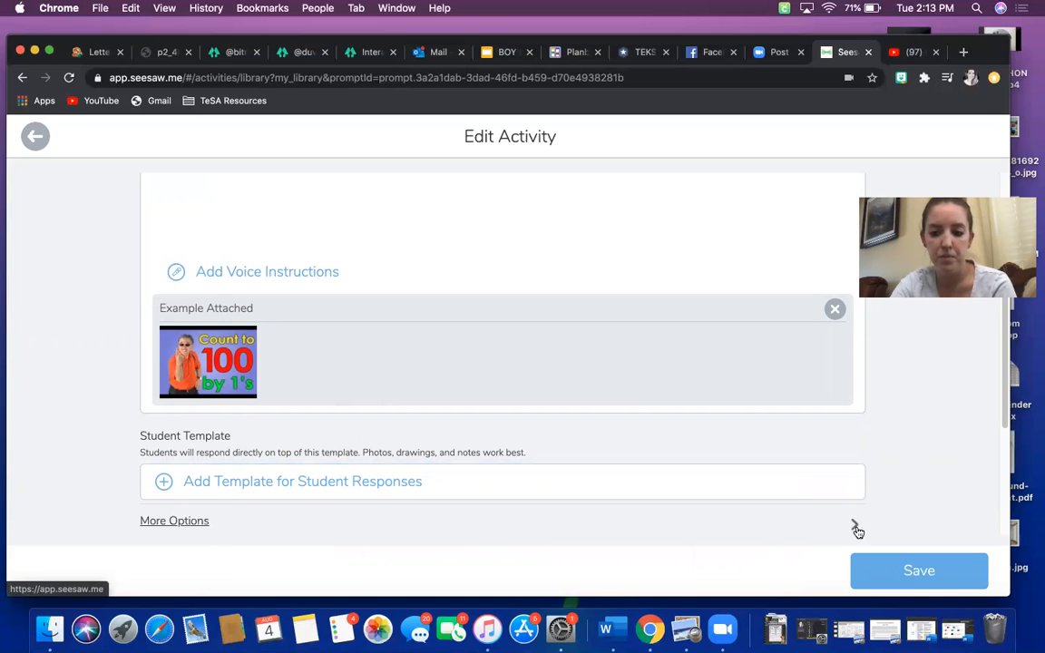
pyautogui.scroll(-1, 692, 442)
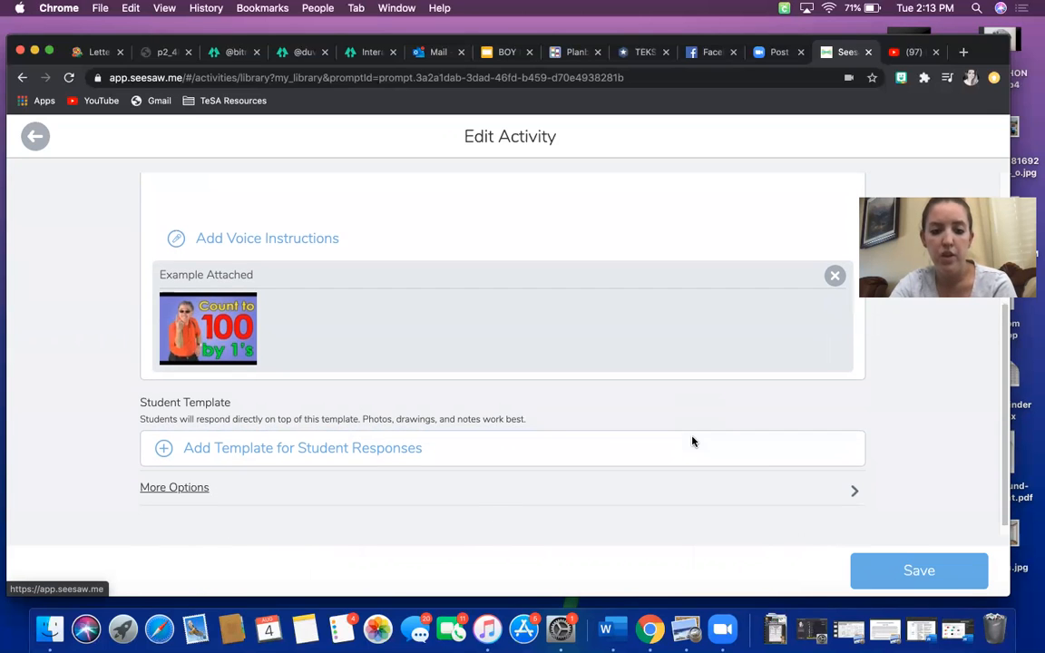
# Step: Expand the activity's additional options to review the teacher notes and skills, and save the edited activity
pyautogui.click(856, 497)
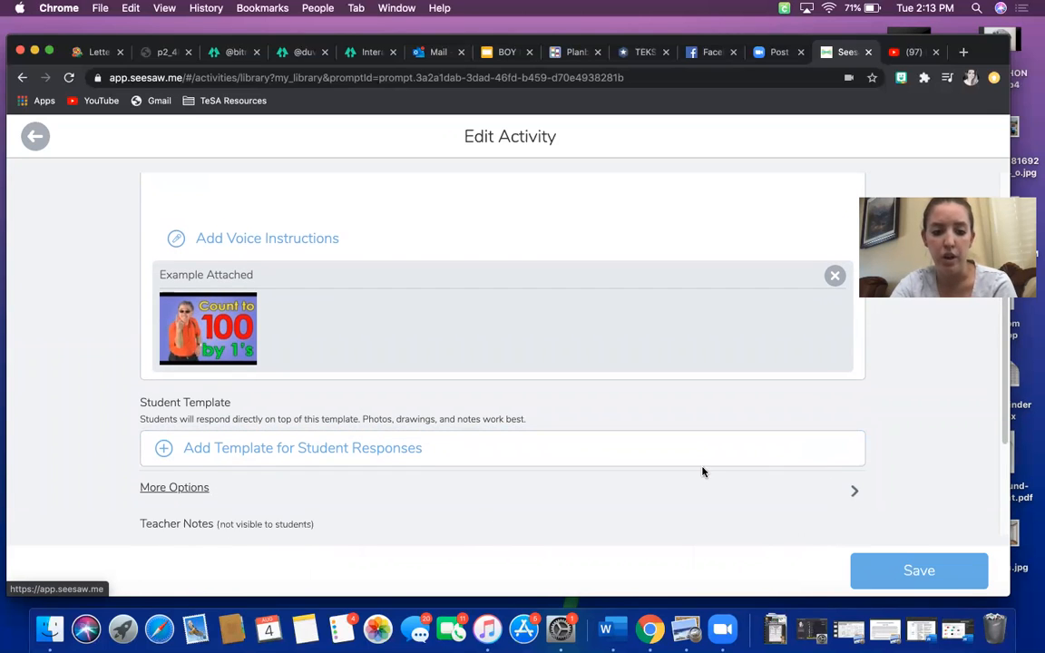
pyautogui.scroll(-5, 703, 471)
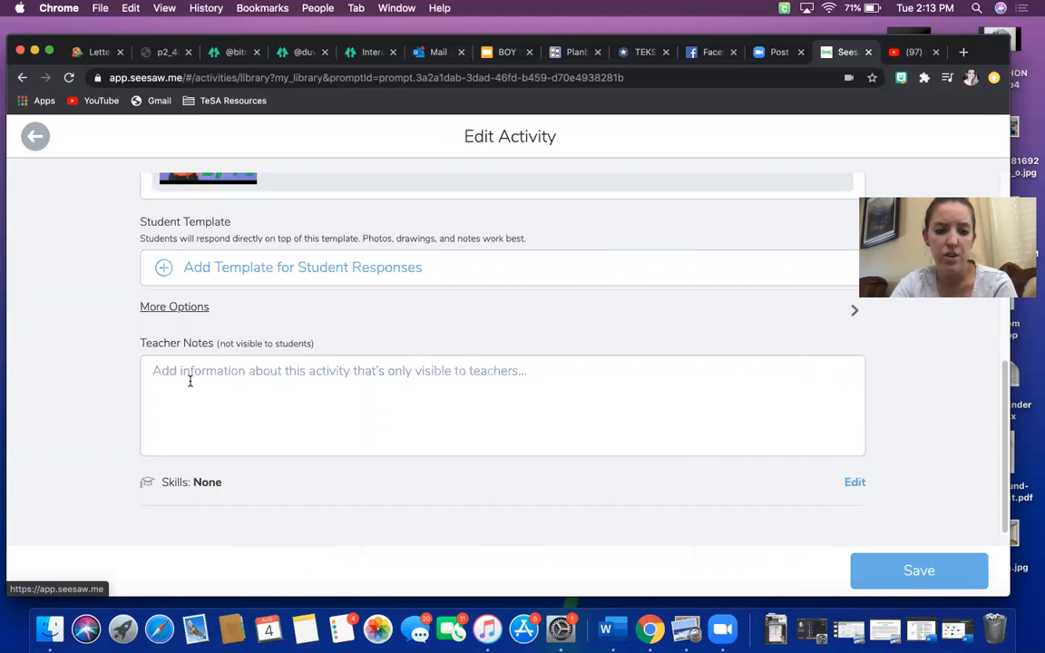
pyautogui.scroll(8, 605, 381)
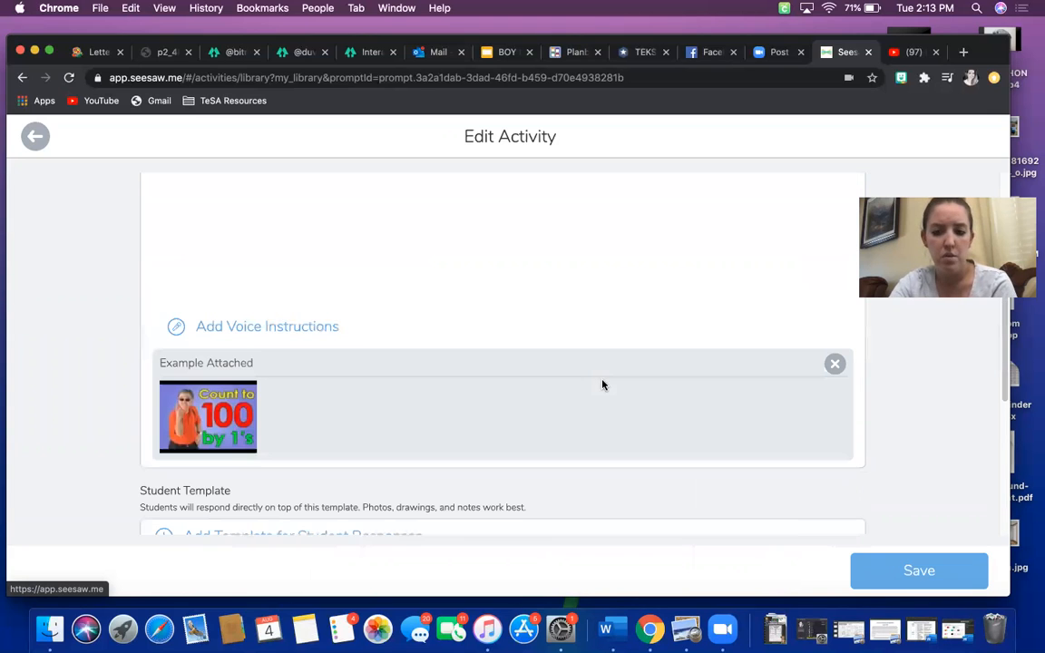
pyautogui.click(931, 569)
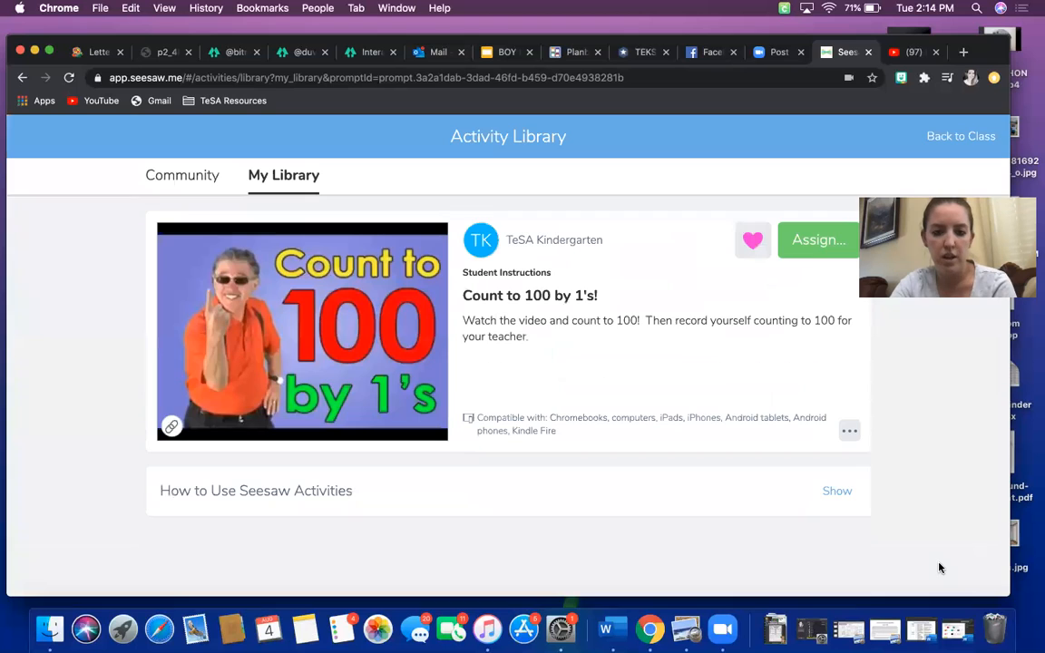
# Step: Assign the "Count to 100 by 1's!" activity to the FAKE CLASS and view it in that class
pyautogui.click(791, 240)
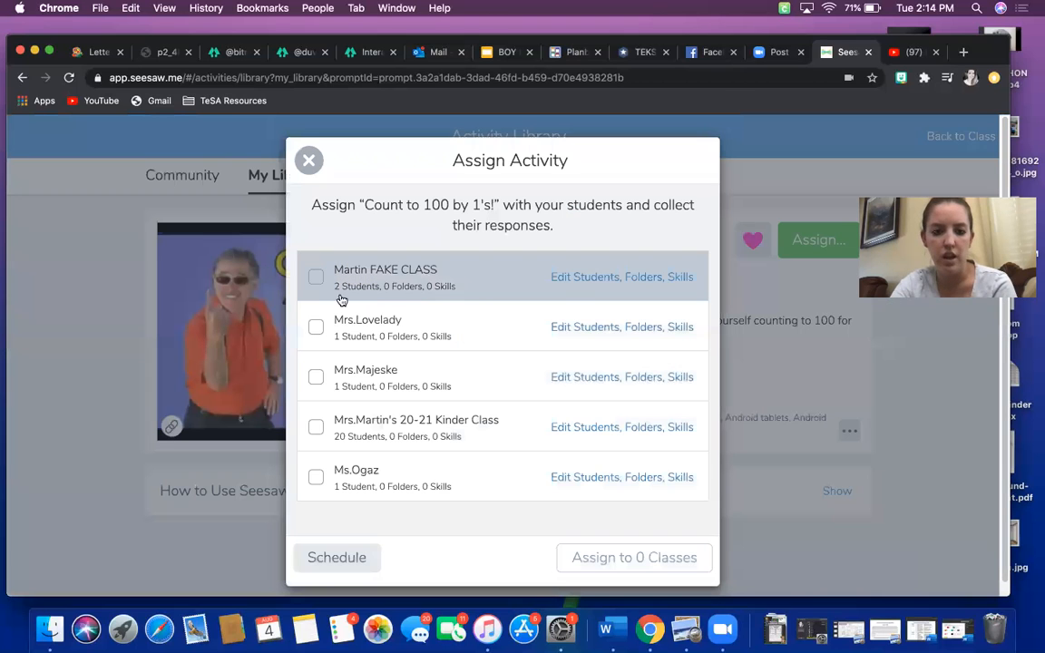
pyautogui.click(316, 278)
pyautogui.click(620, 557)
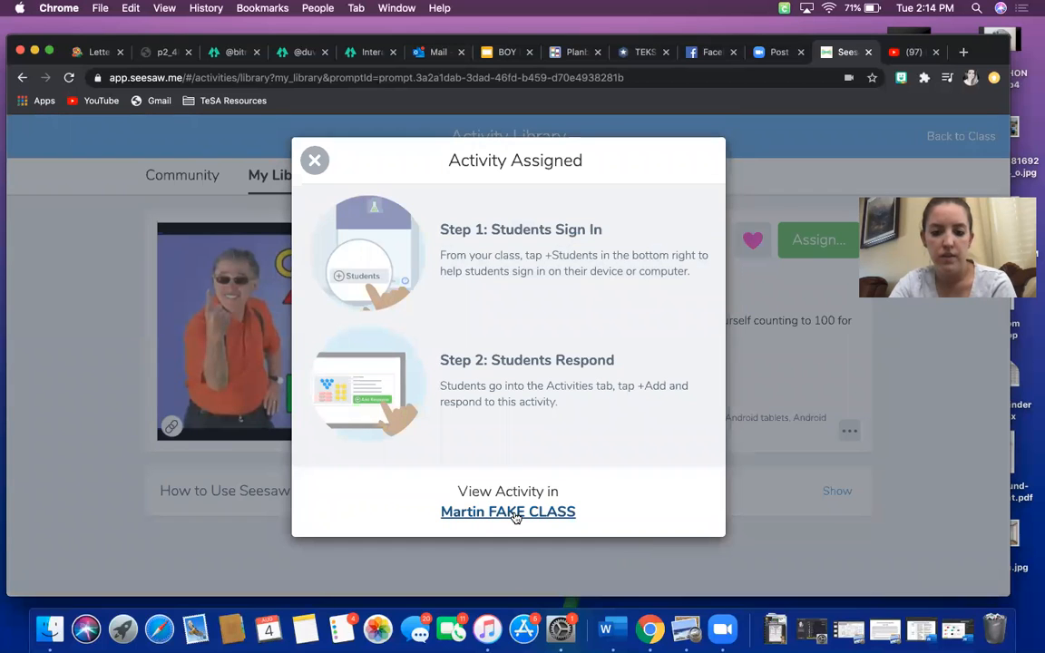
pyautogui.click(514, 514)
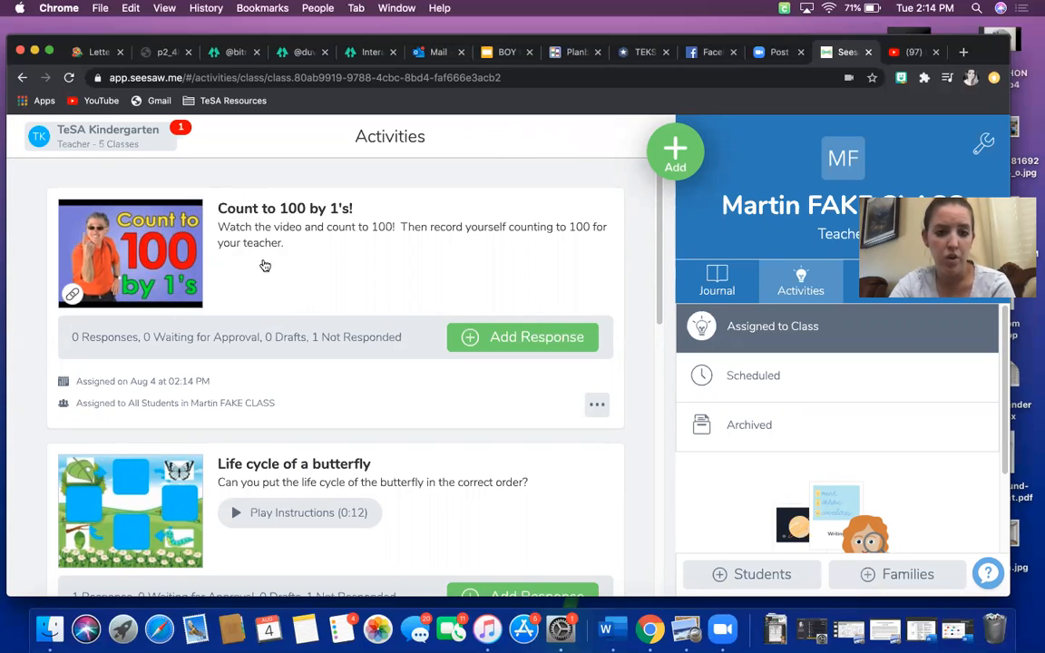
# Step: Start a response to "Count to 100 by 1's!" as Sample Student and record a short webcam video for it
pyautogui.click(524, 343)
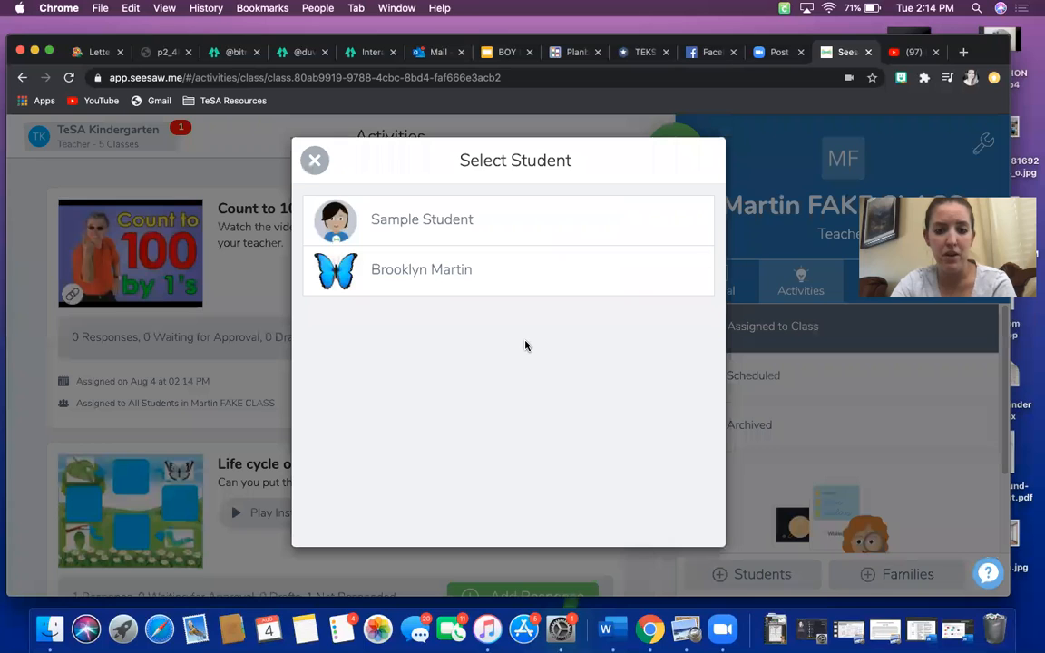
pyautogui.click(429, 234)
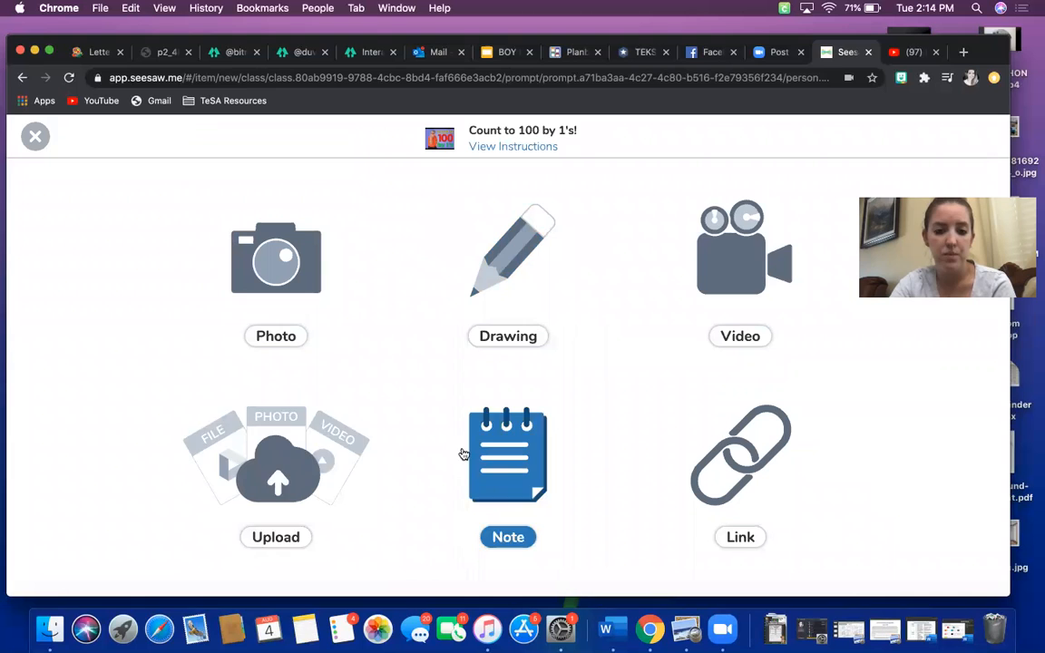
pyautogui.click(739, 292)
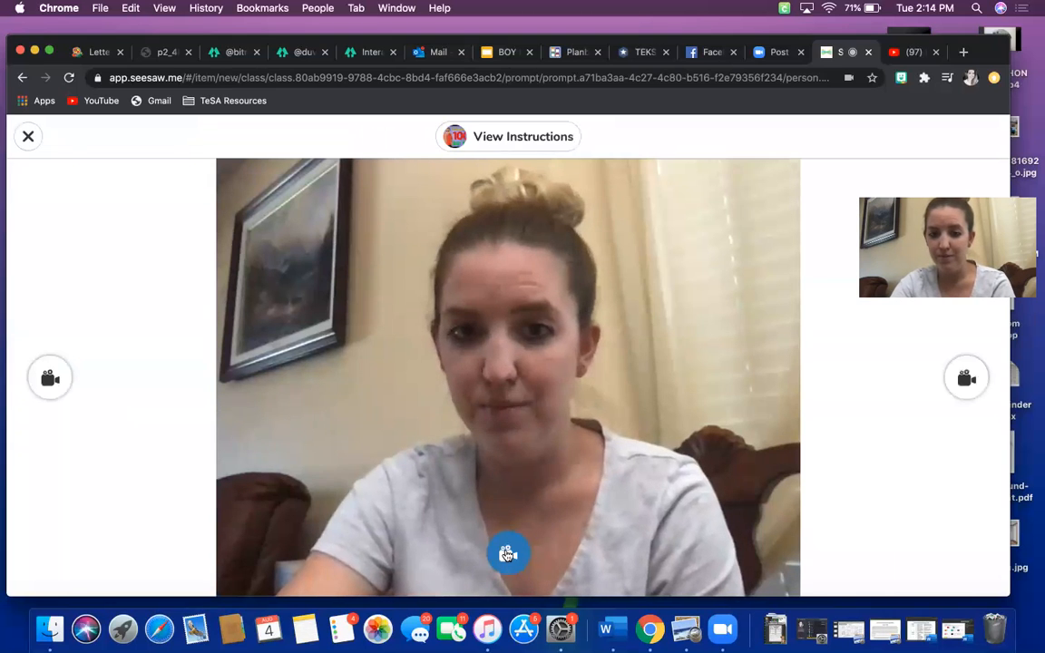
pyautogui.click(506, 552)
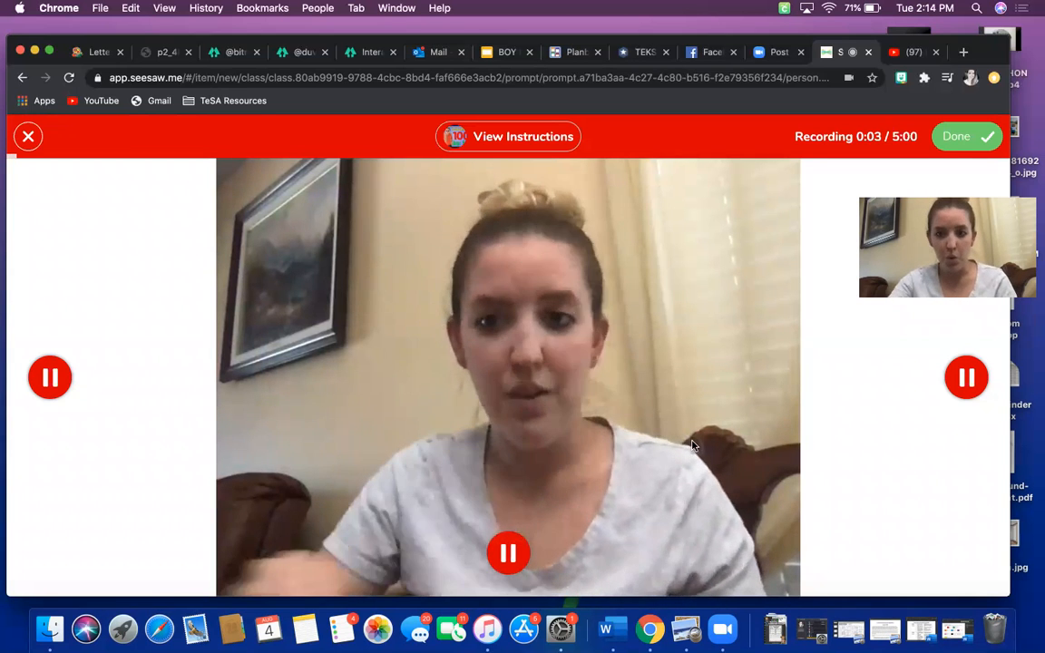
pyautogui.click(509, 552)
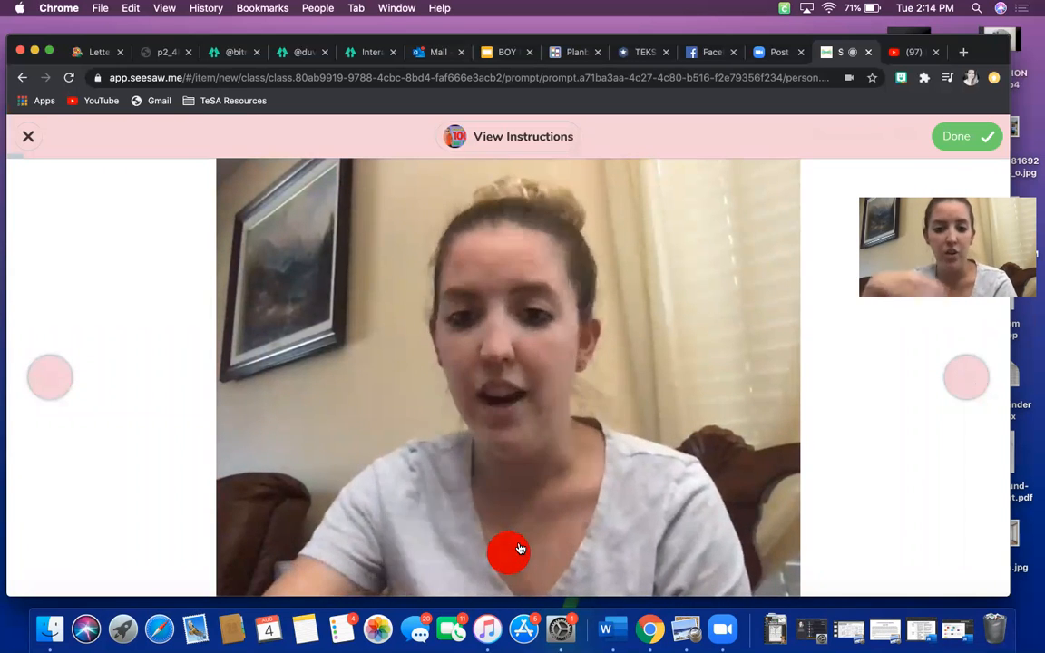
pyautogui.click(959, 137)
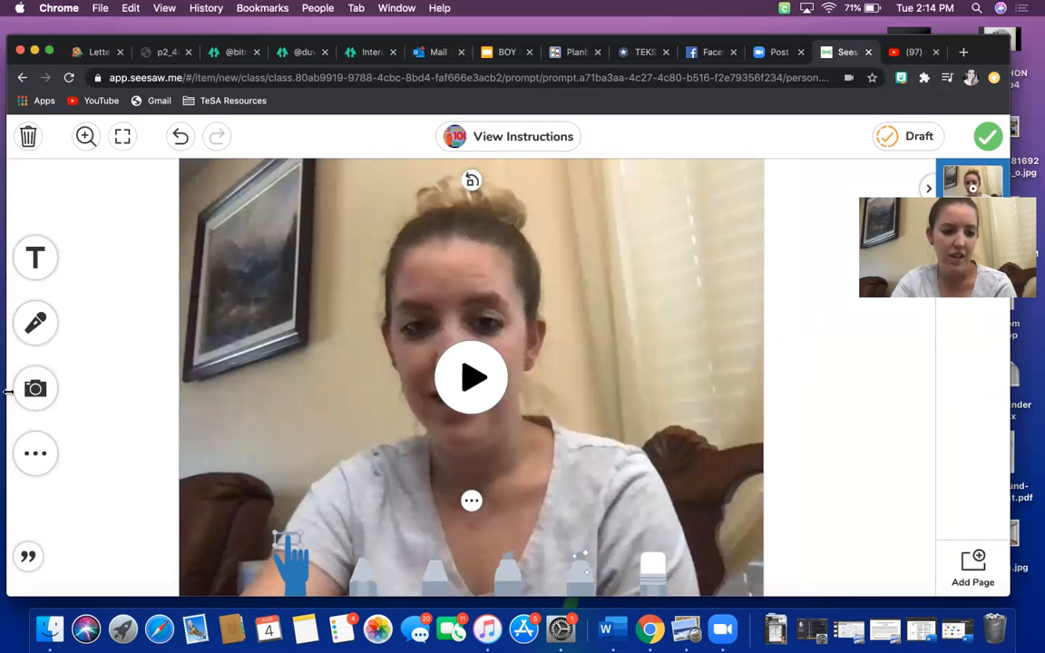
# Step: Add a pink heart shape to the upper-right area of the video and submit the response
pyautogui.click(36, 452)
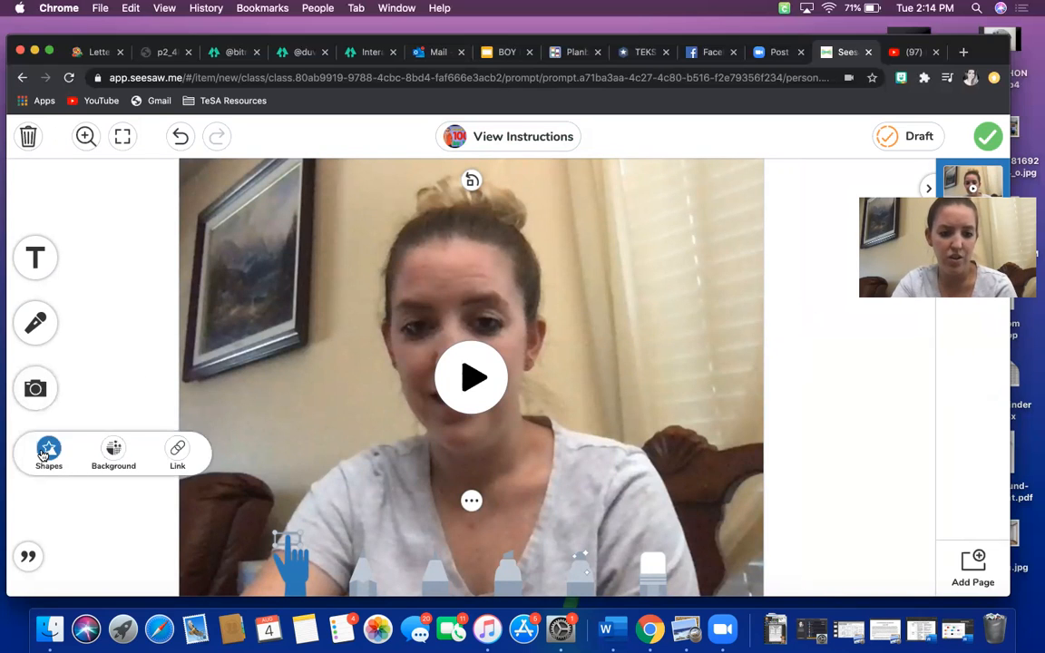
pyautogui.click(43, 452)
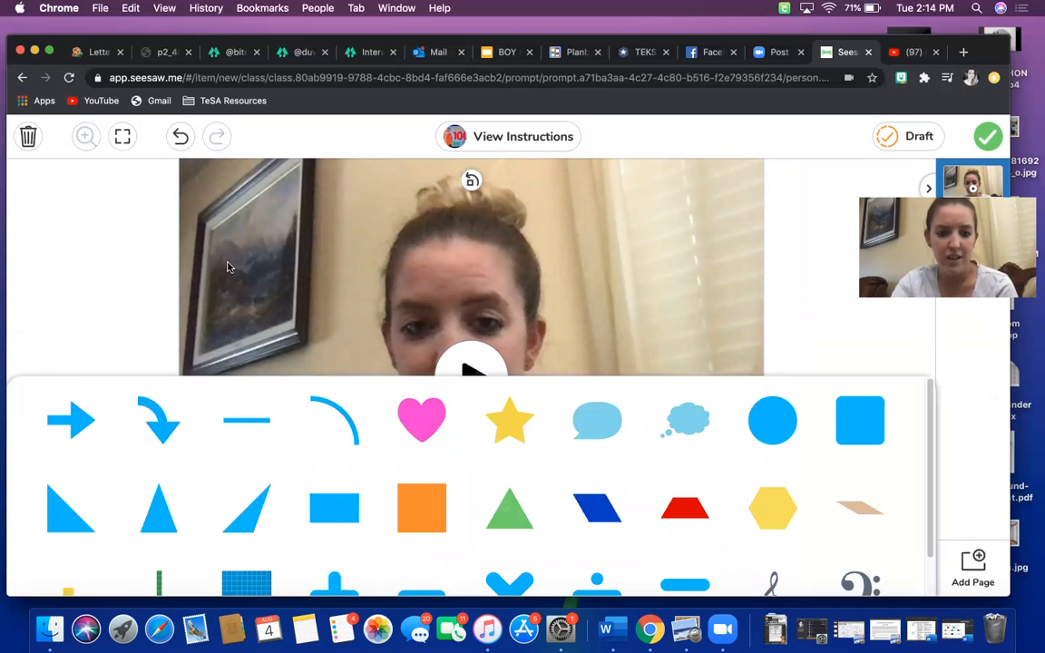
pyautogui.click(422, 419)
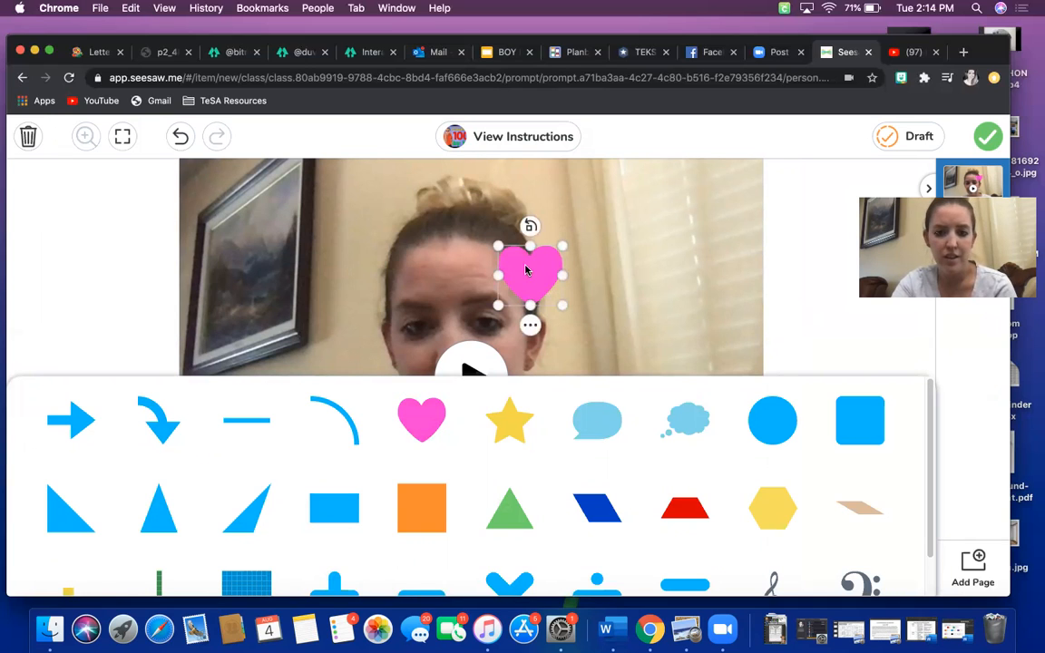
pyautogui.click(695, 235)
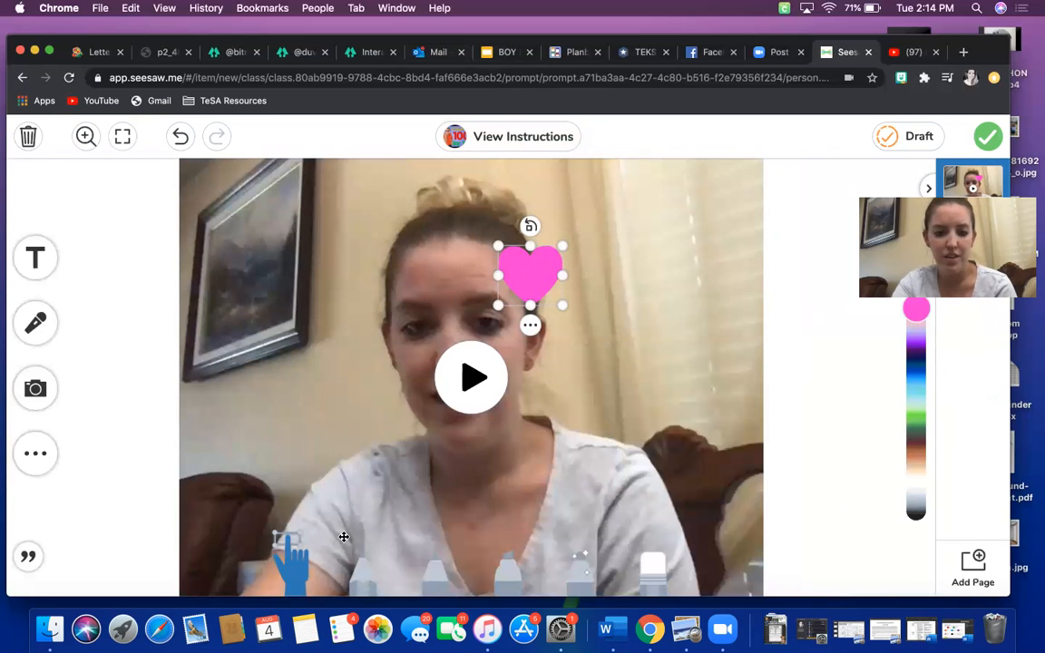
pyautogui.moveTo(545, 305); pyautogui.dragTo(704, 262)
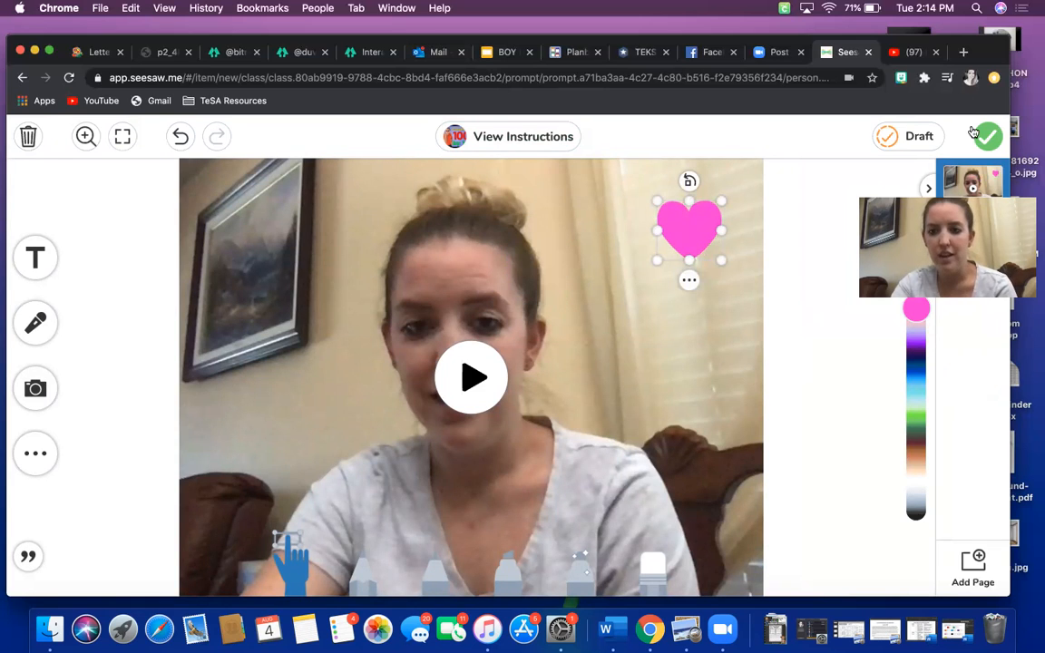
pyautogui.click(887, 136)
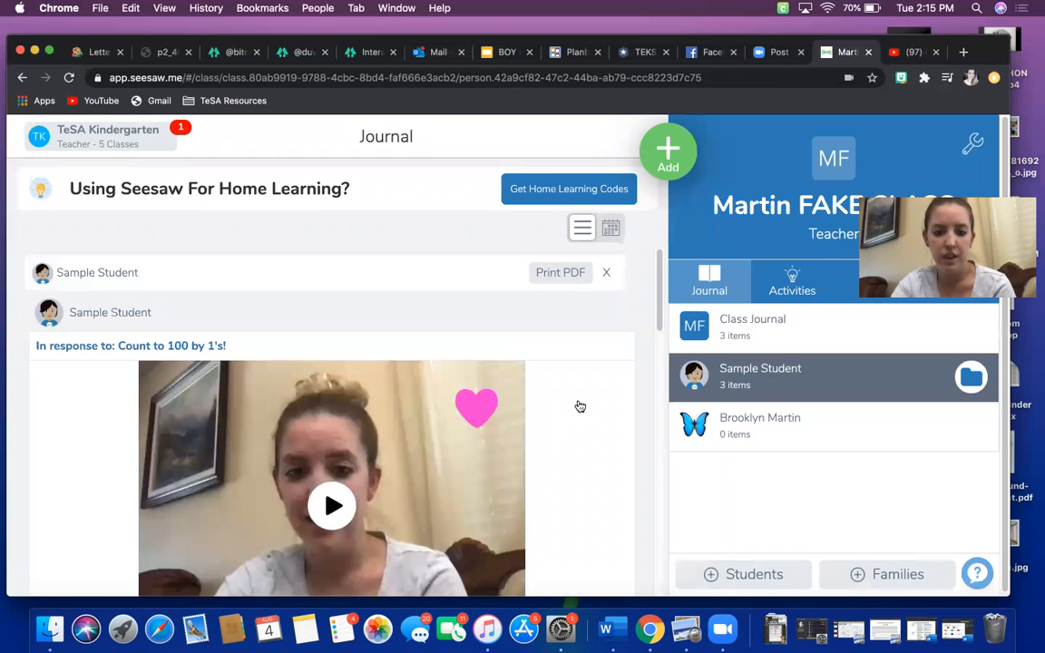
# Step: Like Sample Student's "Count to 100 by 1's!" video response in the journal
pyautogui.scroll(-1, 282, 393)
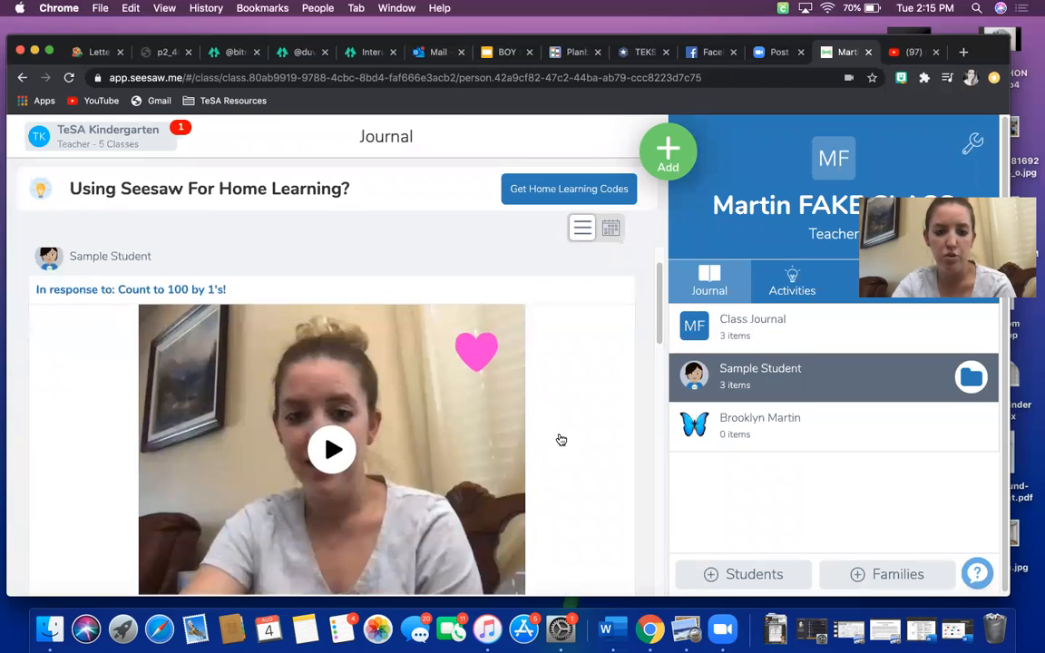
pyautogui.scroll(-2, 447, 402)
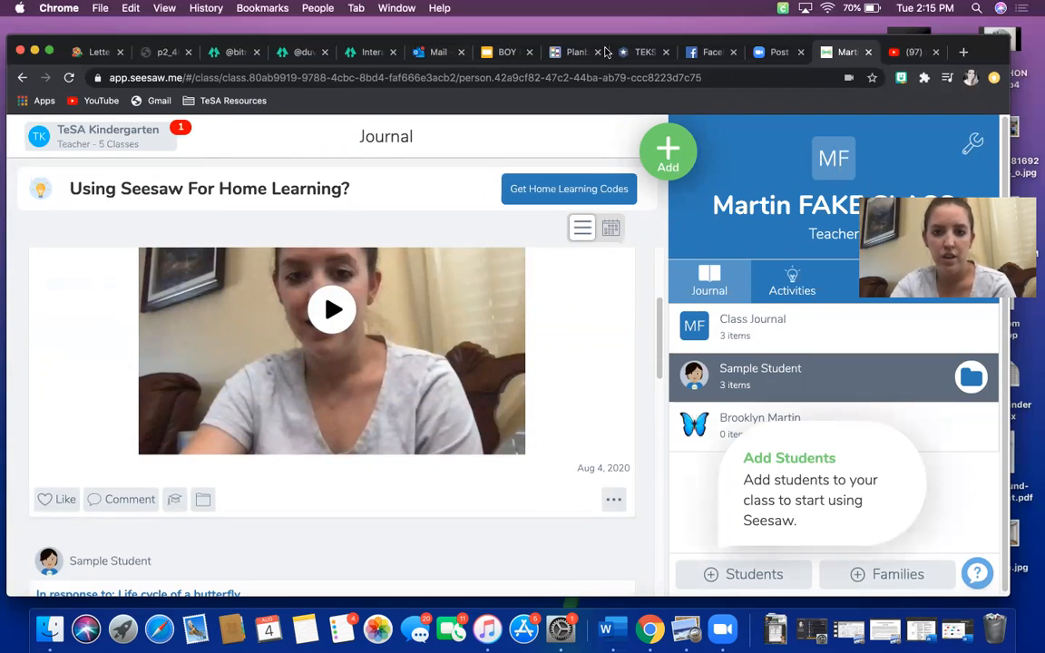
pyautogui.click(53, 499)
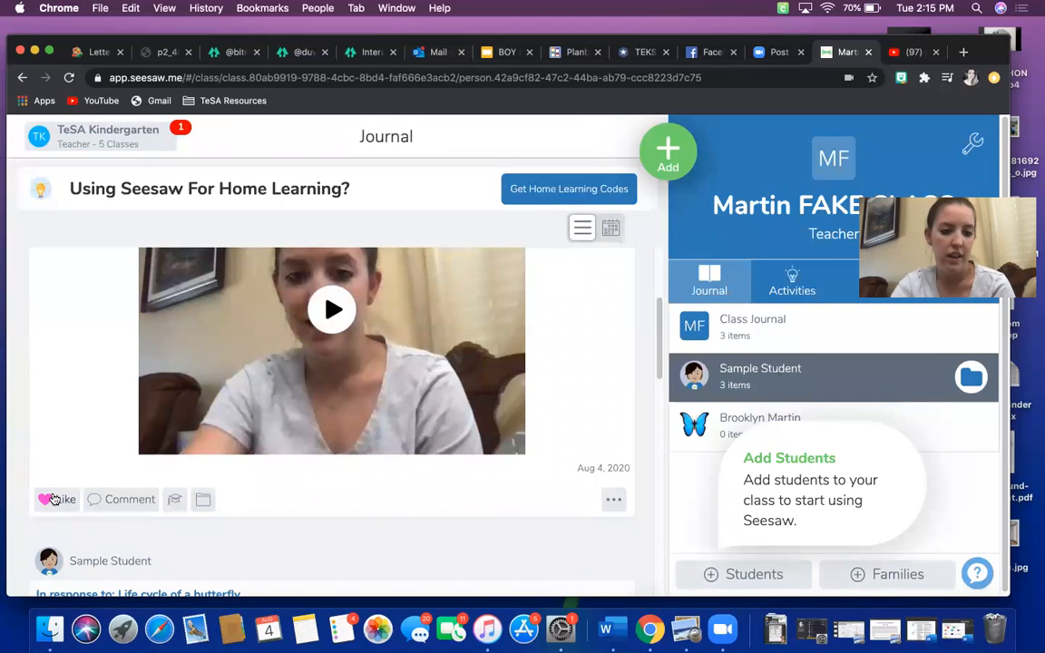